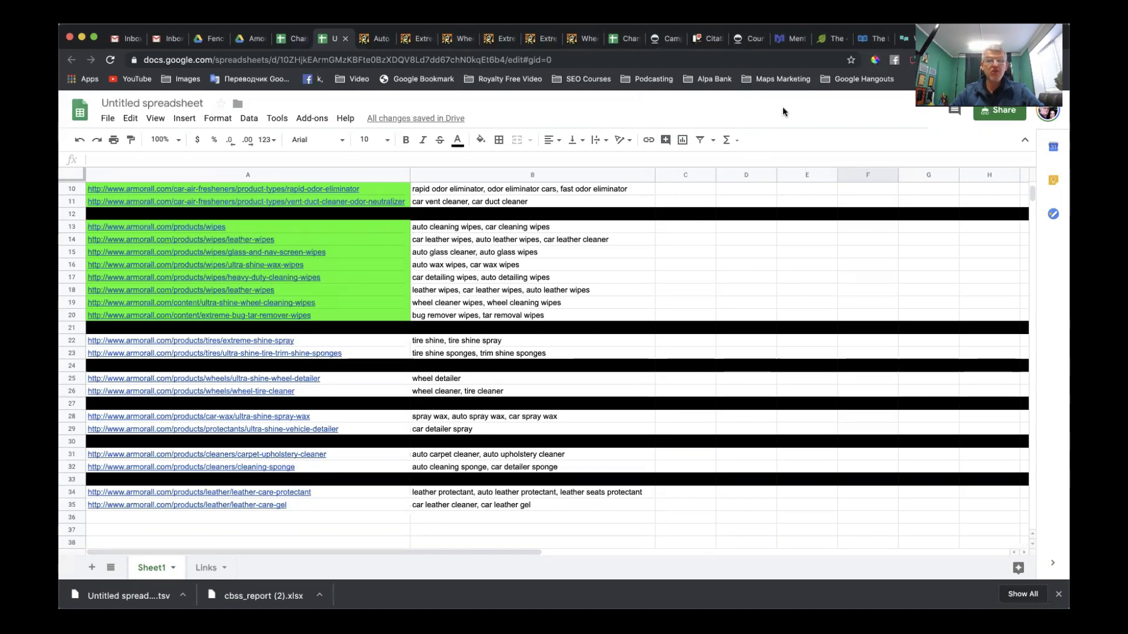
Step: Review the Armor All product URLs and their matching keywords in the untitled spreadsheet
left_click(790, 39)
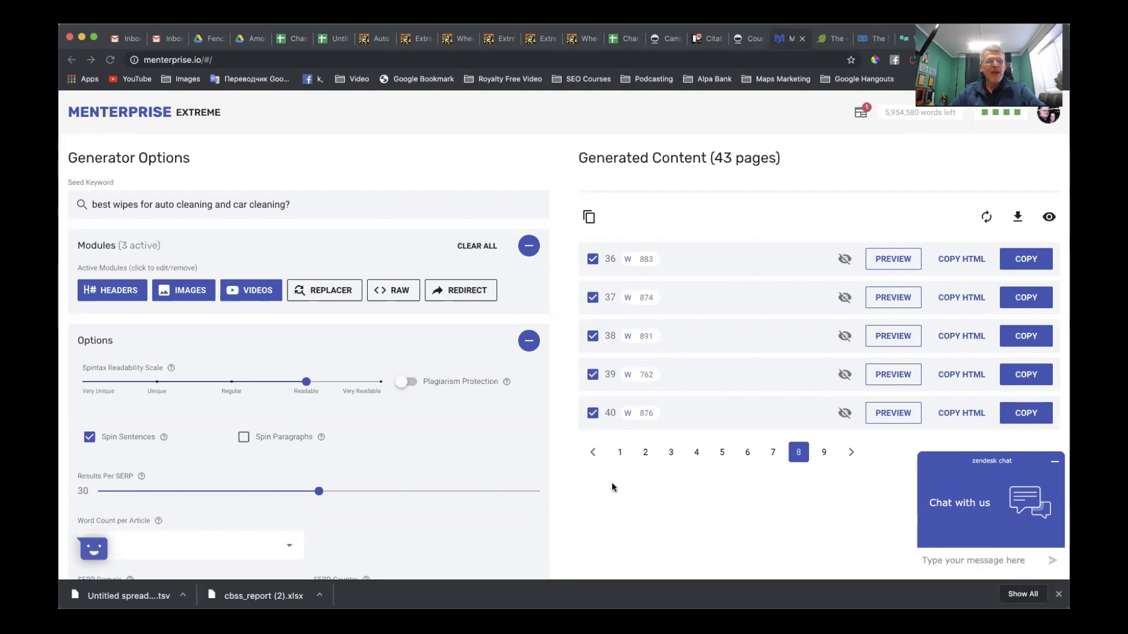
left_click(336, 38)
scroll(304, 290, "up", 3)
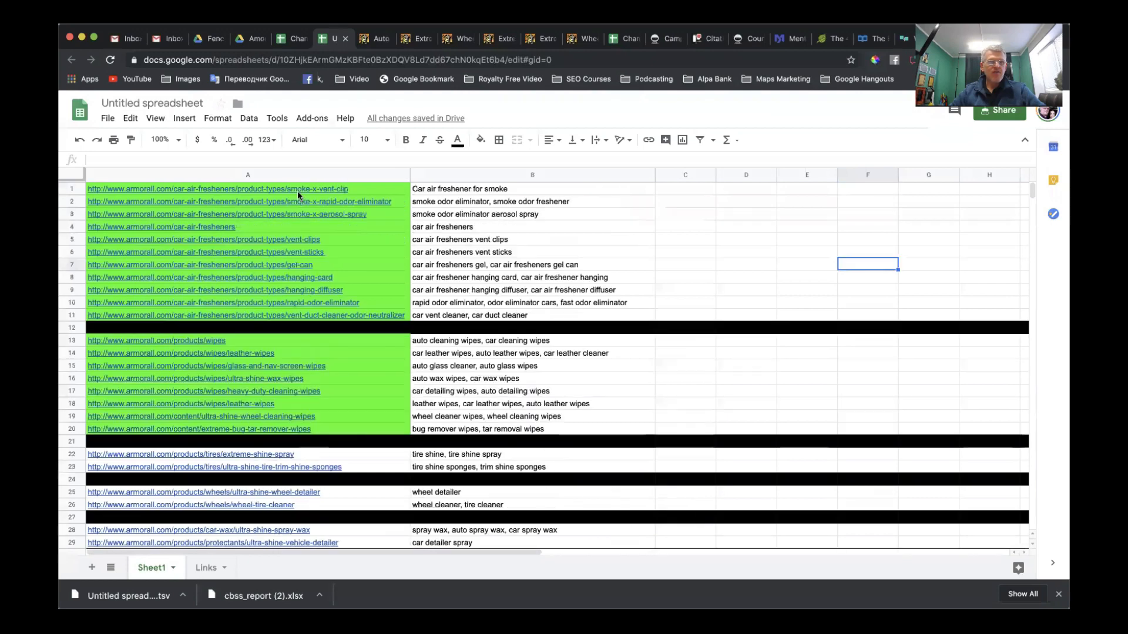
scroll(269, 305, "down", 2)
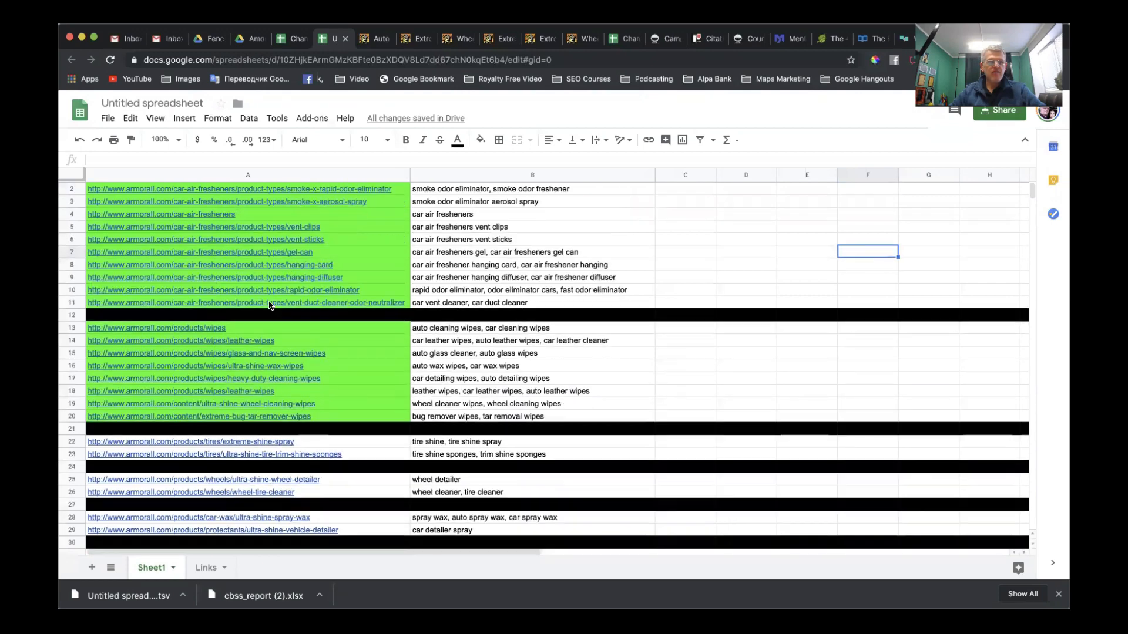
scroll(229, 311, "down", 1)
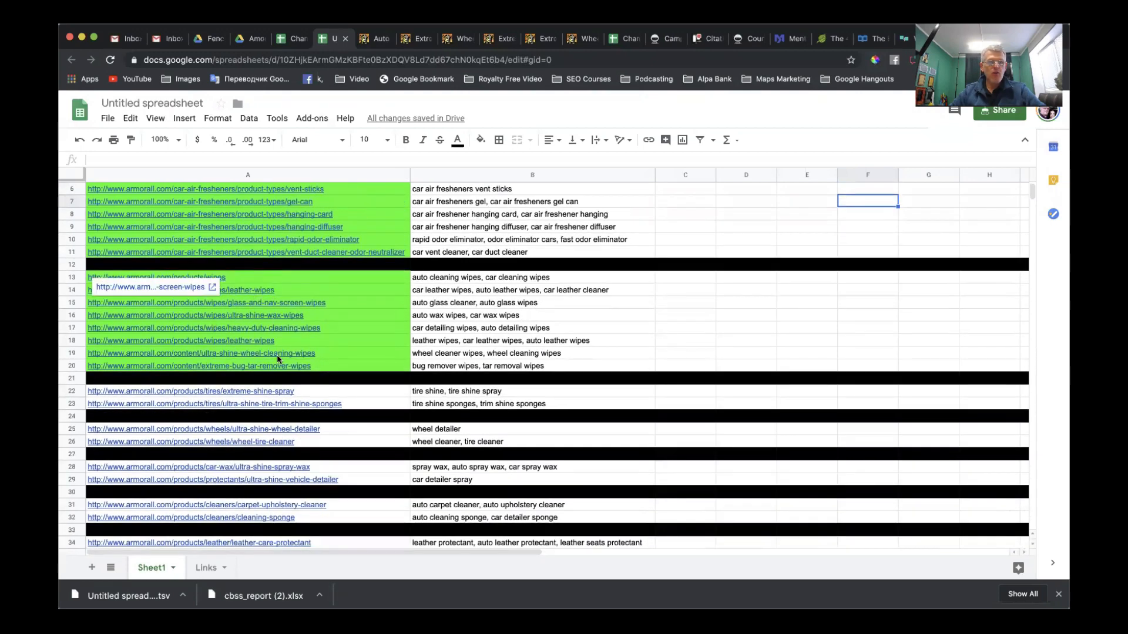
scroll(277, 359, "down", 2)
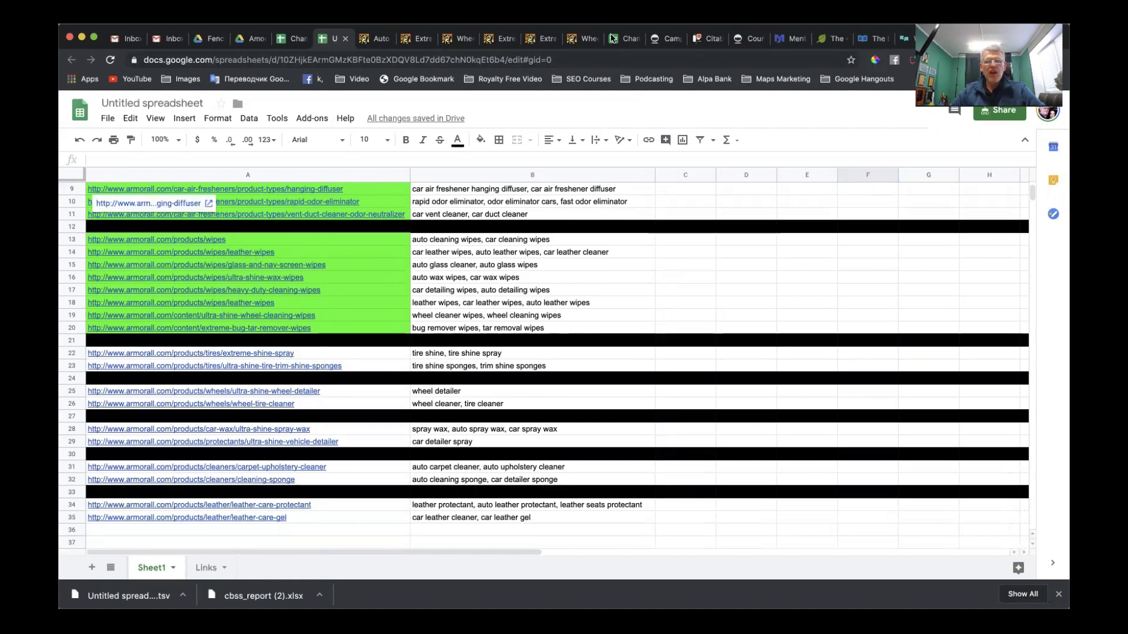
Step: Switch to Menterprise and clear the previously generated pages
left_click(789, 39)
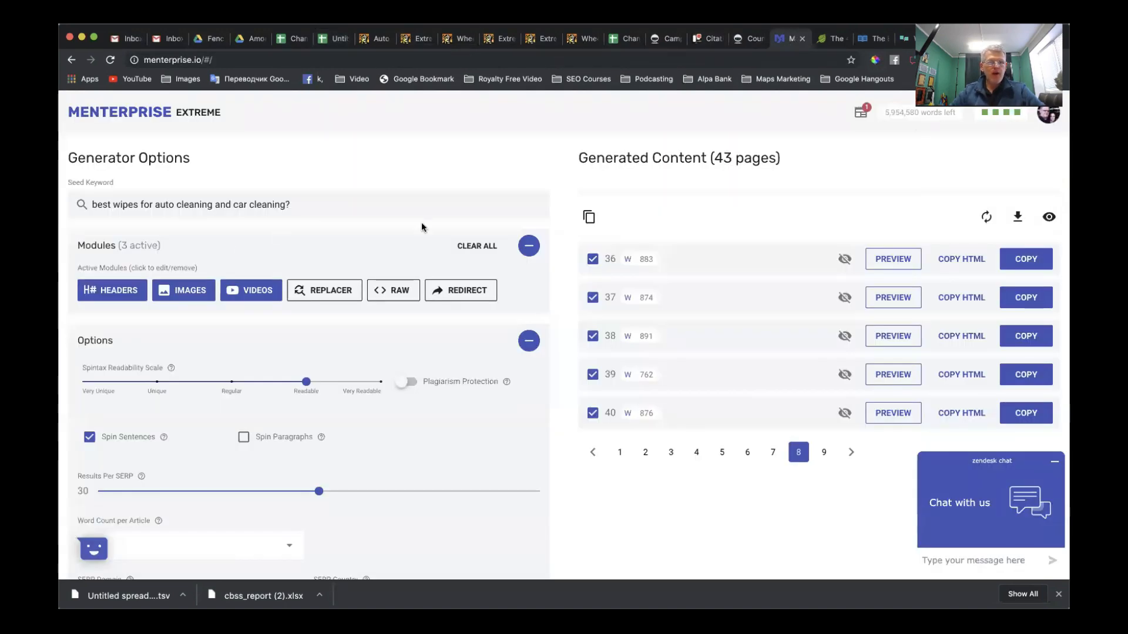
scroll(540, 391, "down", 3)
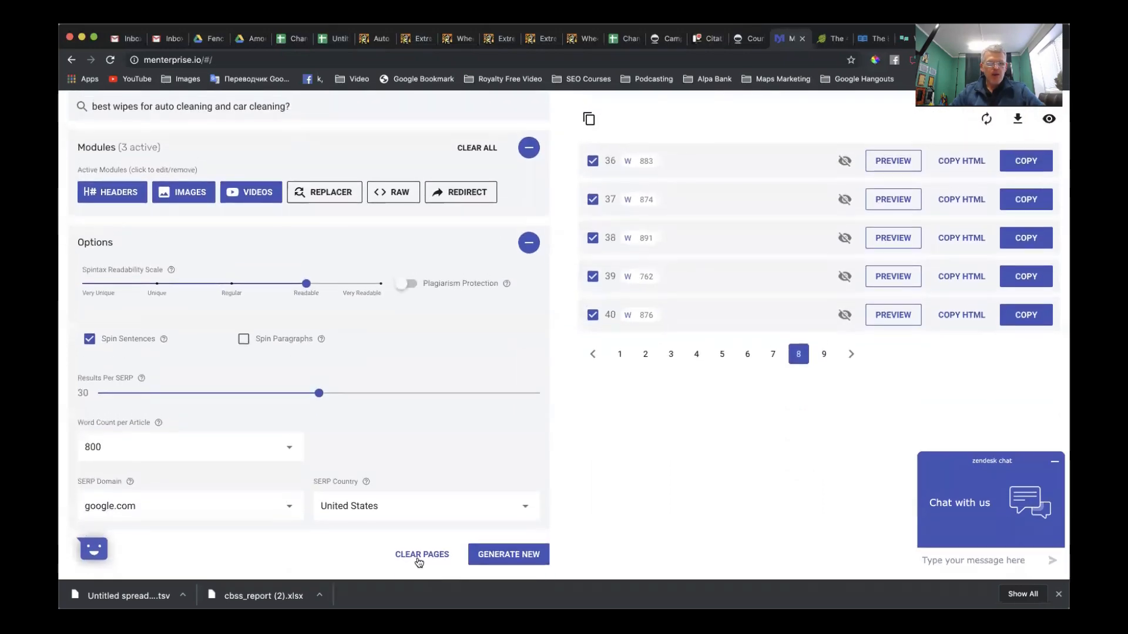
left_click(422, 556)
Step: Replace the seed keyword with "best tire shine products"
scroll(405, 368, "up", 3)
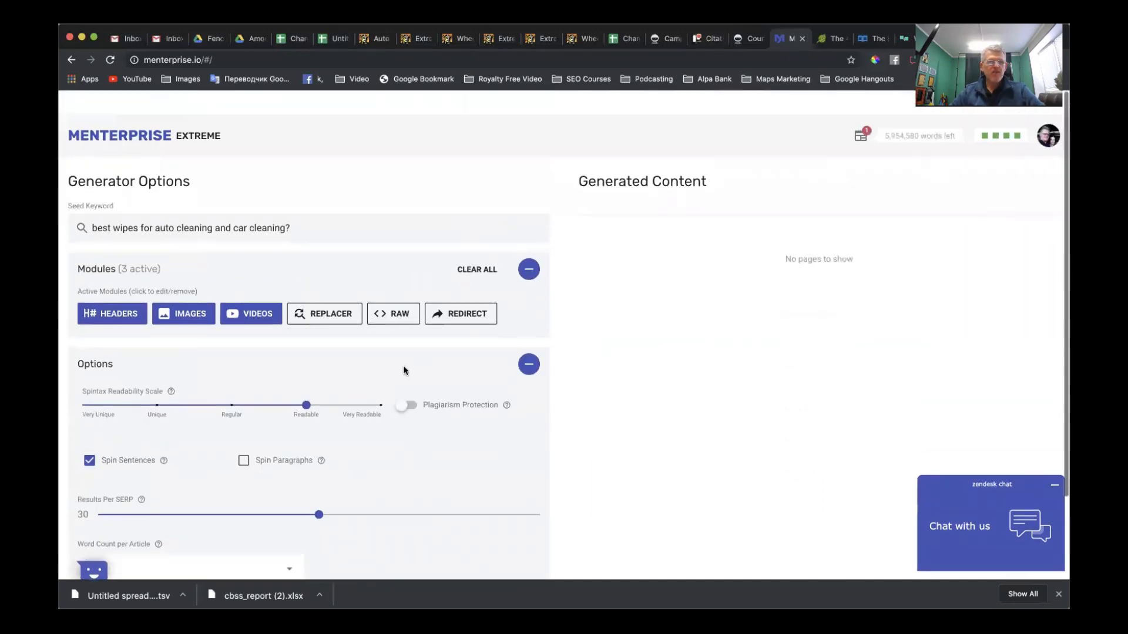
left_click_drag(113, 201, 297, 206)
key("BackSpace")
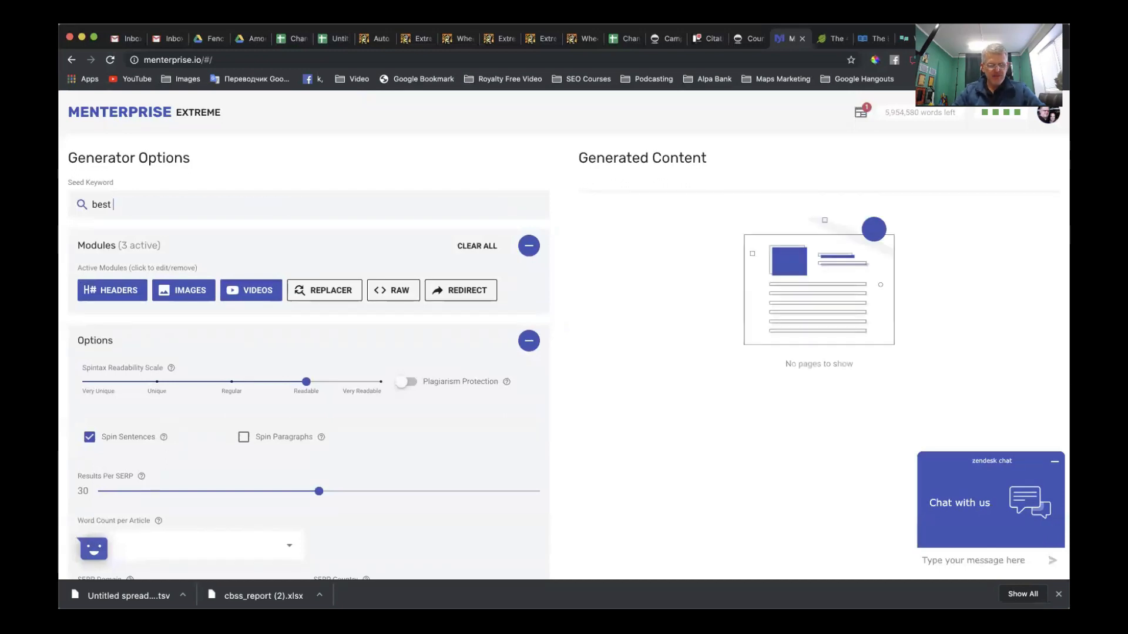
type("trie")
key("BackSpace")
type("ire")
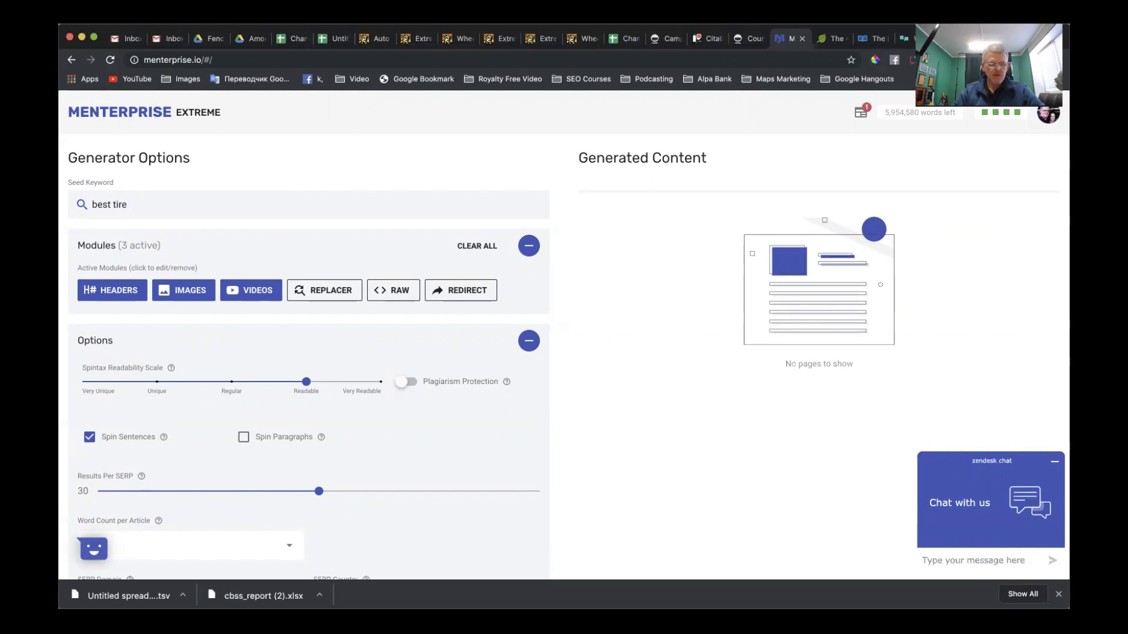
type(" shine products")
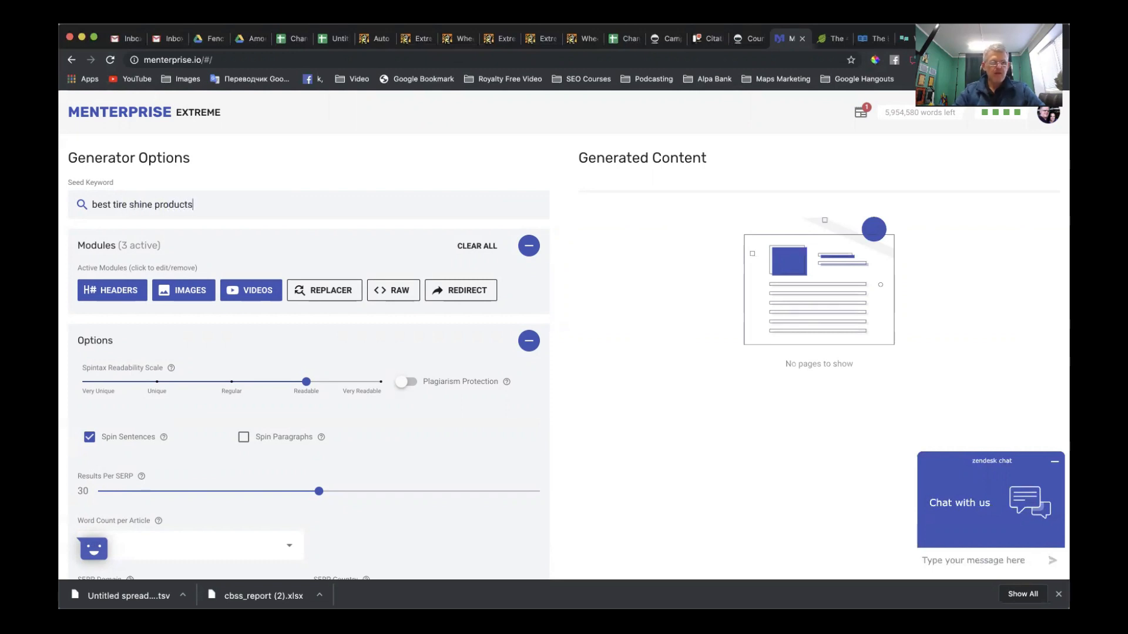
Step: Check the tire keywords in the spreadsheet and extend the seed keyword to "best tire shine products or tire shine spray?"
left_click(328, 40)
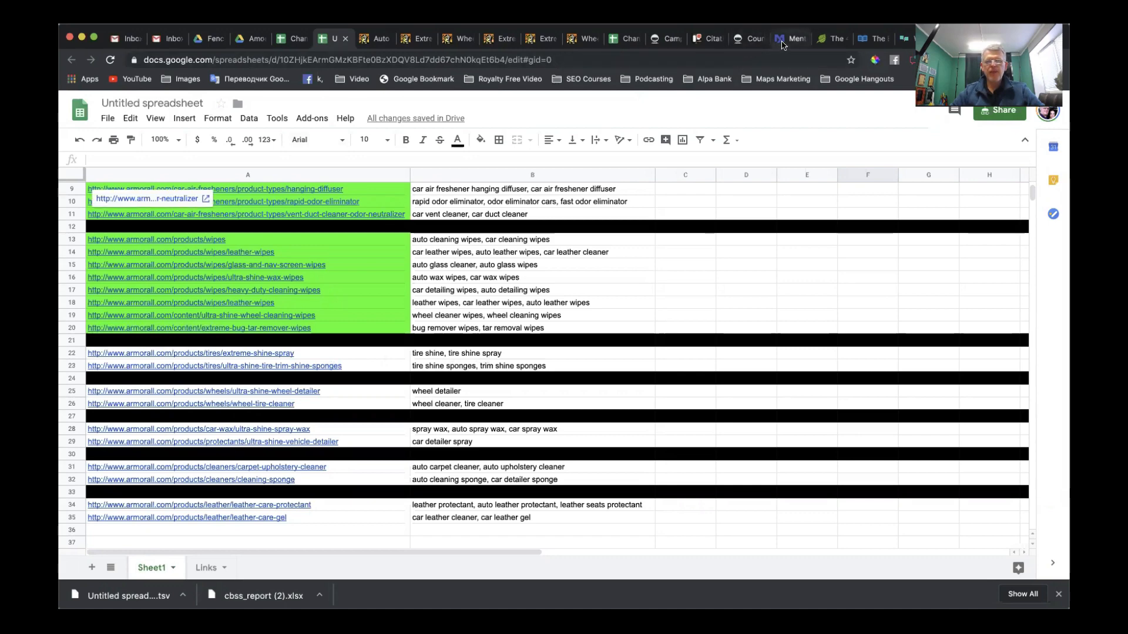
left_click(784, 39)
left_click(223, 215)
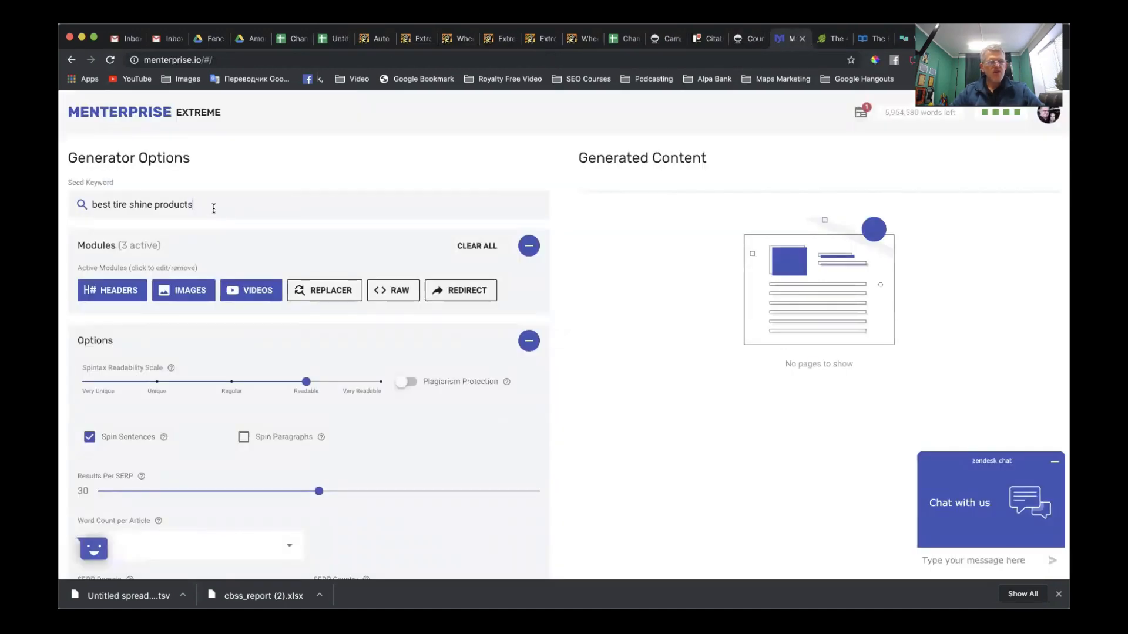
type("or tire spa")
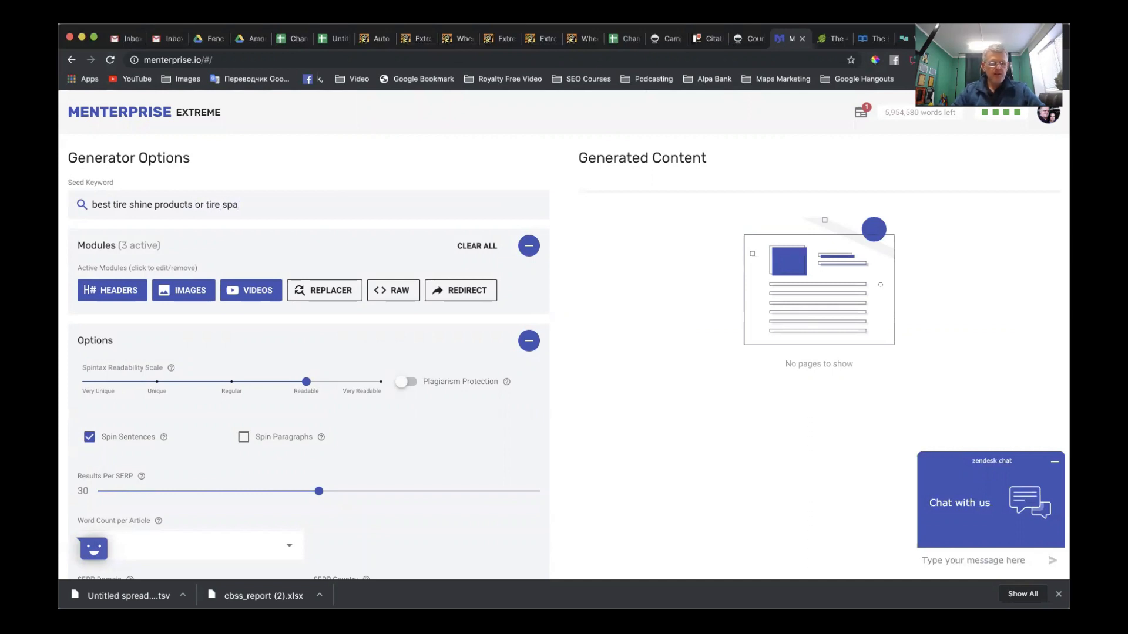
key("BackSpace")
type("ray")
left_click(221, 217)
type("shine")
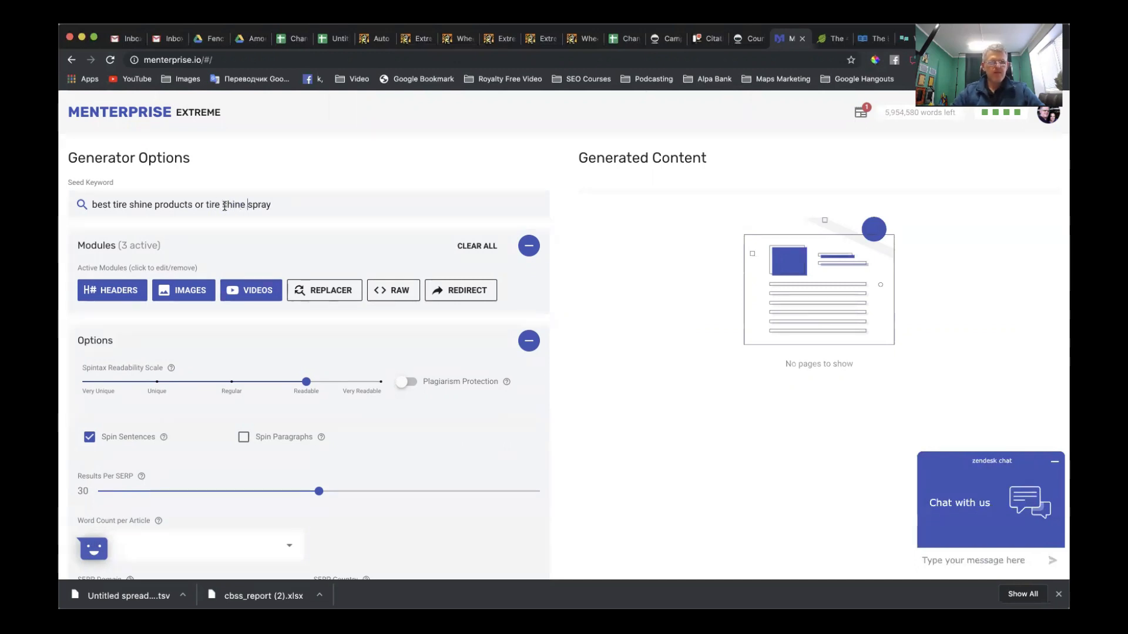
left_click(287, 204)
type("?")
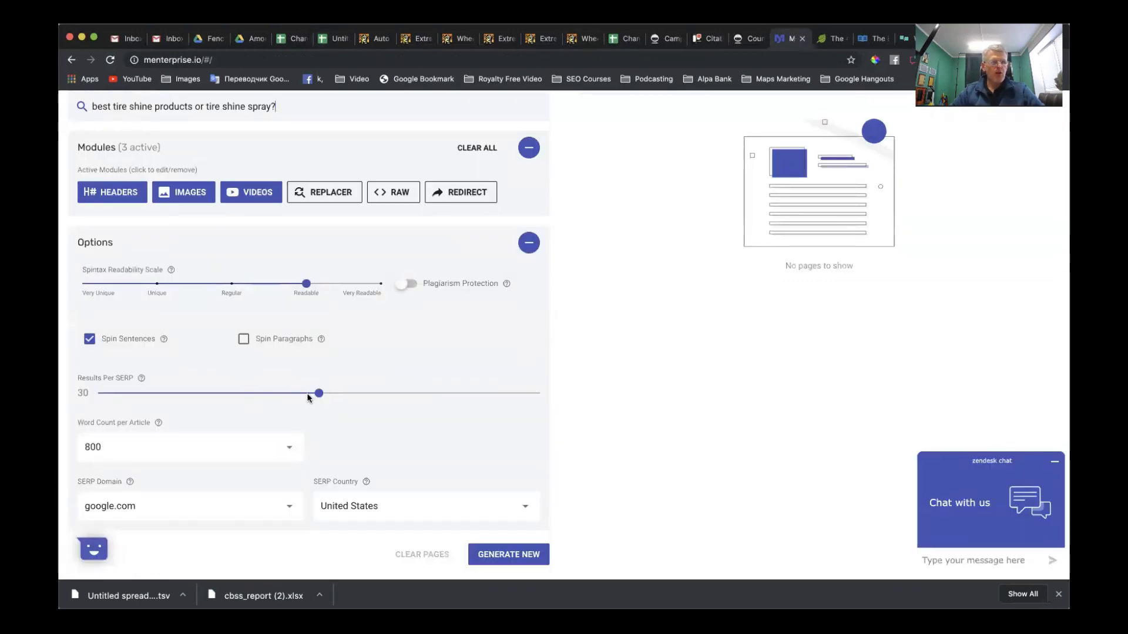
Step: Set the results per SERP to 10 and generate new content
left_click_drag(317, 395, 94, 392)
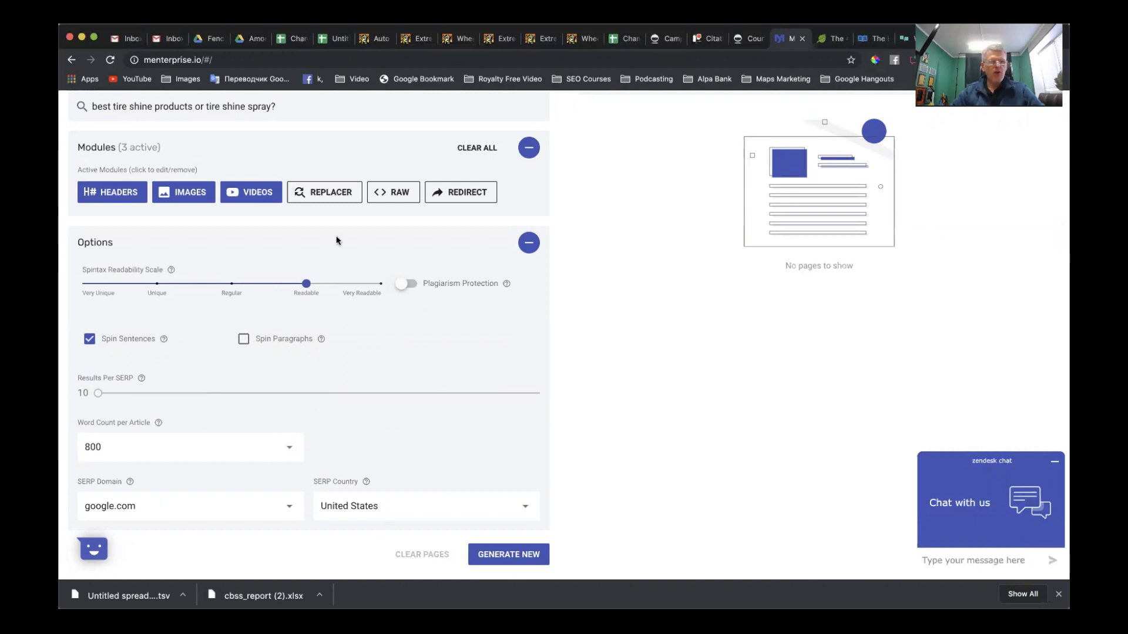
left_click(506, 555)
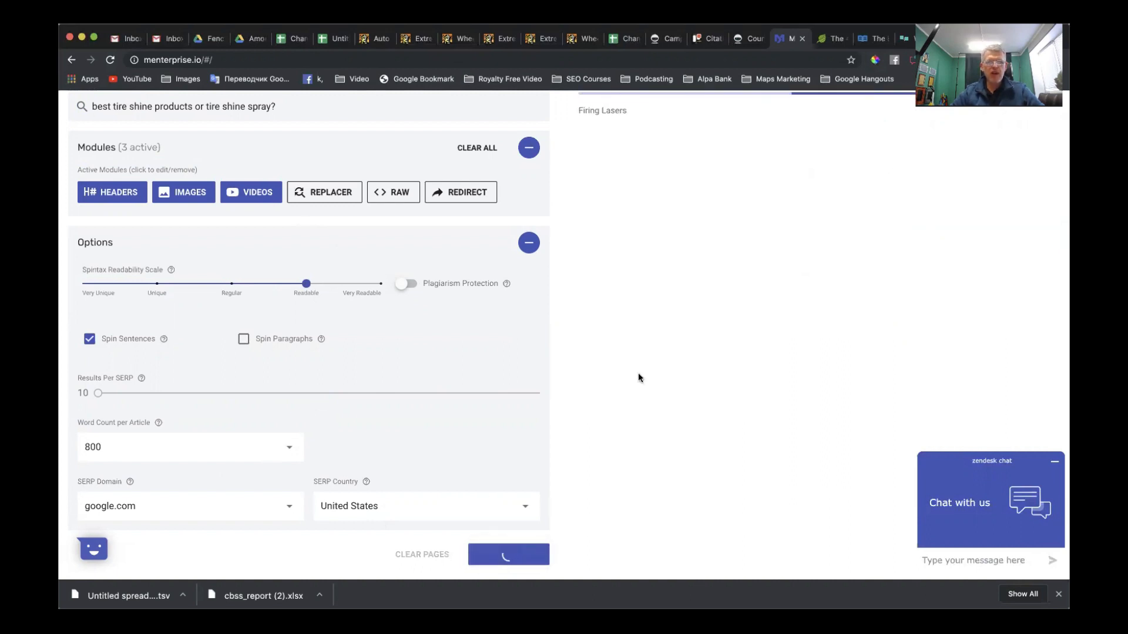
scroll(637, 379, "up", 3)
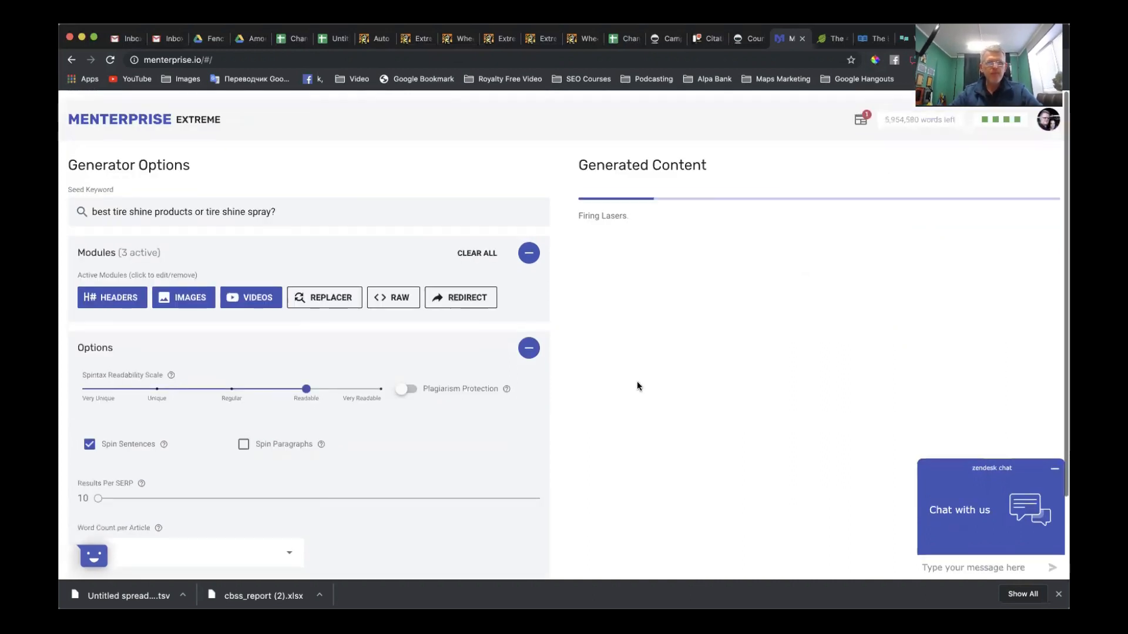
Step: Look through the Armor All product pages and select the Tire Shine Products video link in the Channel Videos spreadsheet
left_click(541, 39)
left_click(579, 40)
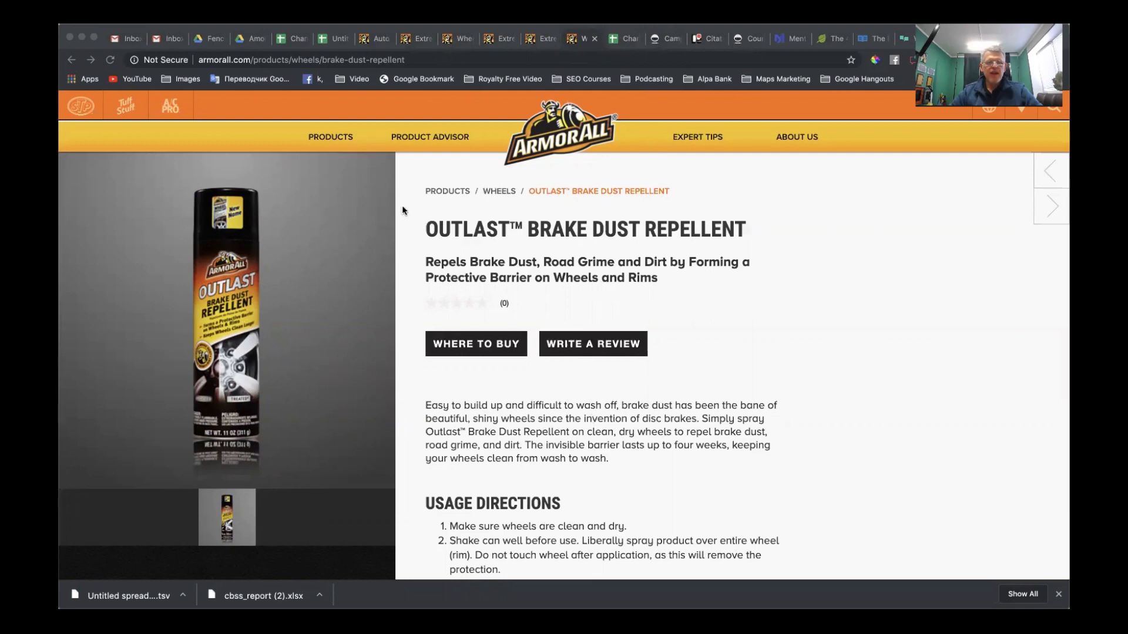
left_click(293, 39)
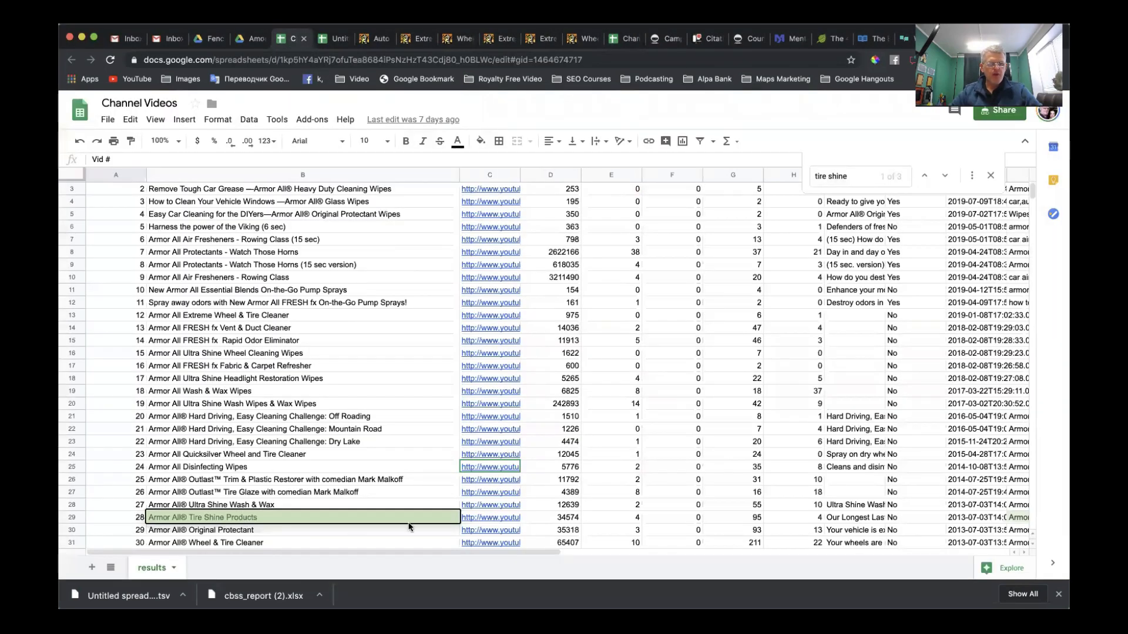
left_click(483, 522)
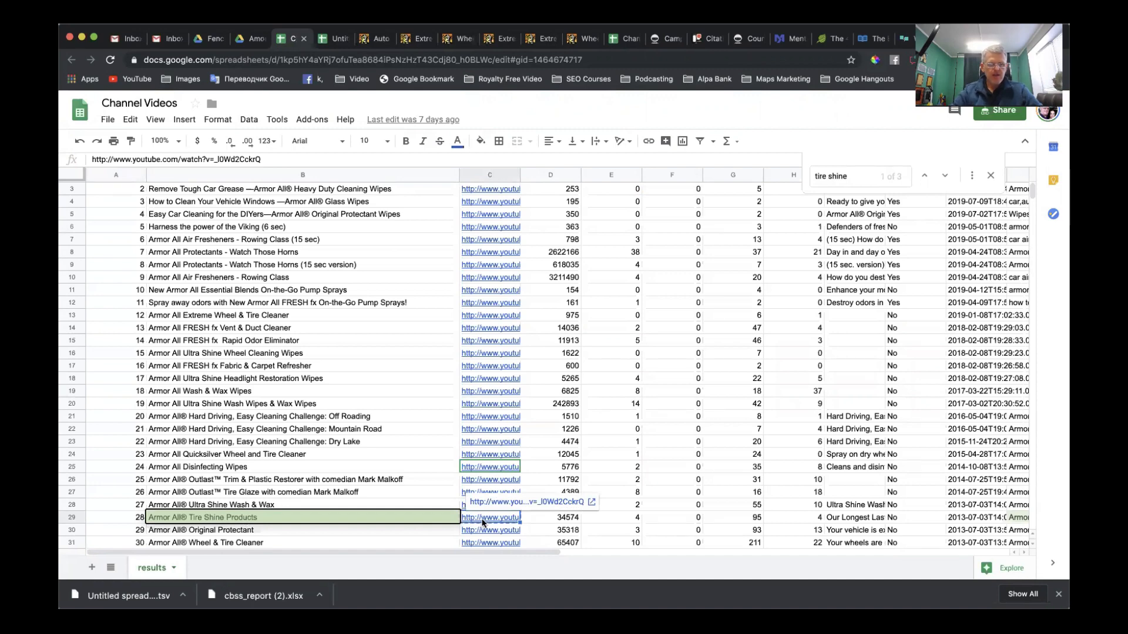
Step: Return to Menterprise and send the Headers module's result to the images' alt-text, accepting the image settings
left_click(781, 40)
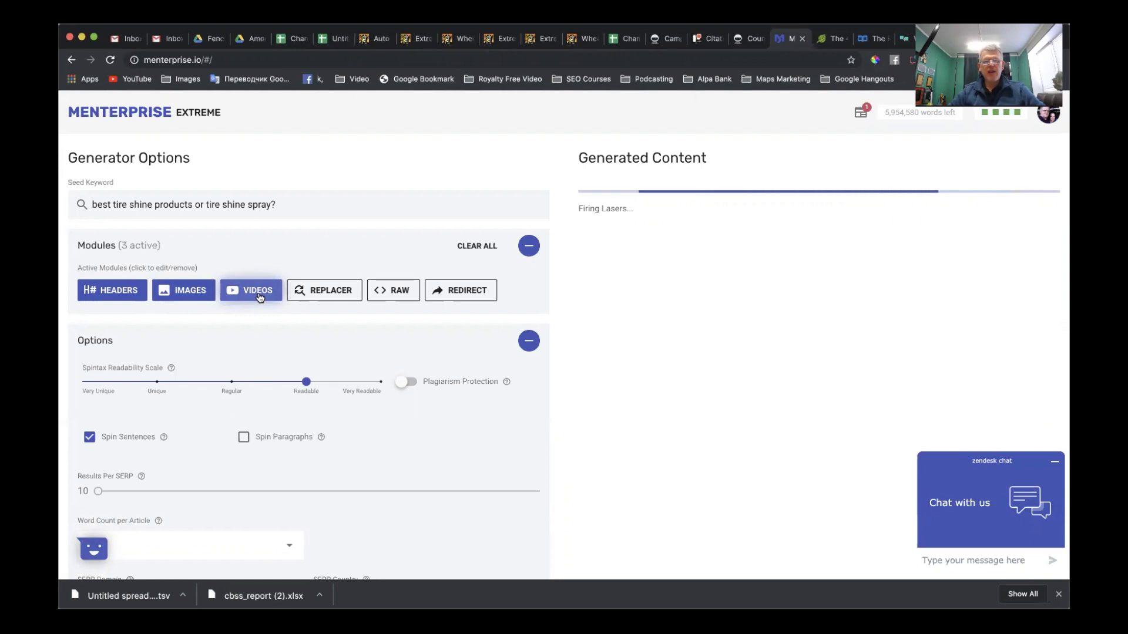
left_click(122, 294)
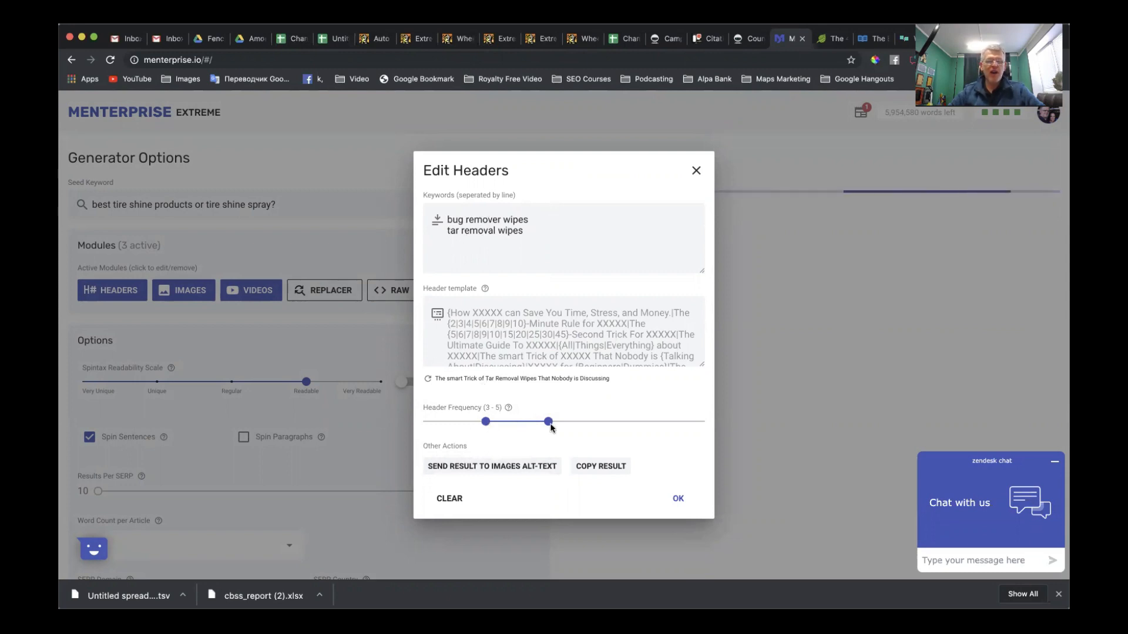
left_click(492, 466)
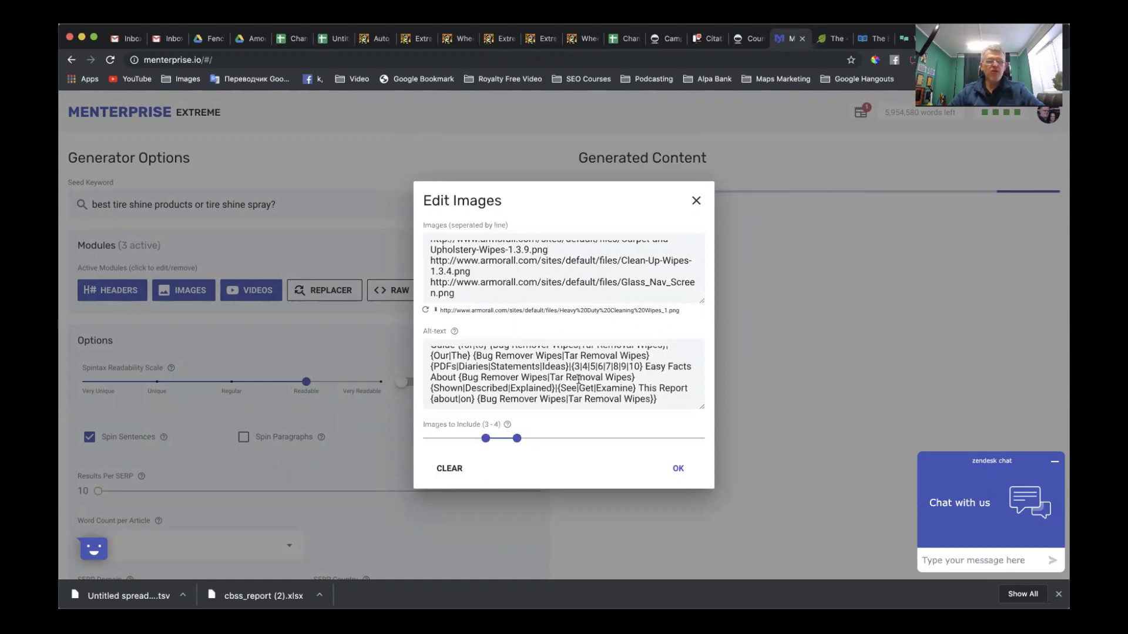
left_click(685, 468)
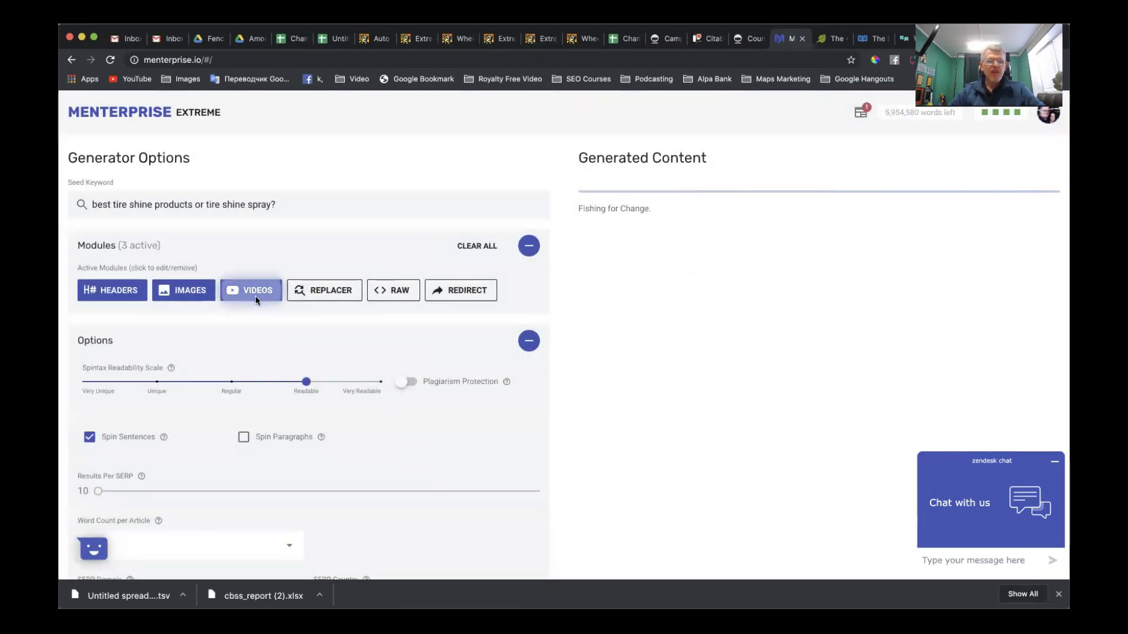
Step: Review the Videos module's YouTube links and position options, as well as the Replacer module's syntax
left_click(255, 295)
scroll(549, 318, "down", 3)
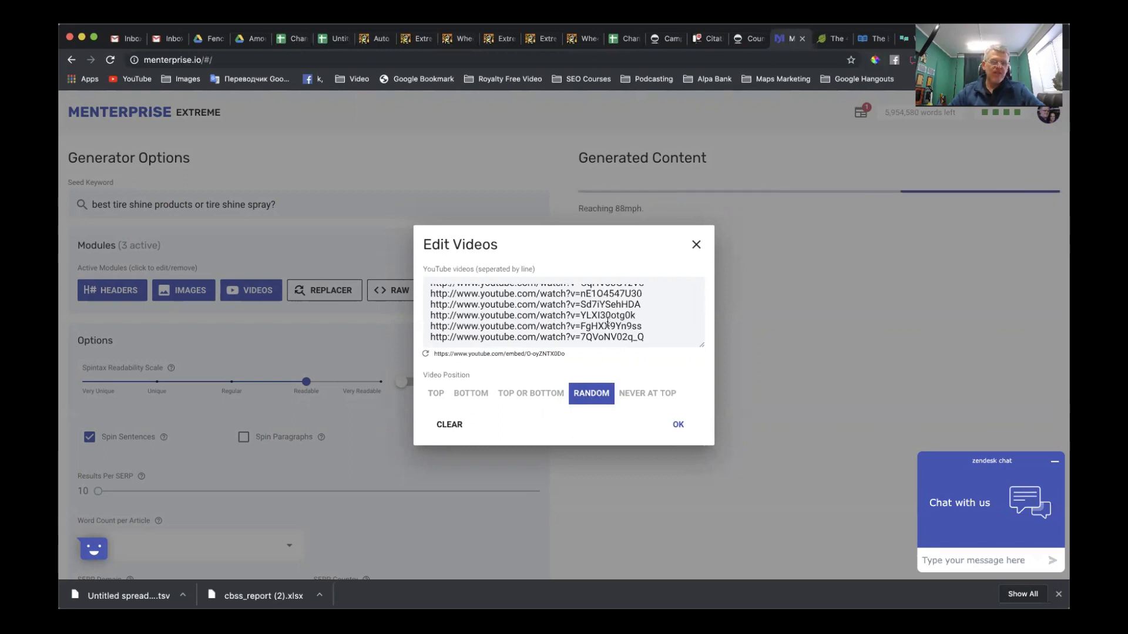
left_click(673, 424)
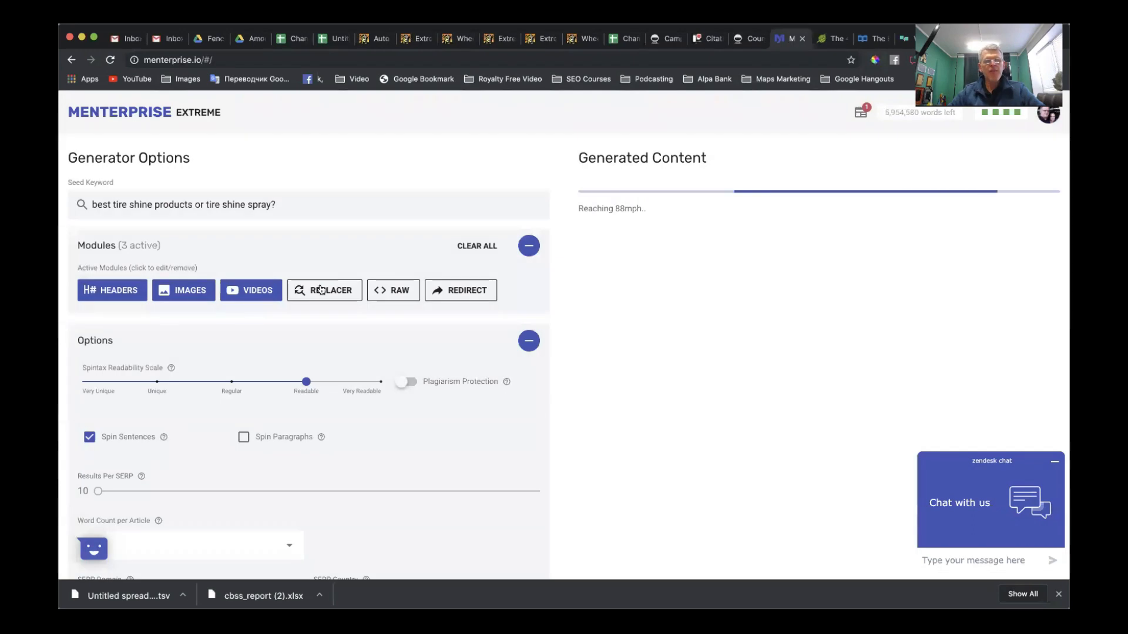
left_click(332, 294)
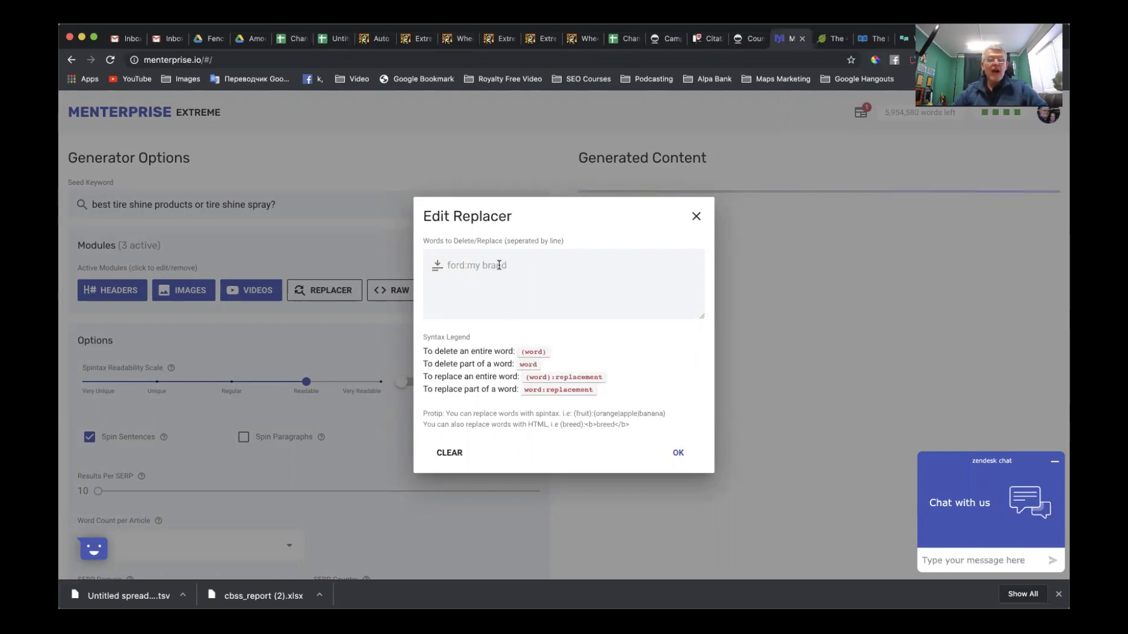
left_click(678, 453)
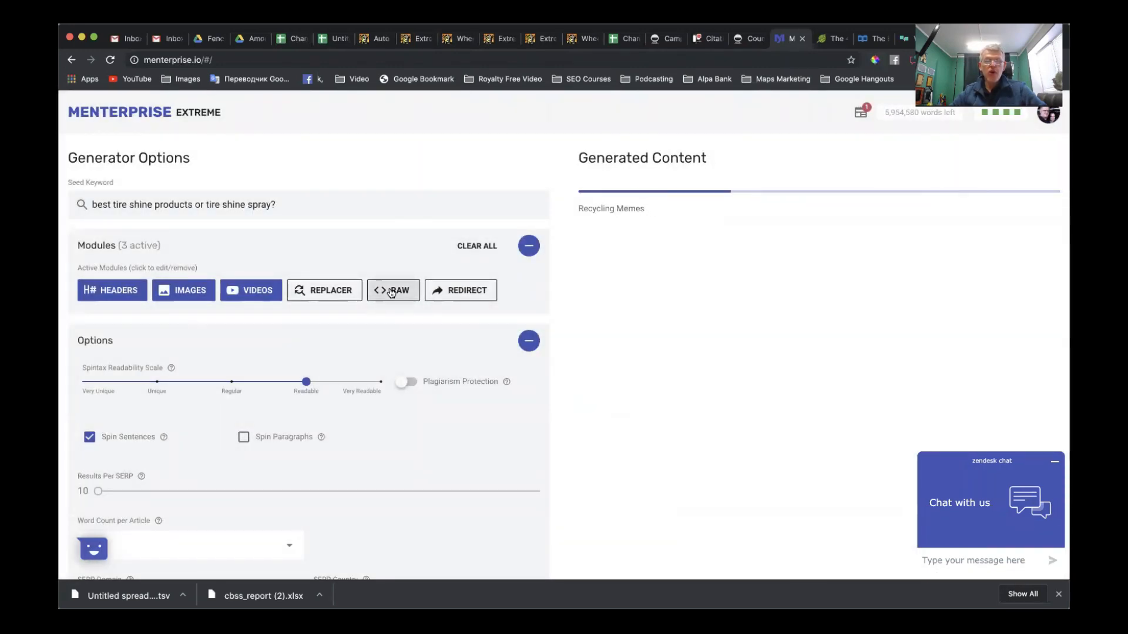
Step: Set the Raw module section's placement type to Total with a total of 1
left_click(392, 292)
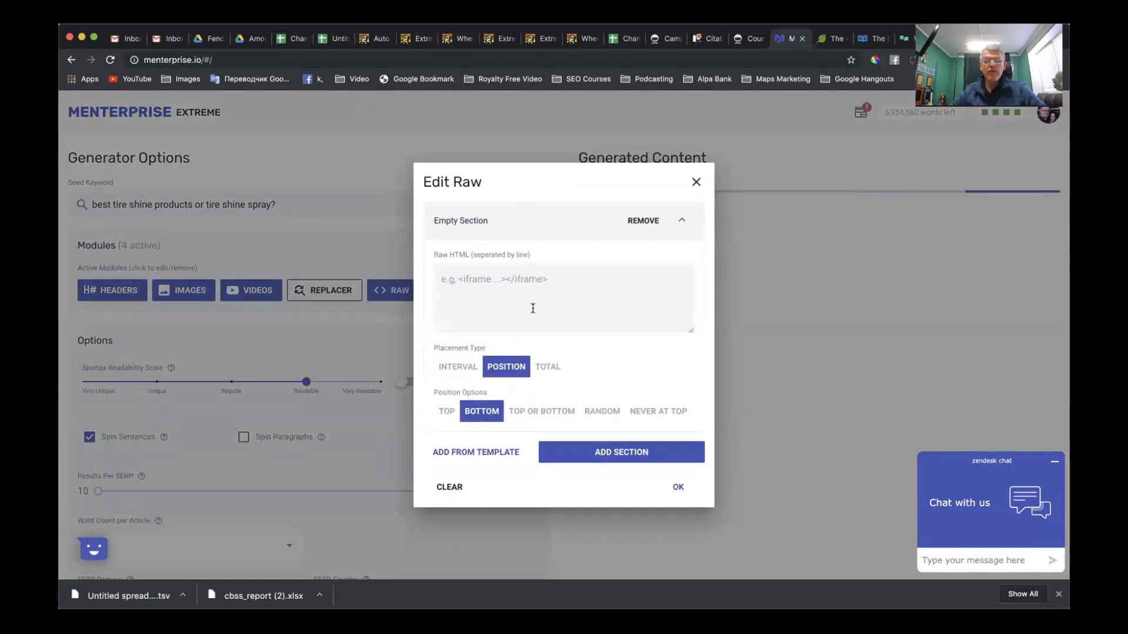
left_click(547, 367)
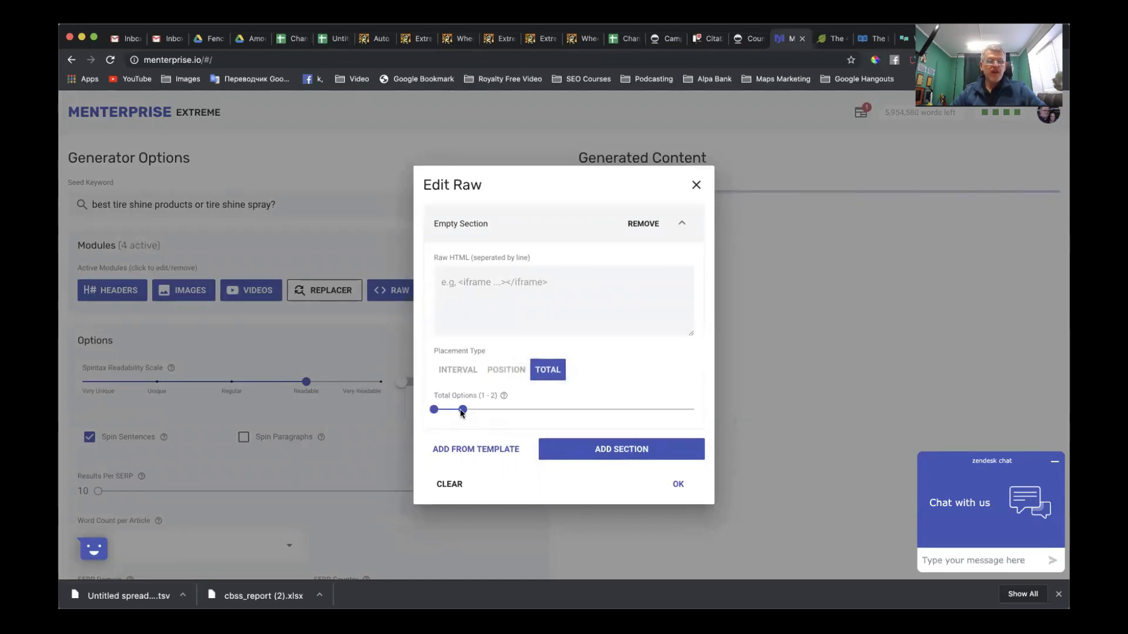
left_click_drag(462, 410, 432, 411)
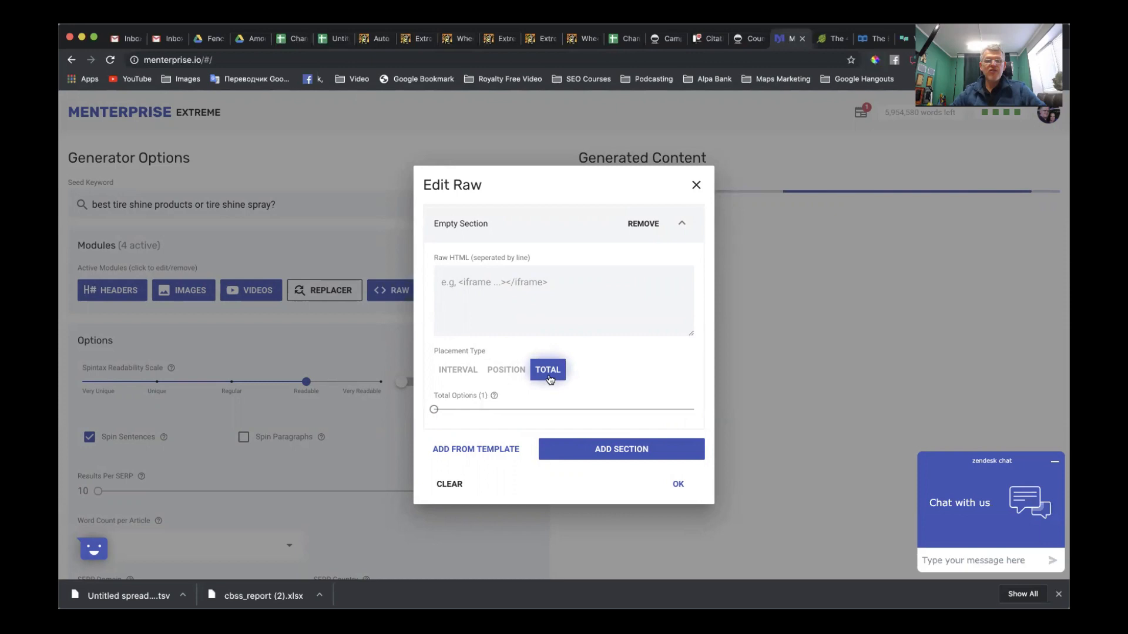
Step: Add a second Raw HTML section with the Total placement type and its total set to 1
left_click(619, 456)
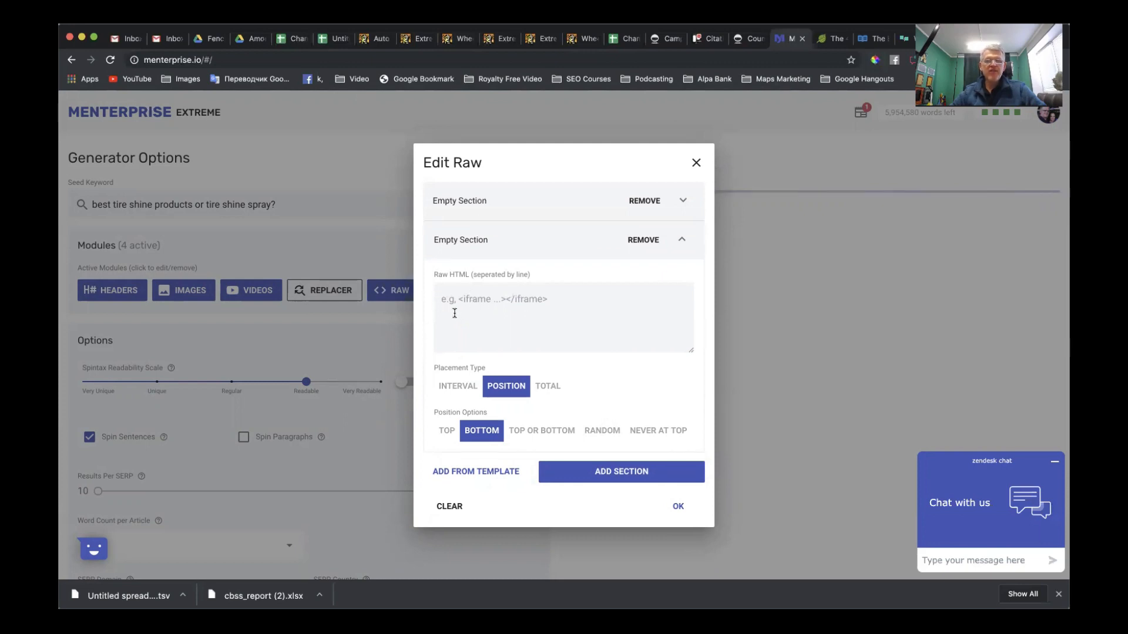
left_click(548, 387)
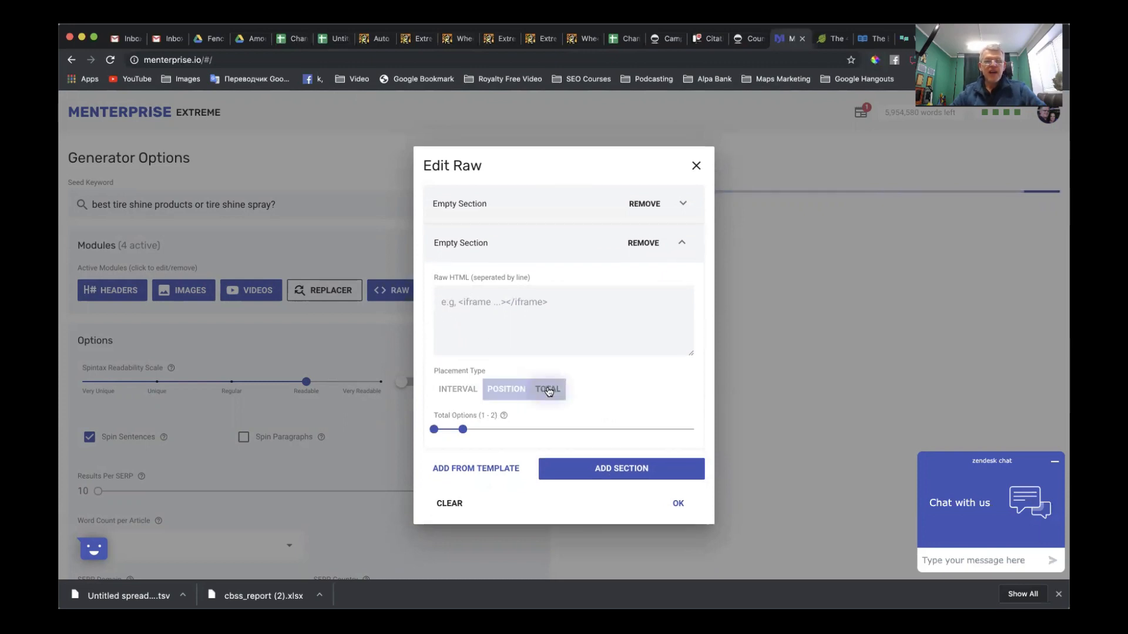
left_click_drag(440, 432, 436, 433)
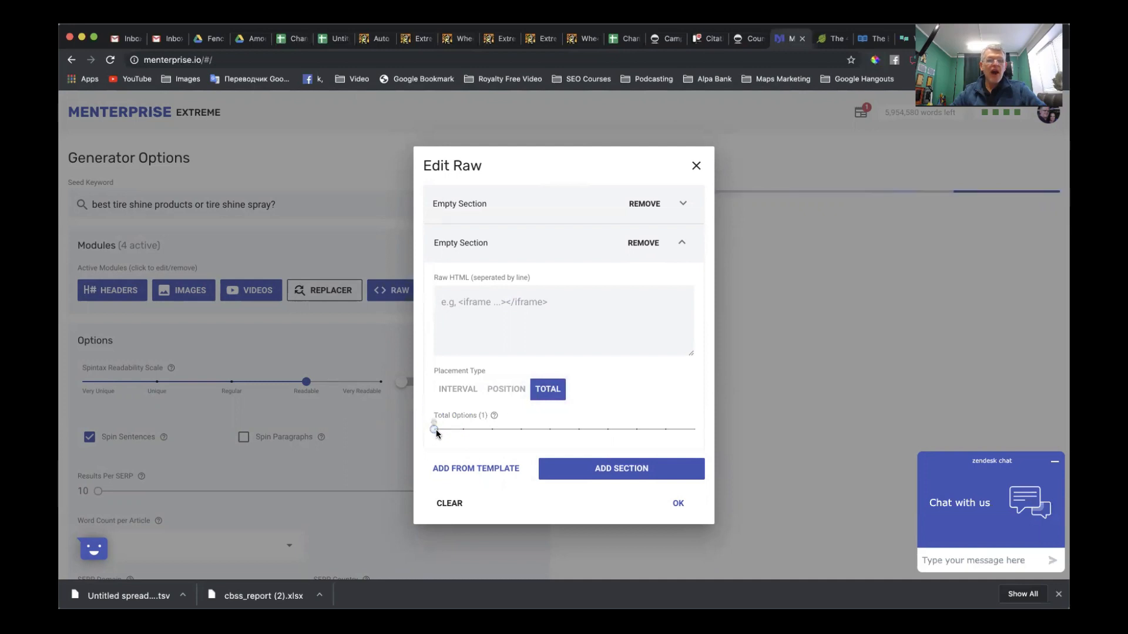
Step: Add a third Raw HTML section with the Total placement type and accept the Raw module settings
left_click(655, 470)
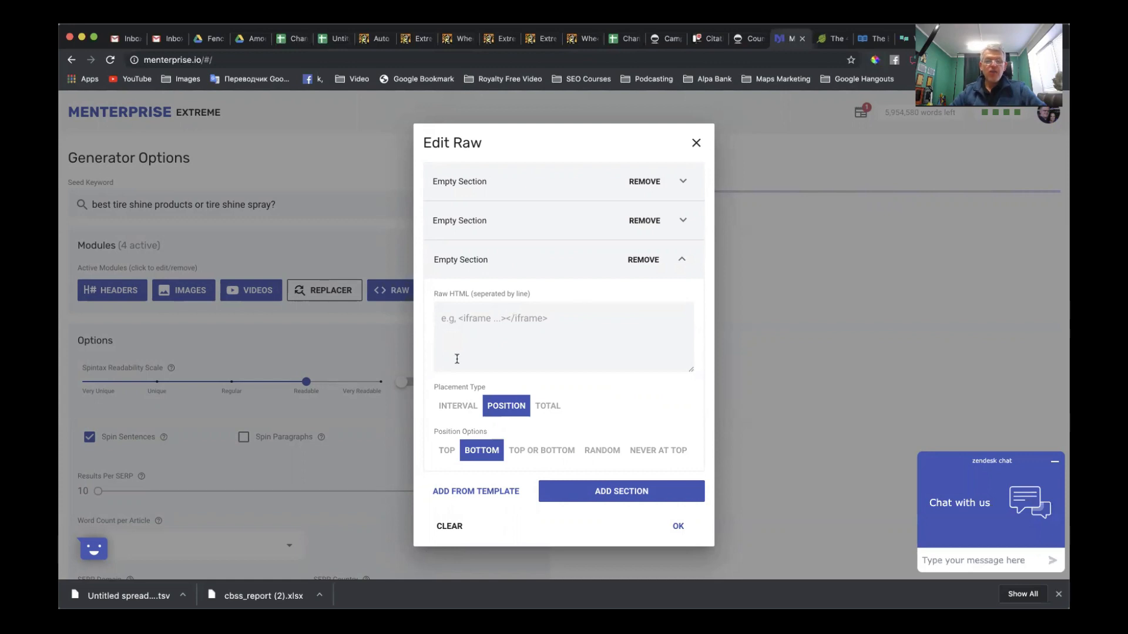
left_click(545, 411)
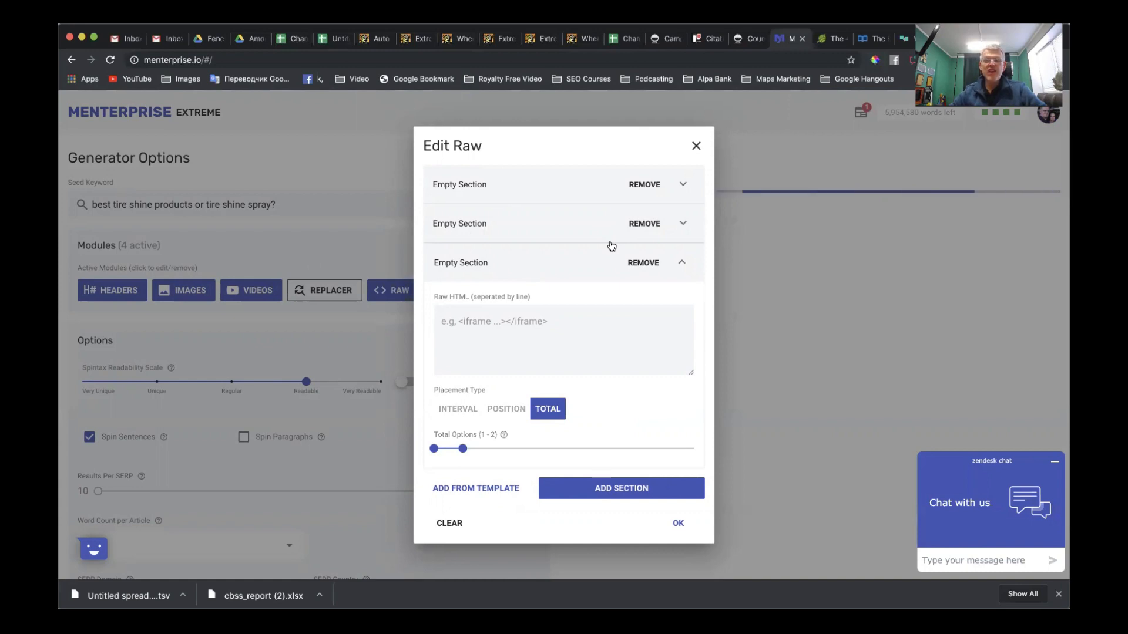
left_click(677, 522)
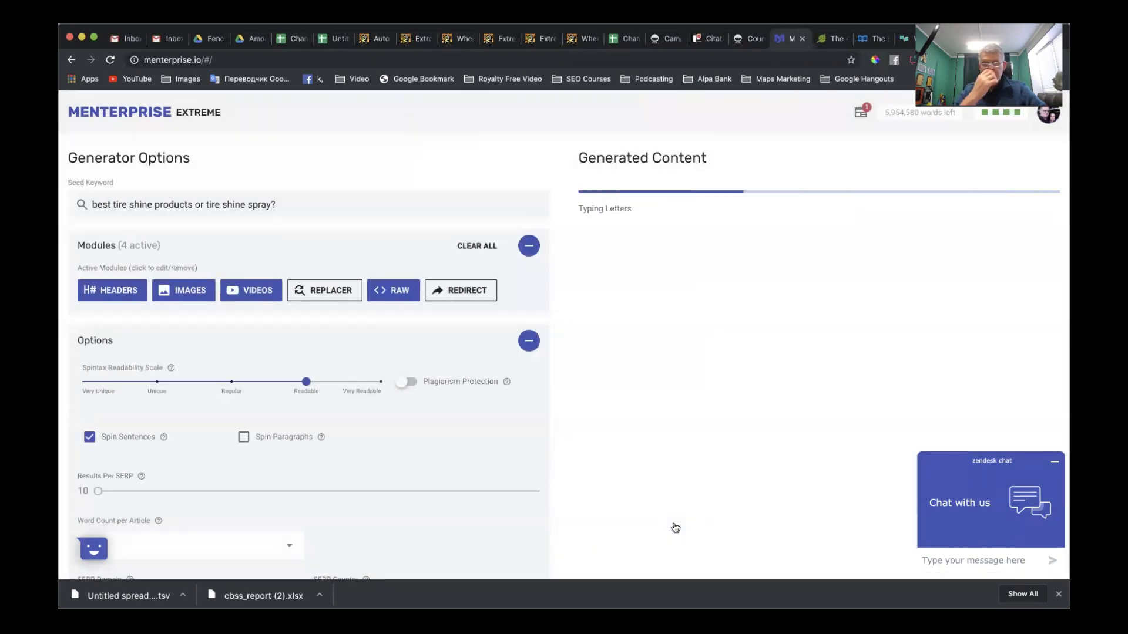
Step: Review the generator options and the Redirect module's target setting, leaving the redirect target empty
scroll(484, 454, "down", 3)
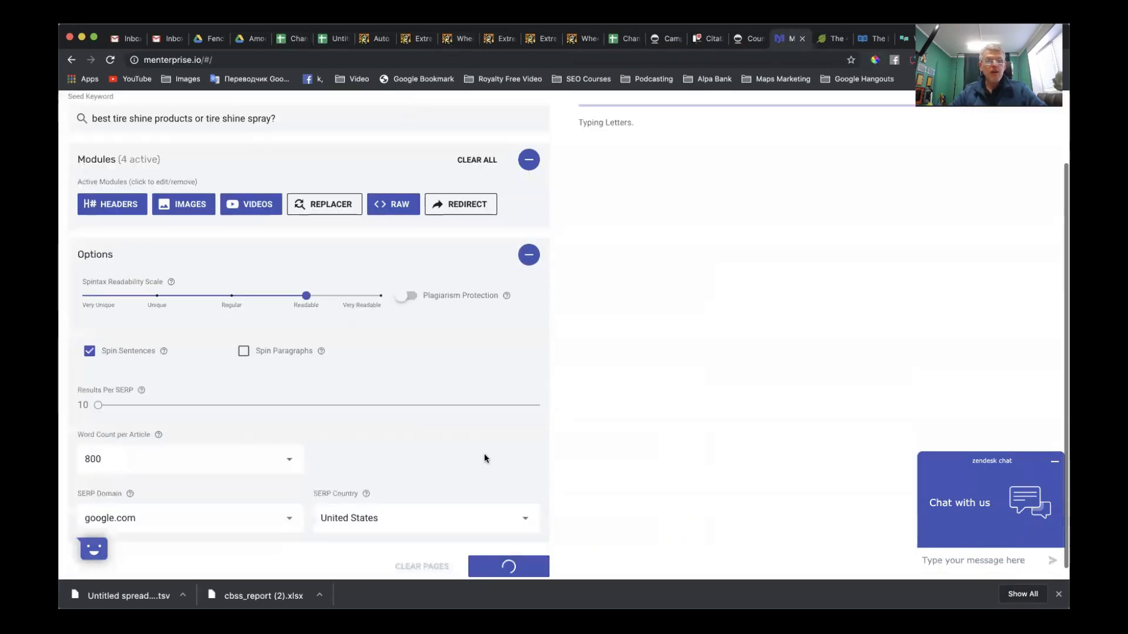
scroll(484, 455, "up", 3)
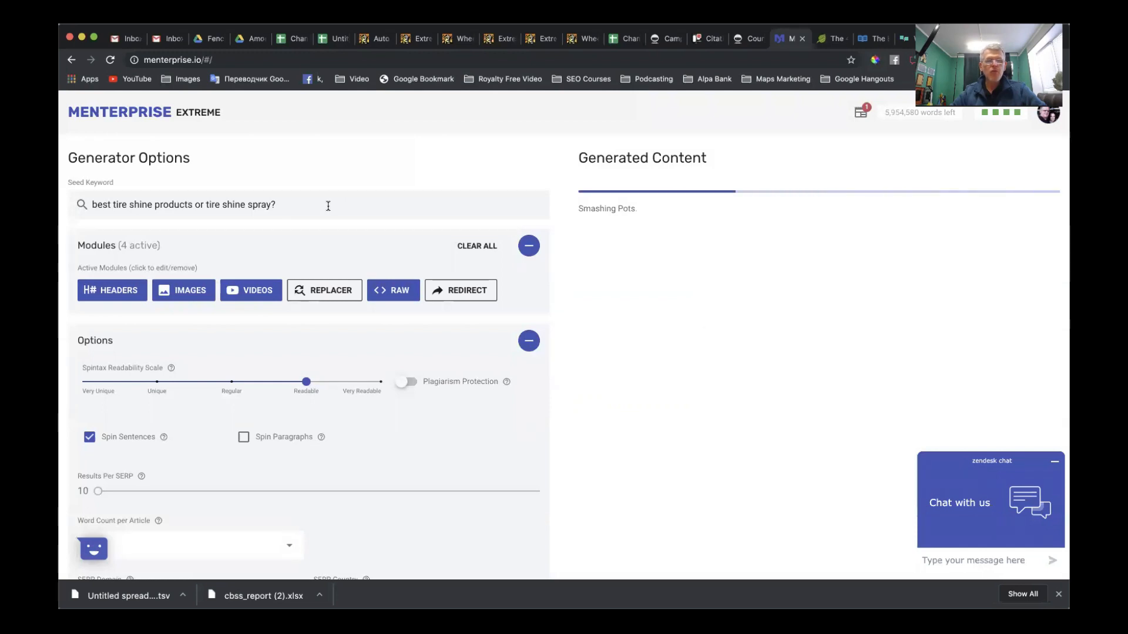
scroll(328, 205, "down", 1)
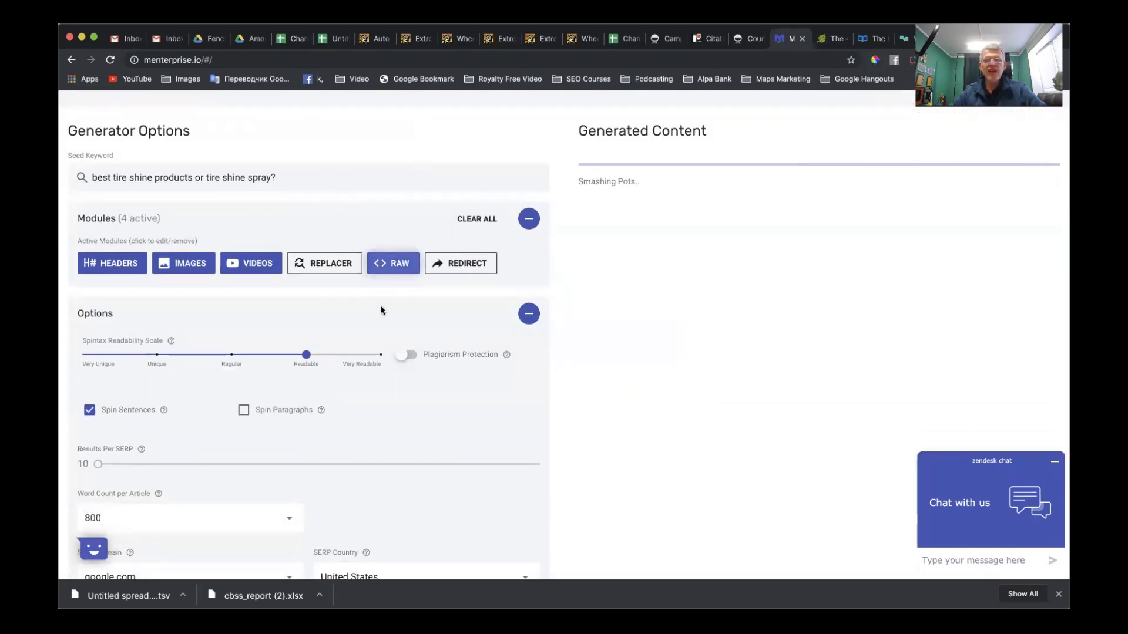
scroll(374, 352, "down", 3)
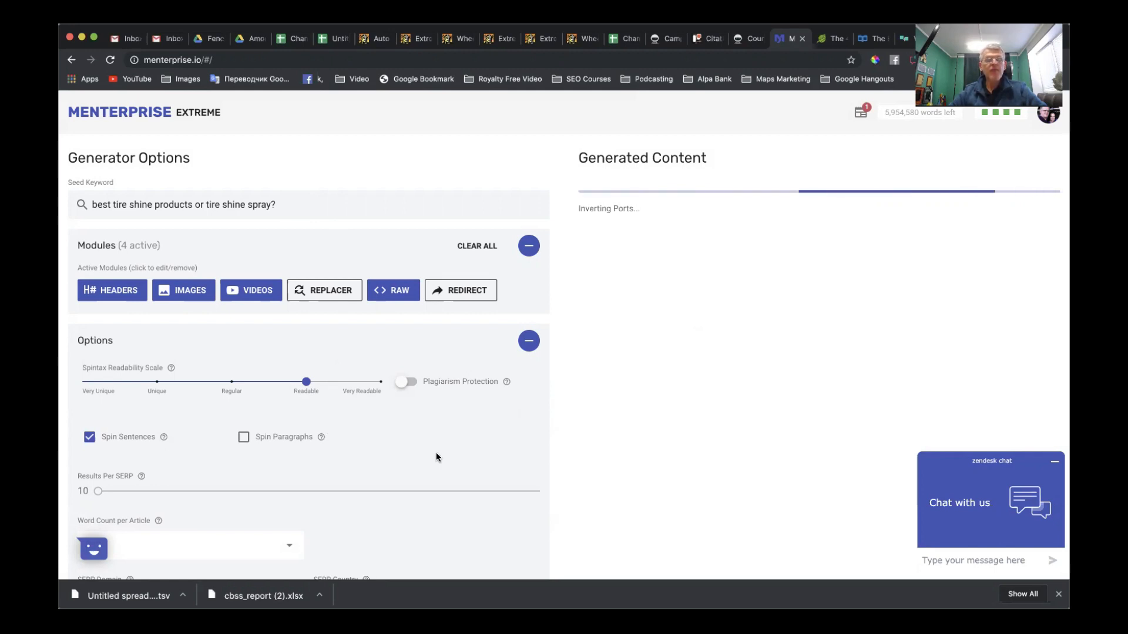
left_click(473, 294)
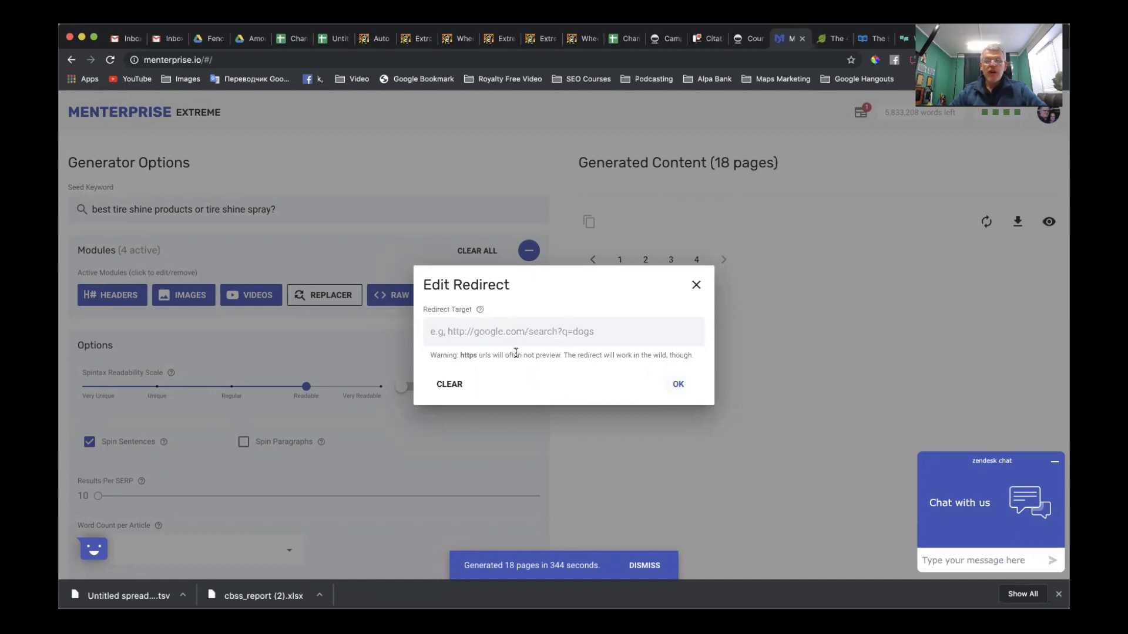
scroll(516, 353, "down", 1)
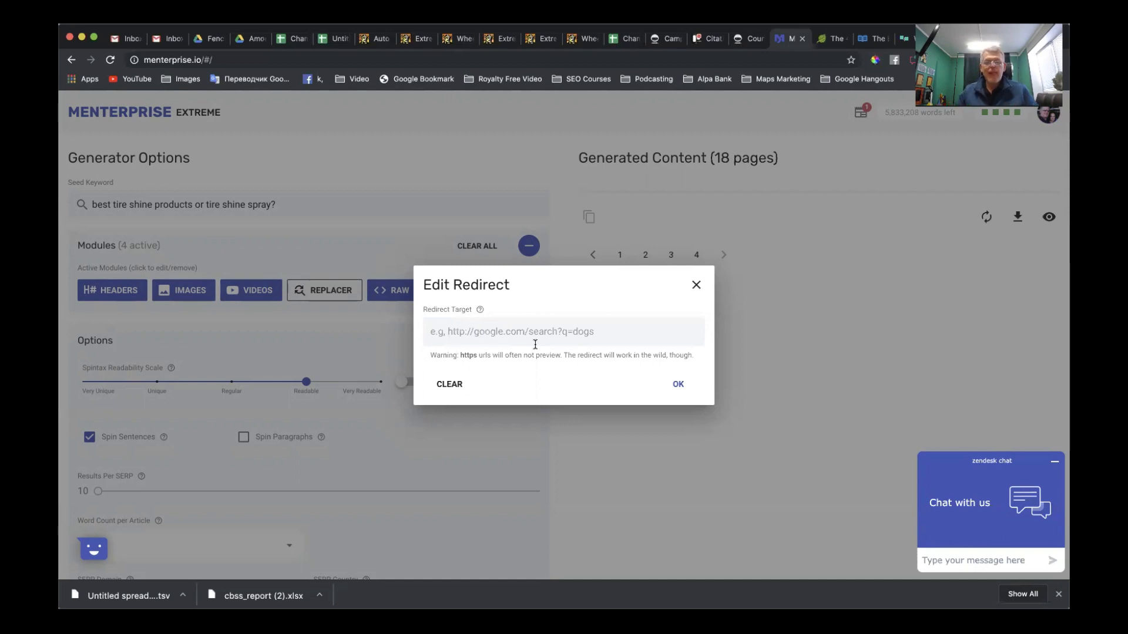
left_click(677, 386)
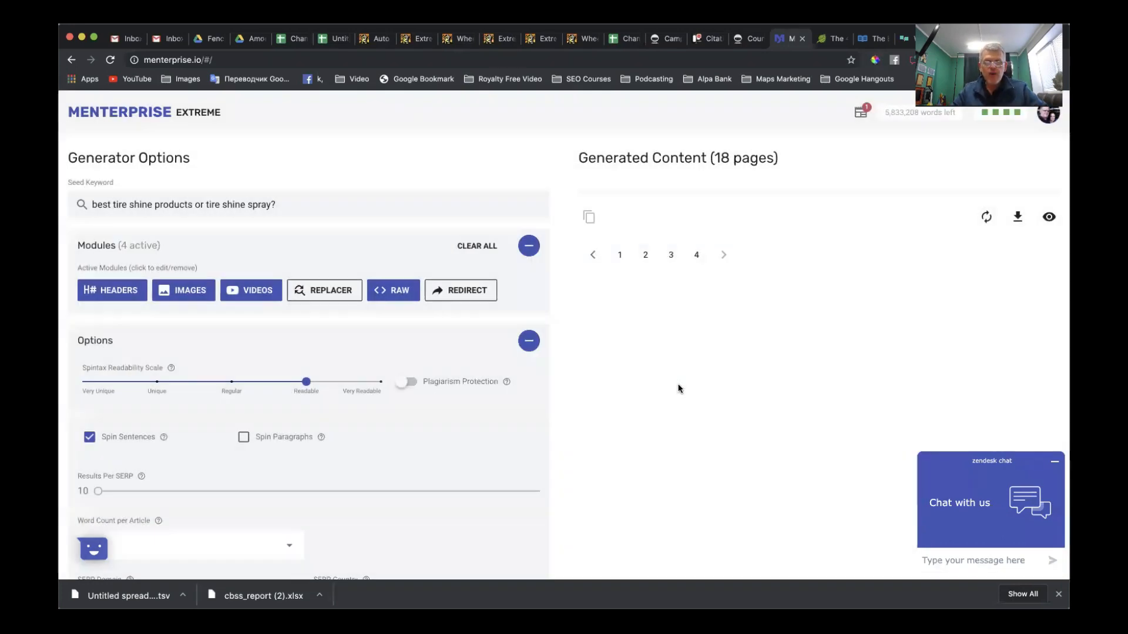
Step: Show the first page of generated articles and preview article 1 with its header and image
left_click(620, 256)
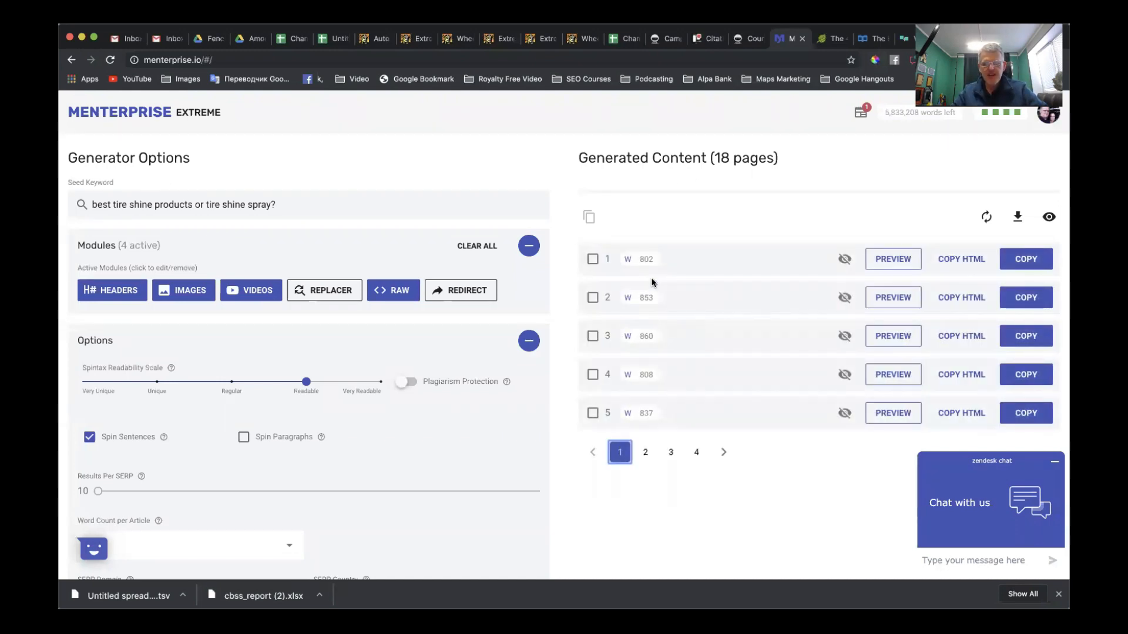
left_click(887, 260)
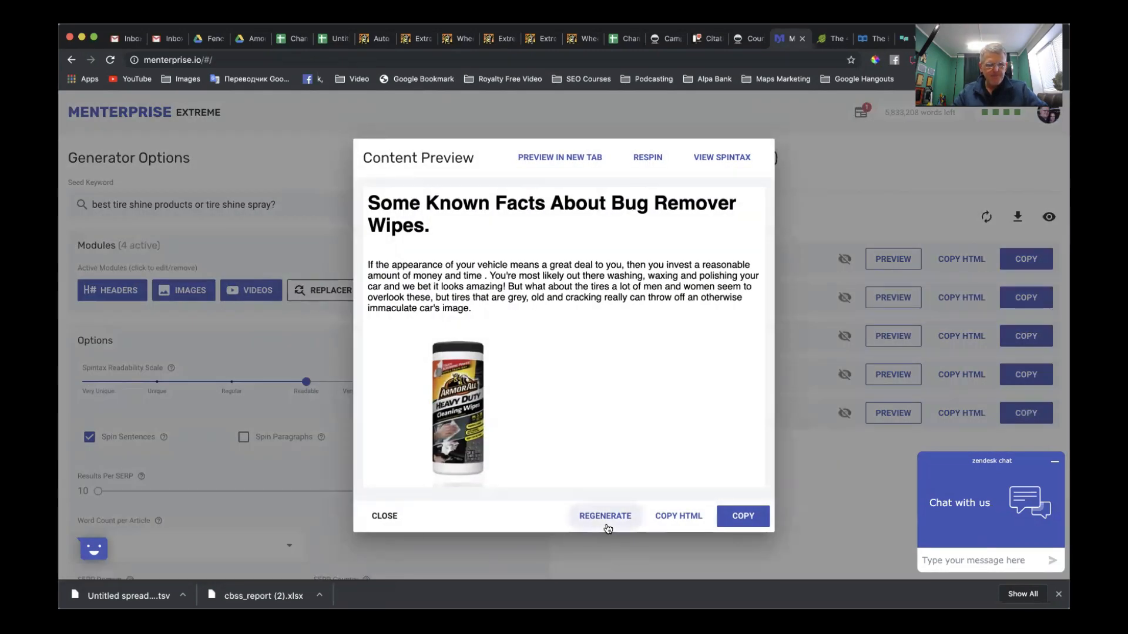
left_click(385, 517)
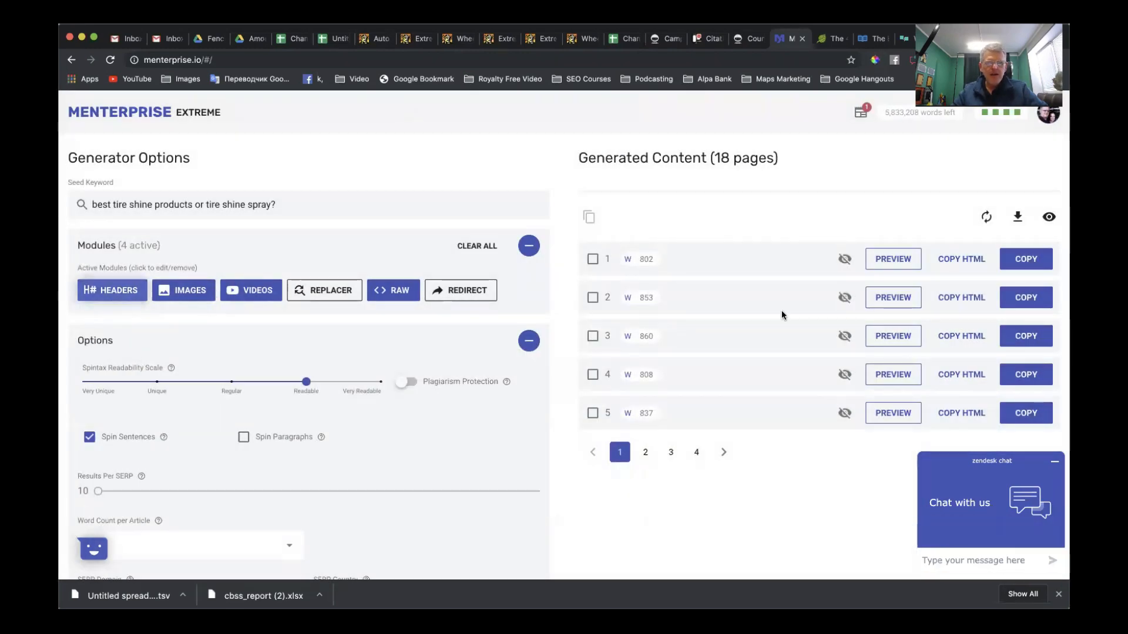
Step: Clear all active modules and regenerate the whole set of generated articles without them
left_click(475, 250)
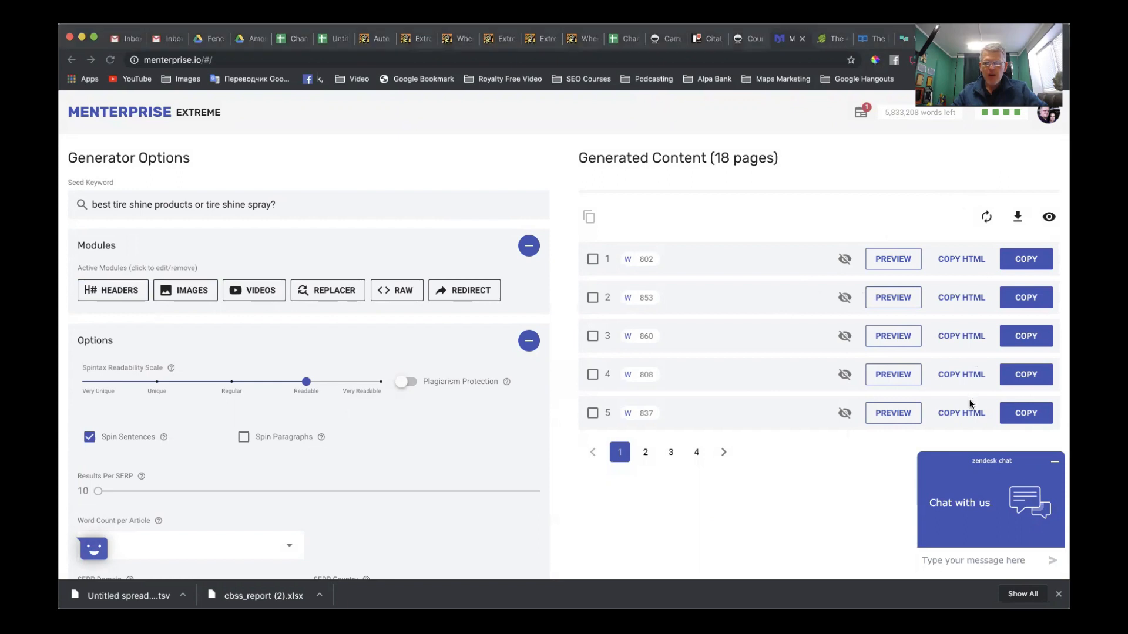
left_click(987, 223)
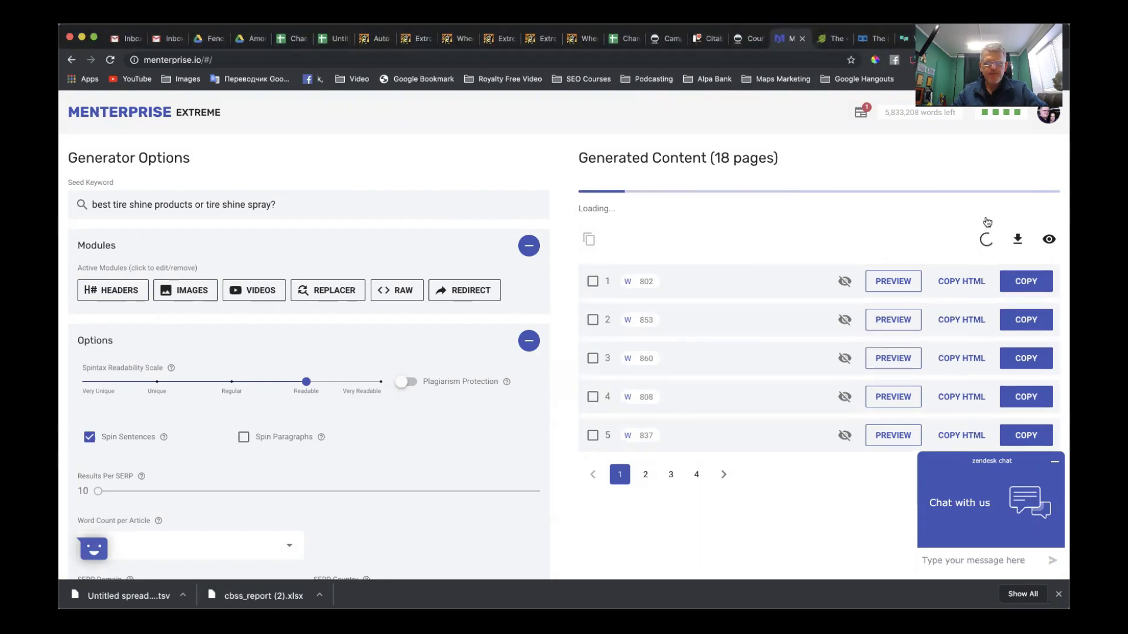
Step: Read through the preview of regenerated article 1 to check its plain text from beginning to end
left_click(912, 258)
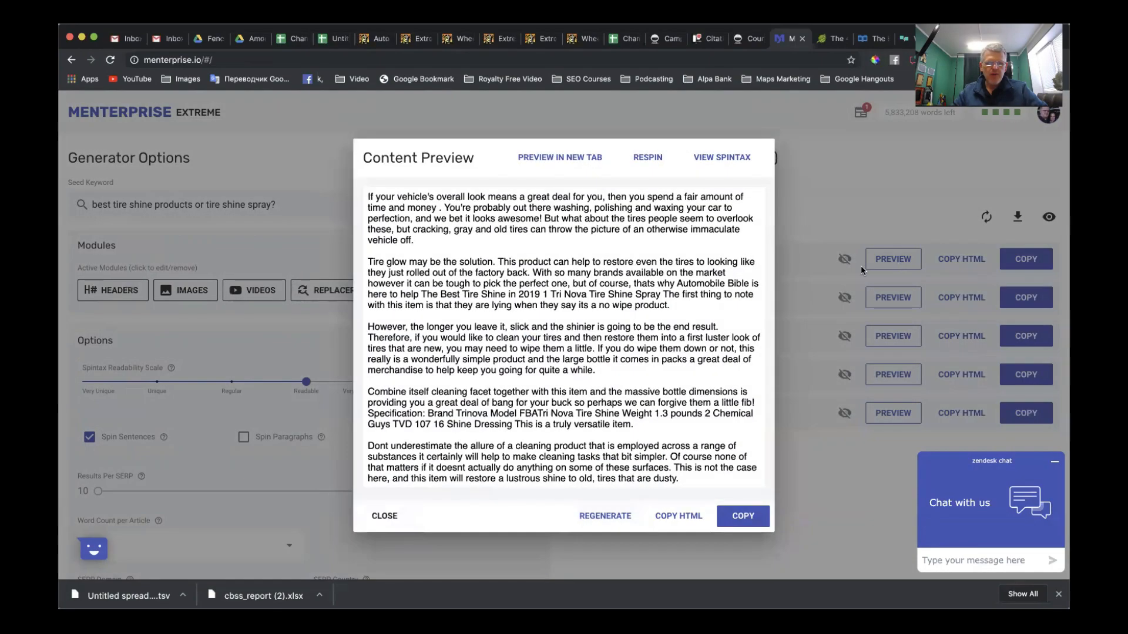
scroll(598, 402, "down", 3)
scroll(598, 401, "down", 5)
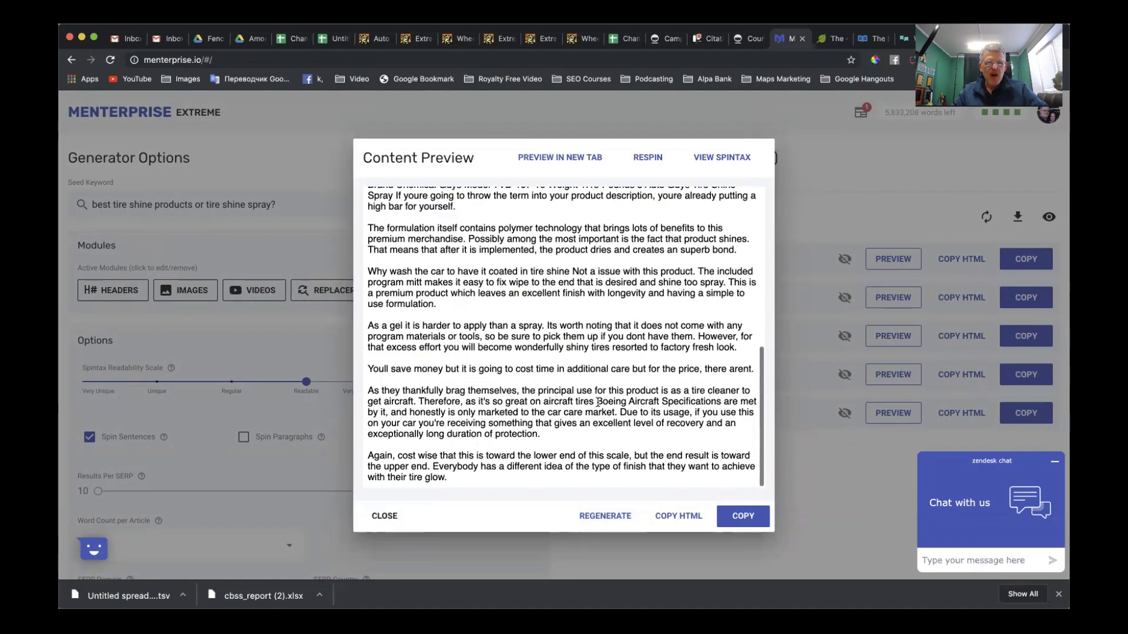
scroll(597, 402, "up", 10)
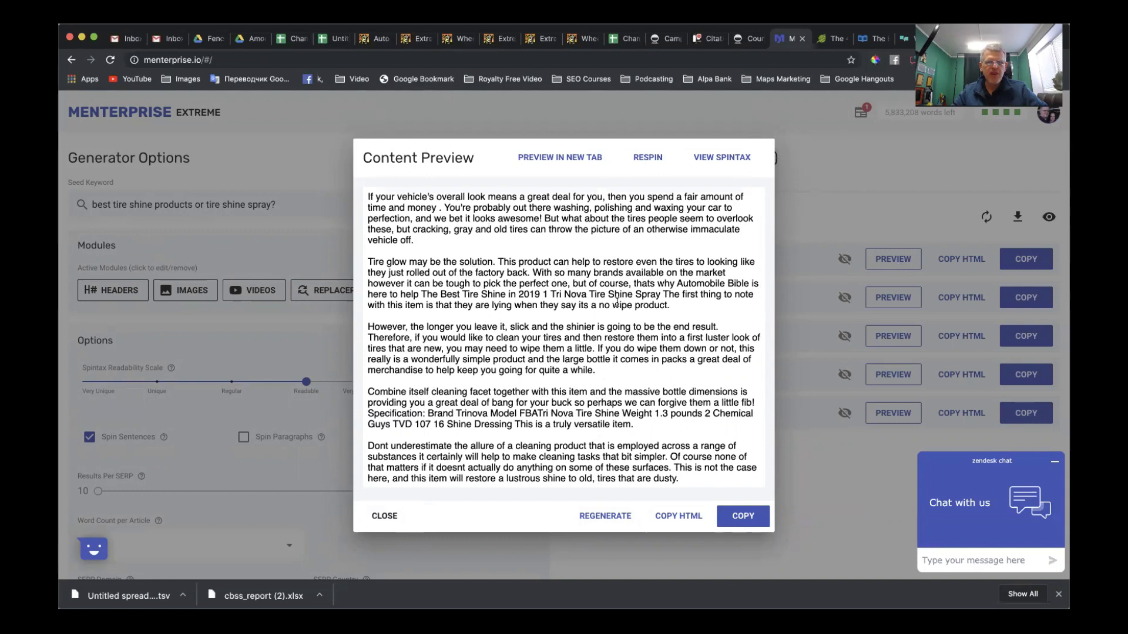
scroll(645, 301, "down", 5)
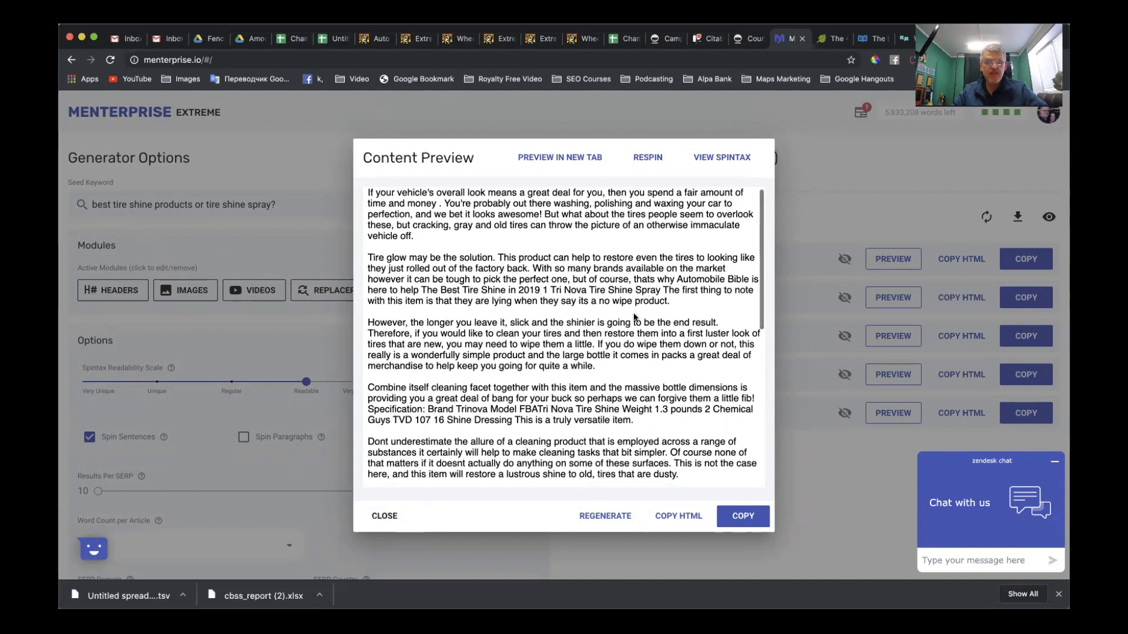
scroll(634, 312, "down", 5)
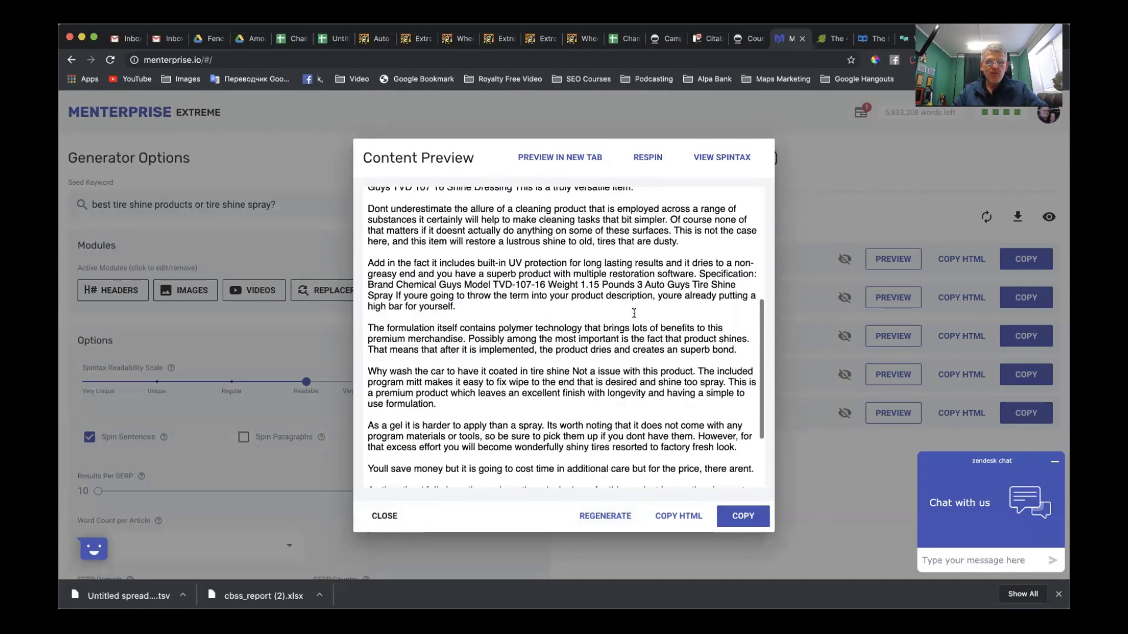
left_click(383, 514)
Step: Preview articles 2 and 3 one after the other and read through their text
left_click(887, 300)
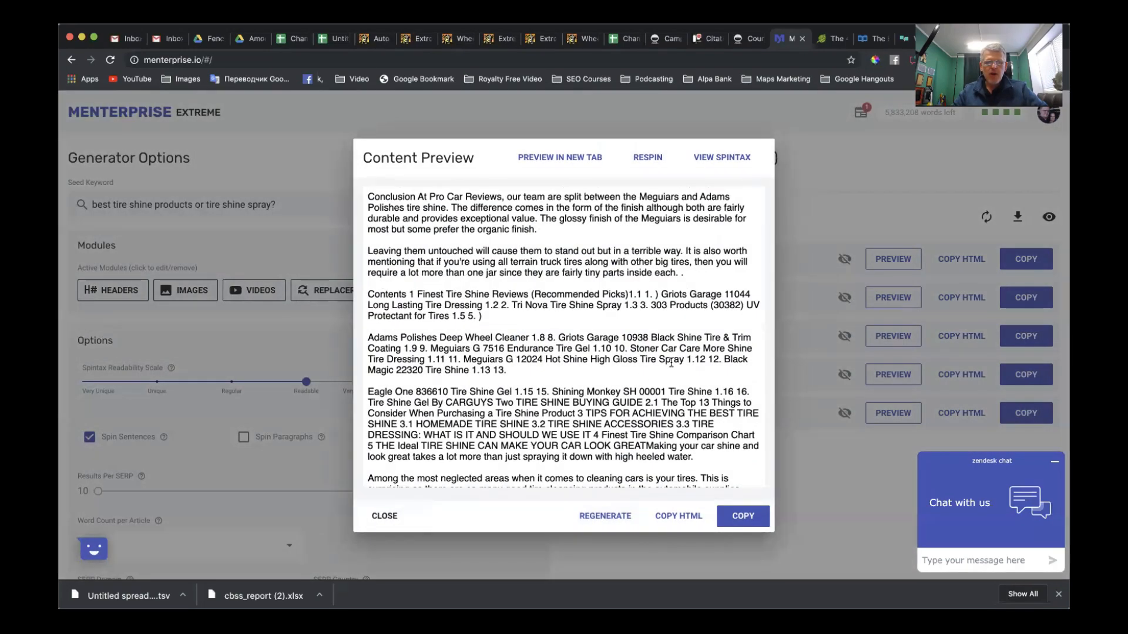
scroll(640, 376, "down", 10)
scroll(640, 376, "up", 10)
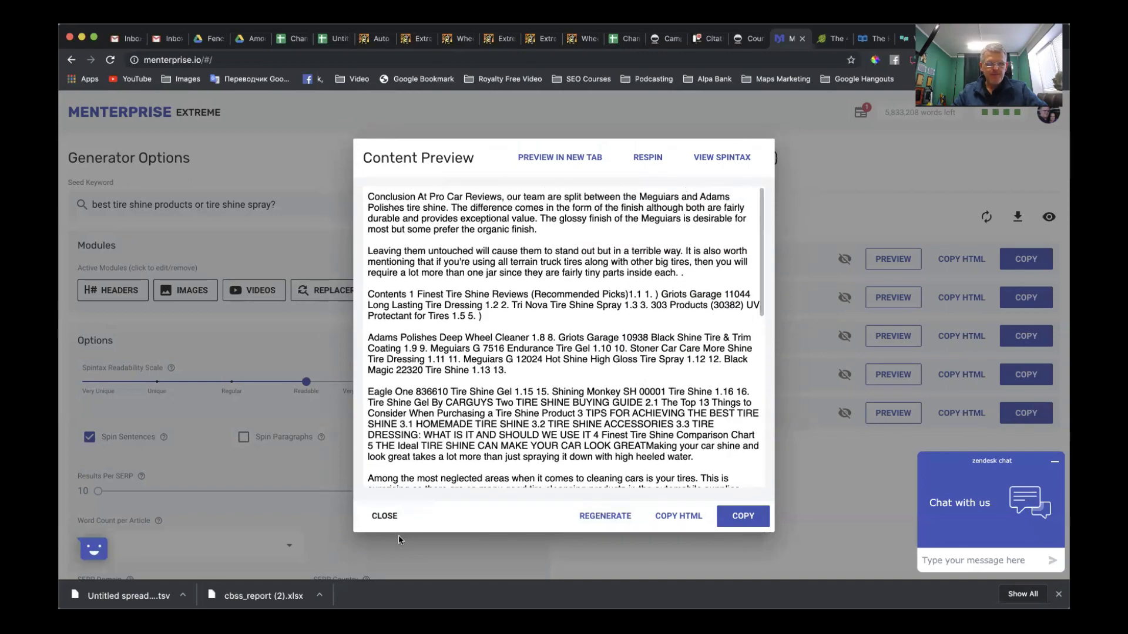
left_click(387, 517)
left_click(889, 340)
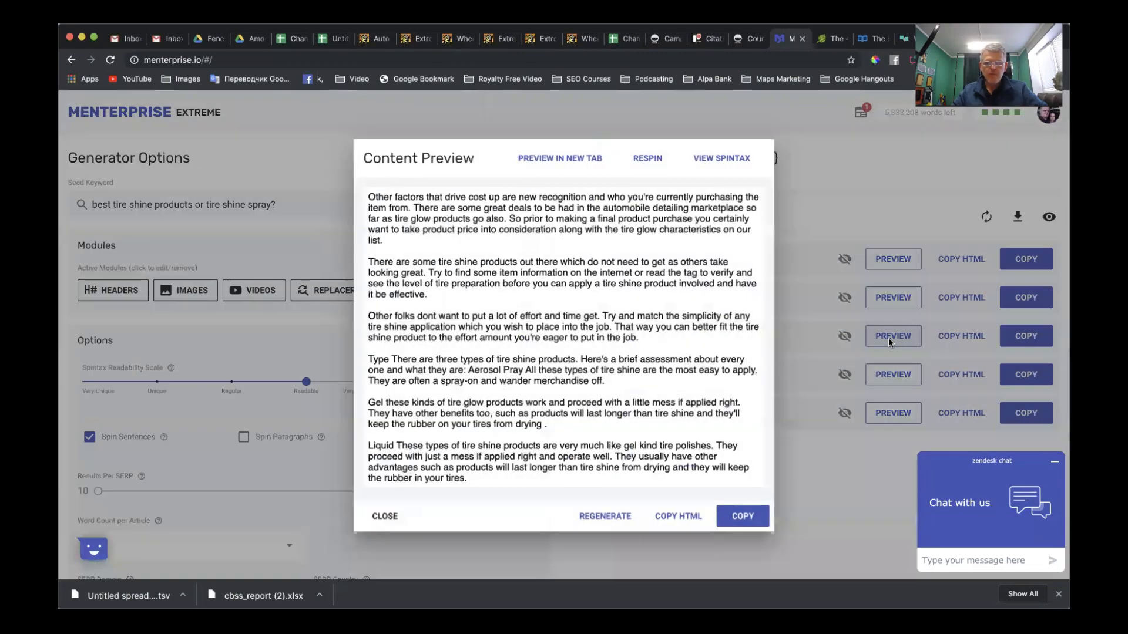
scroll(640, 415, "down", 10)
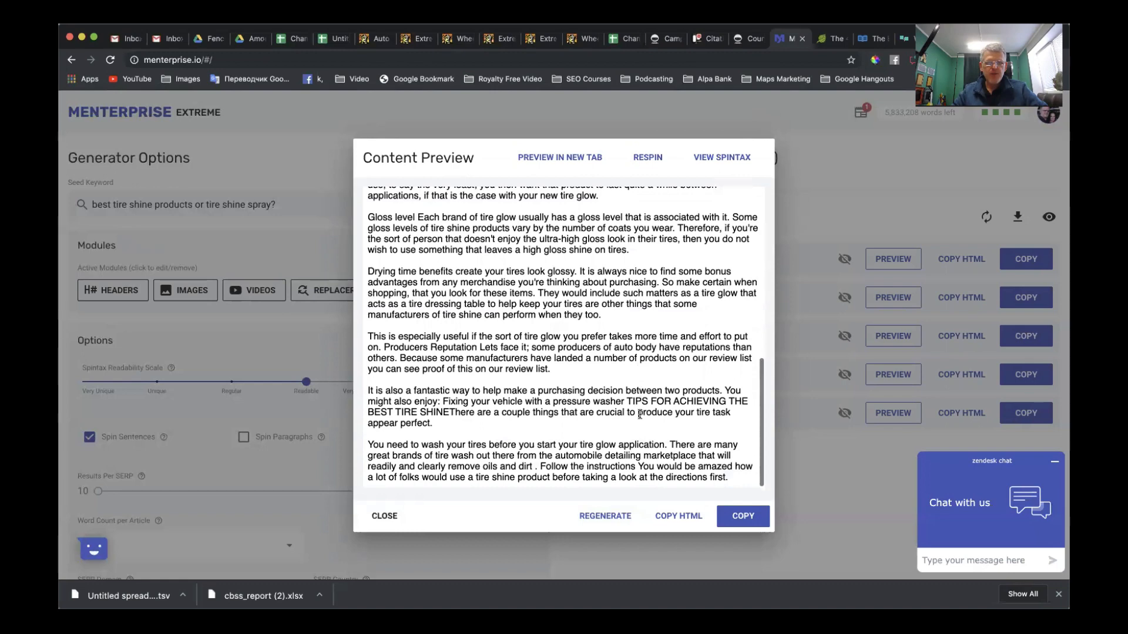
scroll(550, 437, "up", 1)
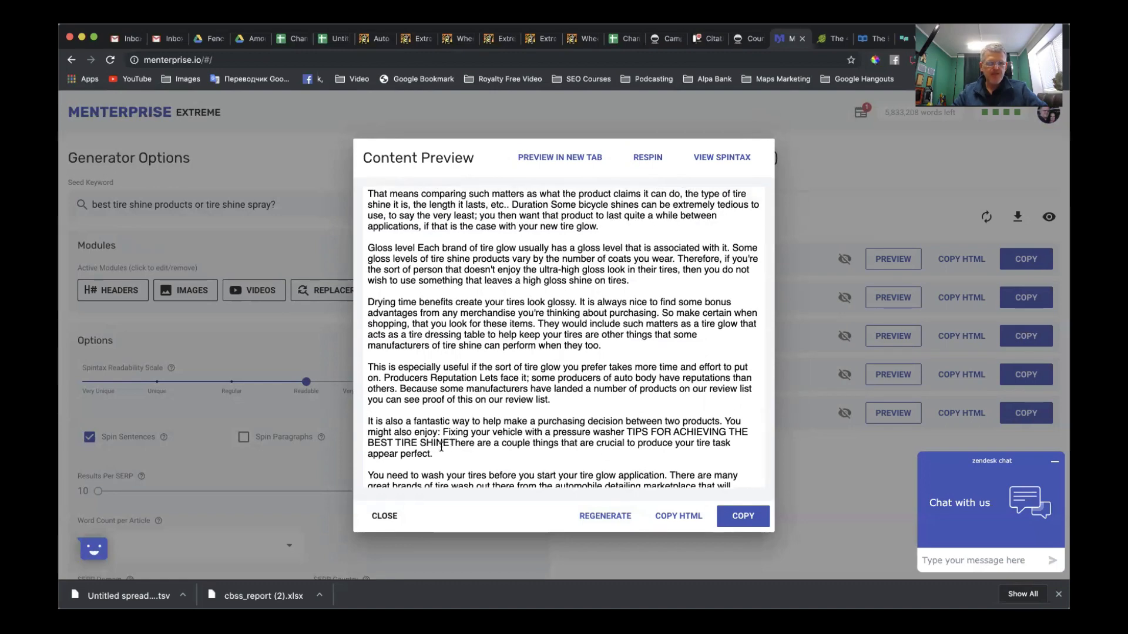
scroll(458, 397, "up", 8)
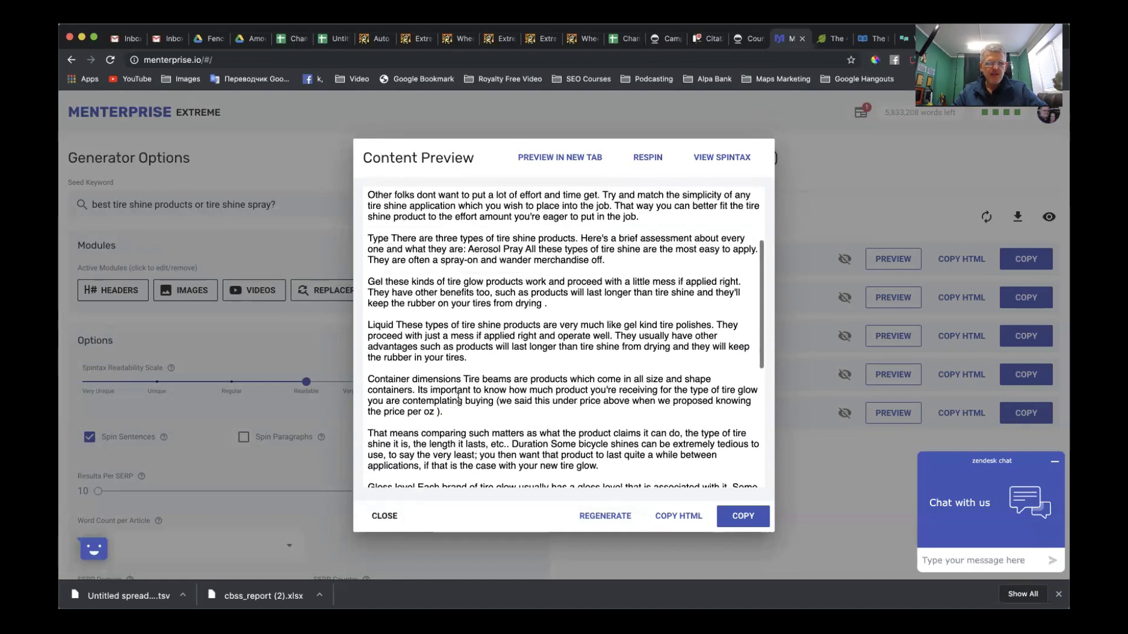
left_click(389, 516)
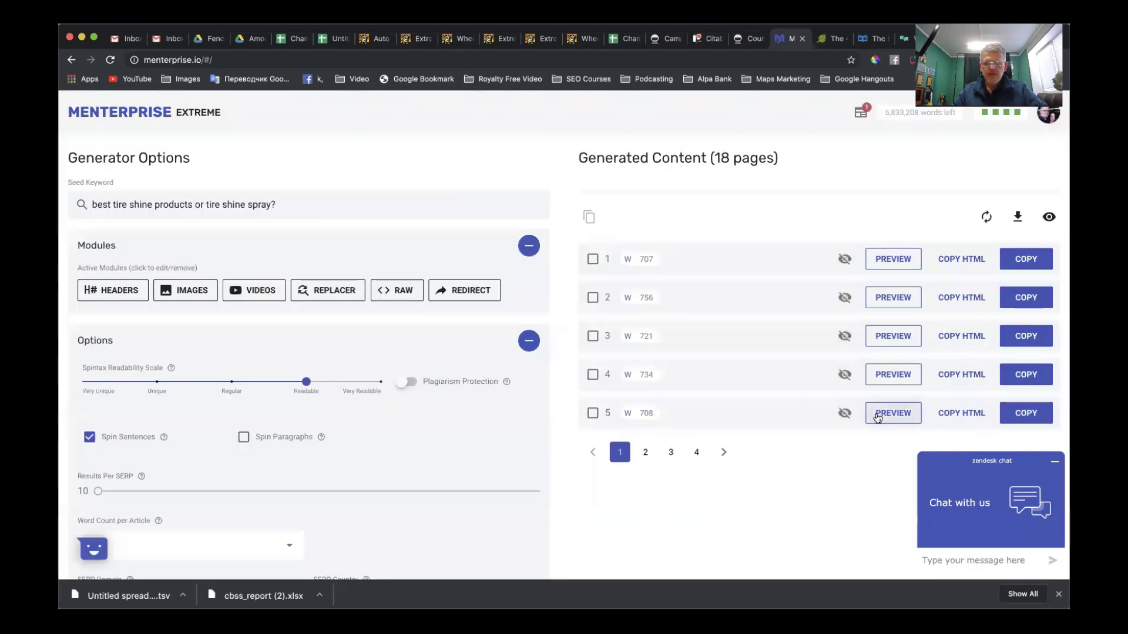
Step: Preview article 5 and read its text through to the end
left_click(875, 413)
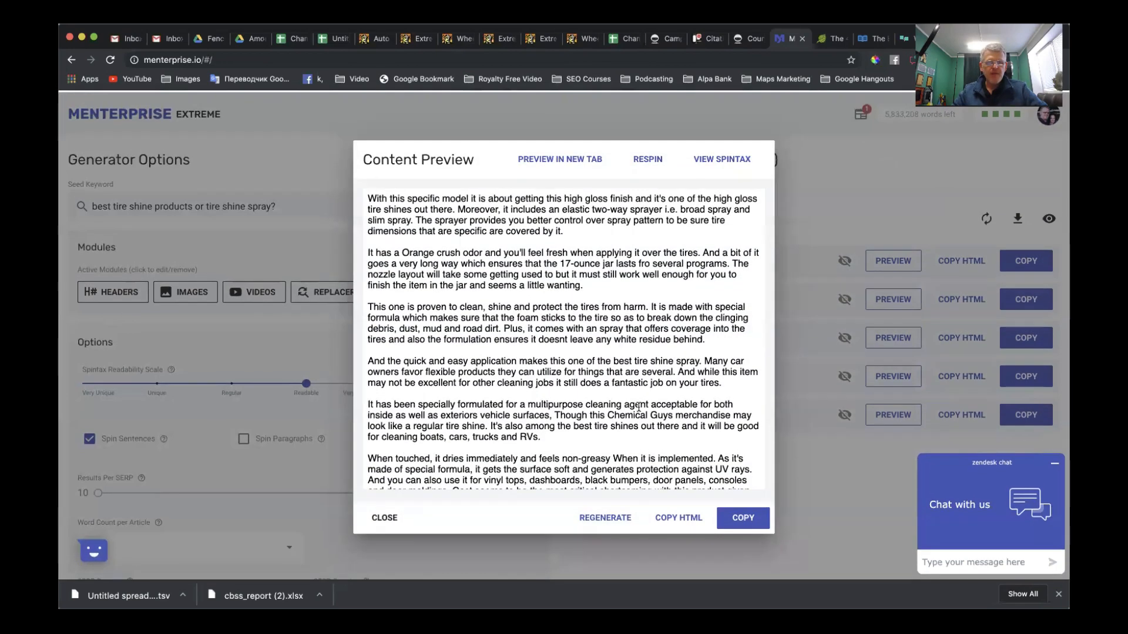
scroll(639, 407, "down", 2)
scroll(638, 406, "down", 10)
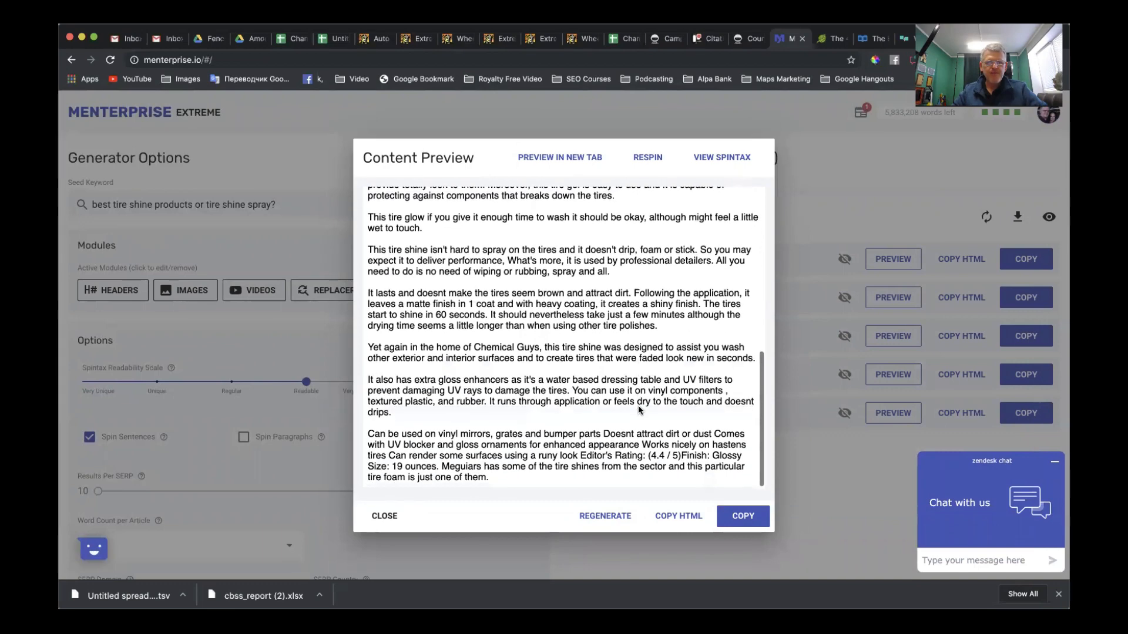
left_click(385, 516)
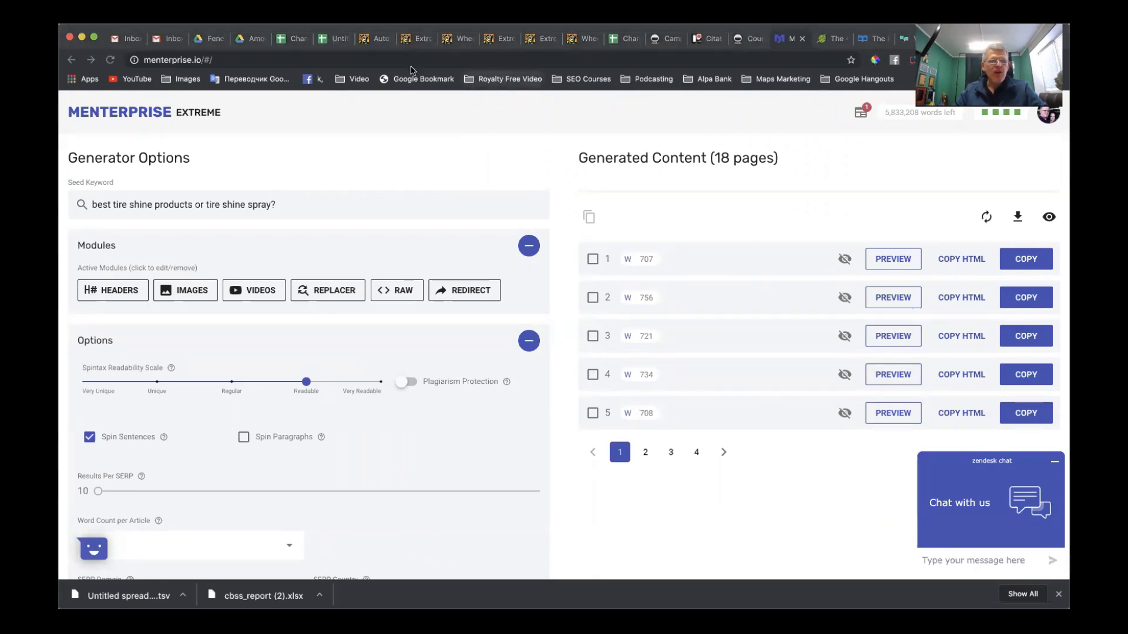
Step: Switch to the Armor All links spreadsheet and copy the keyword cell "tire shine, tire shine spray" in B22
left_click(334, 38)
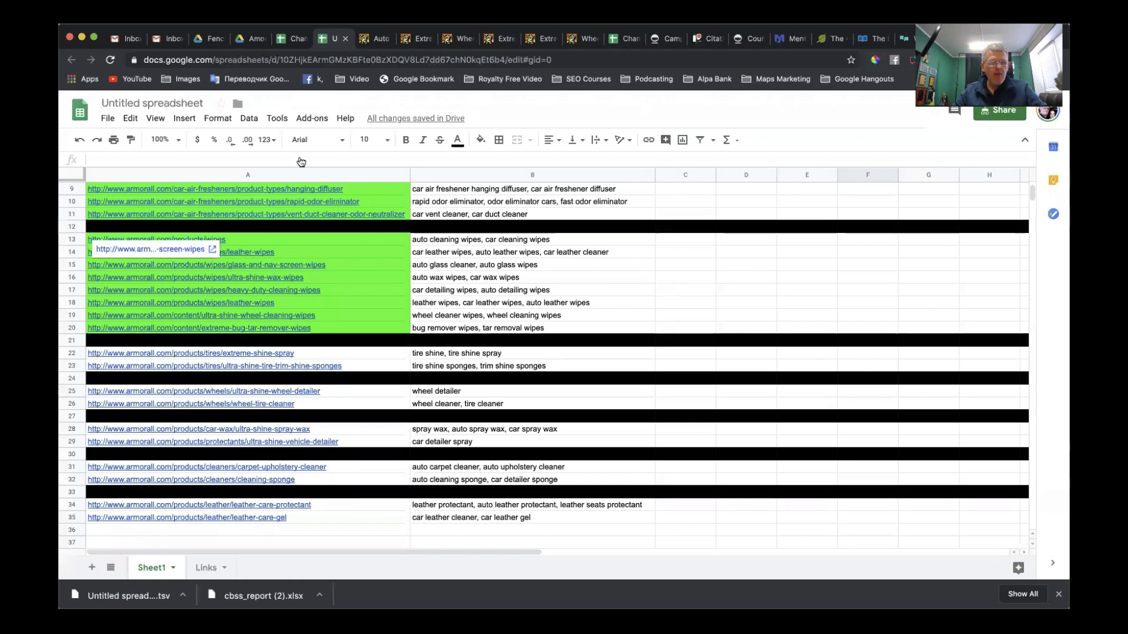
left_click(467, 356)
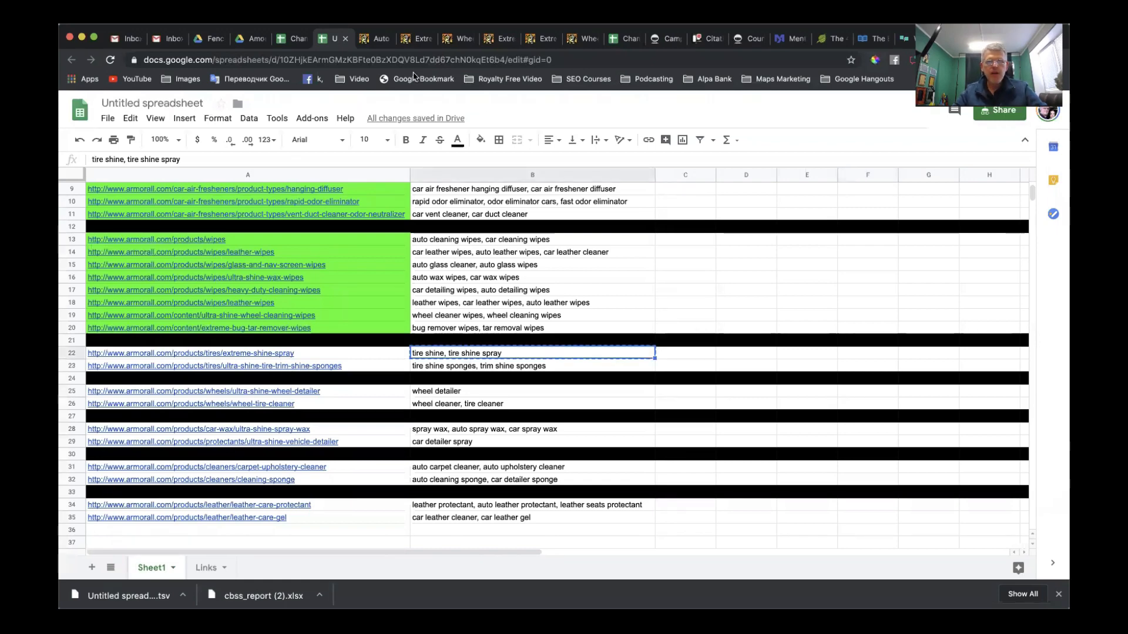
Step: Switch to Menterprise and set the Headers module keywords to "tire shine" and "tire shine spray" on separate lines
left_click(790, 39)
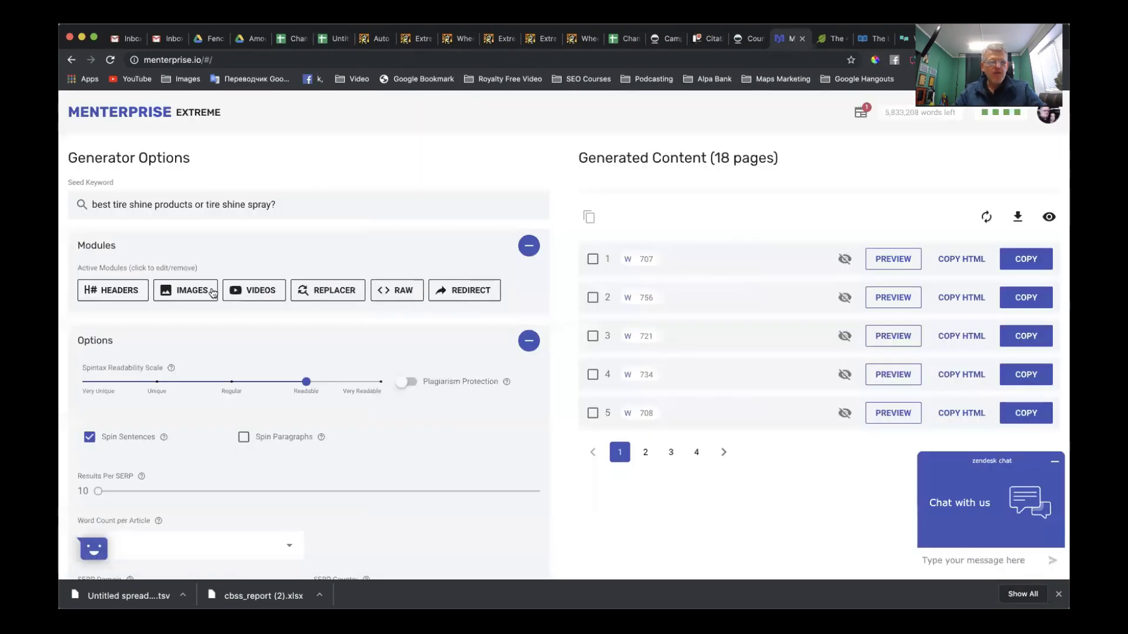
left_click(102, 290)
type("tire shine, tire shine spray")
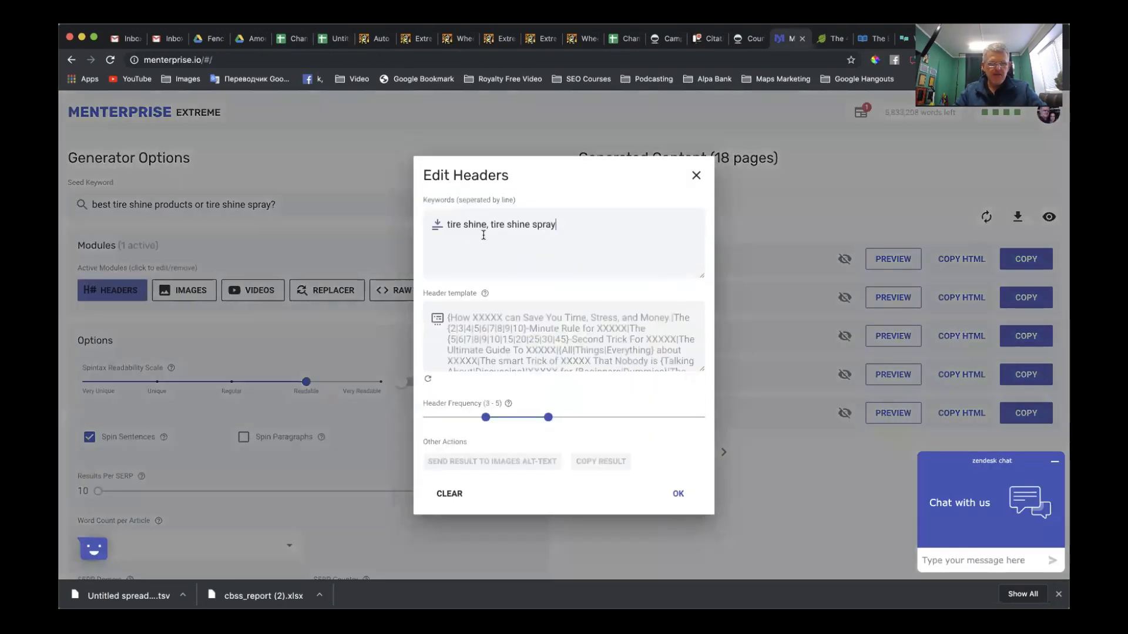
left_click(491, 223)
key("BackSpace")
key("BackSpace")
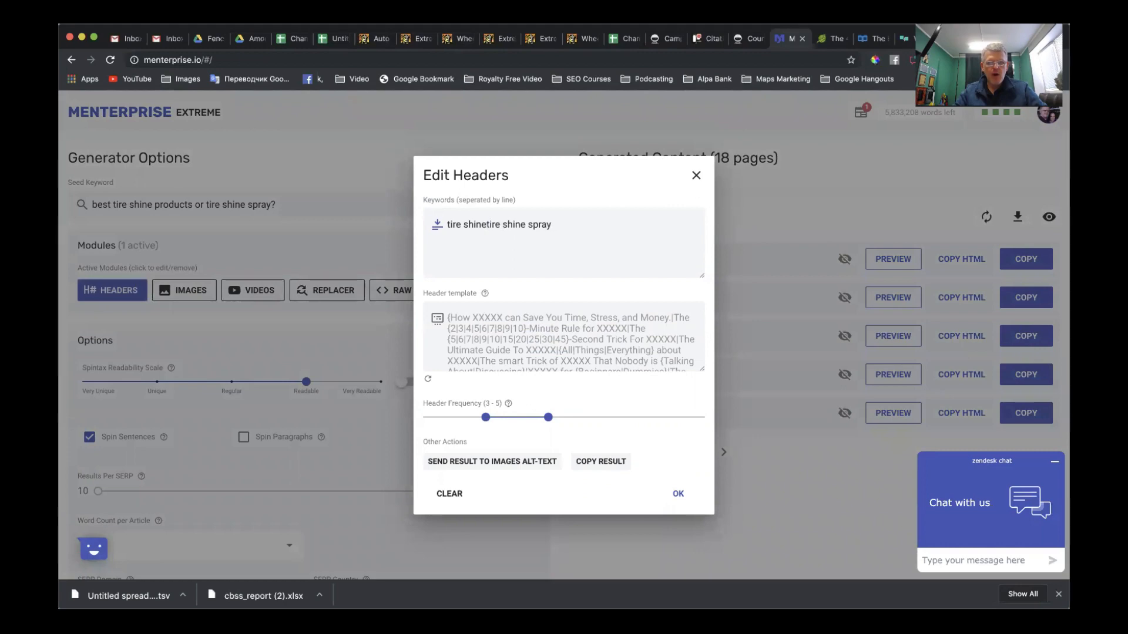
key("Return")
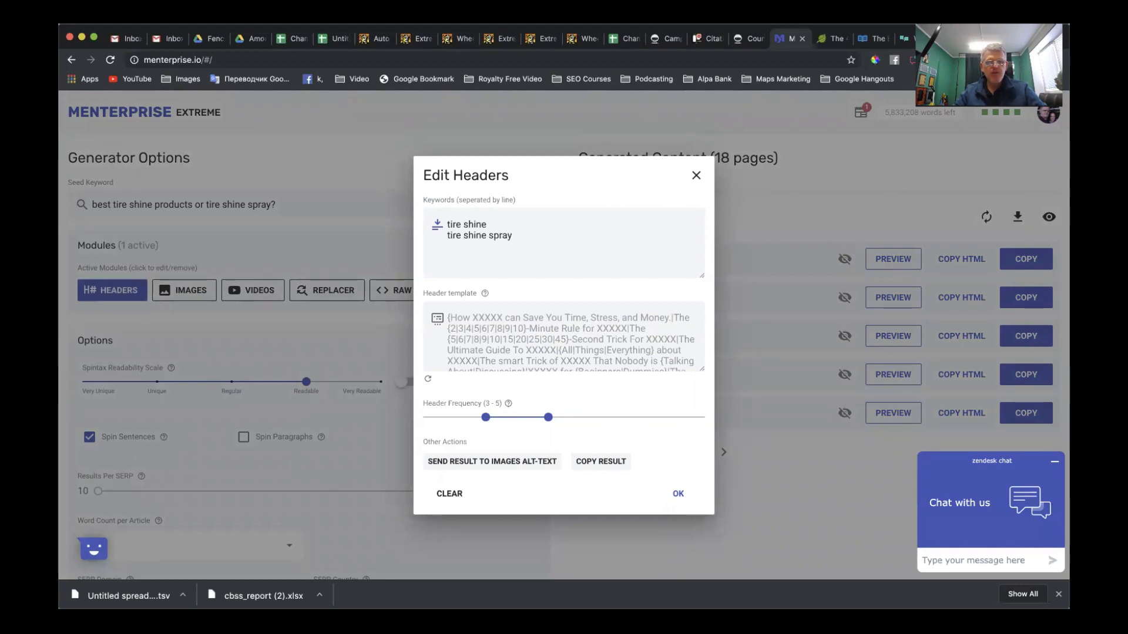
left_click(679, 494)
Step: Switch to the Money Robot campaign manager, start a new campaign and replace its default name with "Armor All,"
left_click(664, 38)
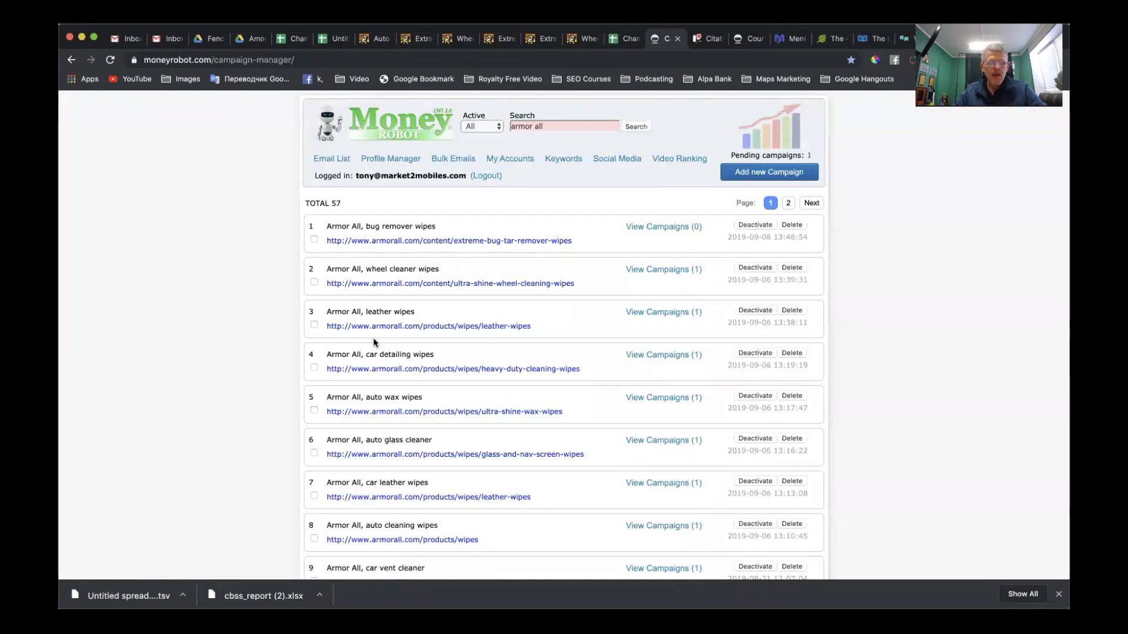
left_click(771, 172)
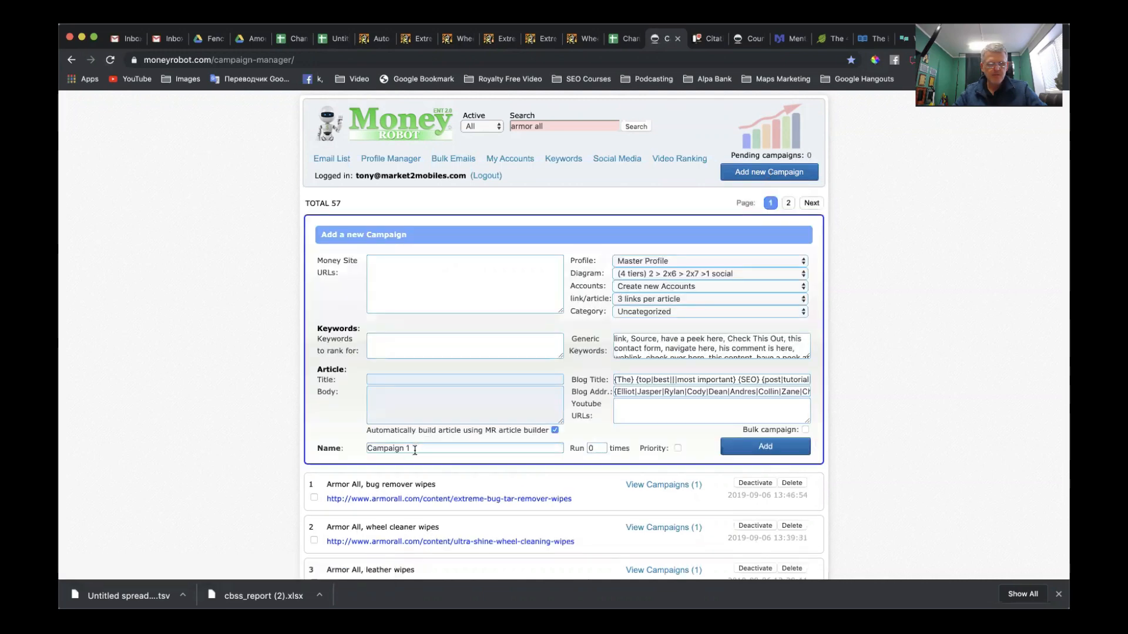
triple_click(415, 451)
key("BackSpace")
type("Ar")
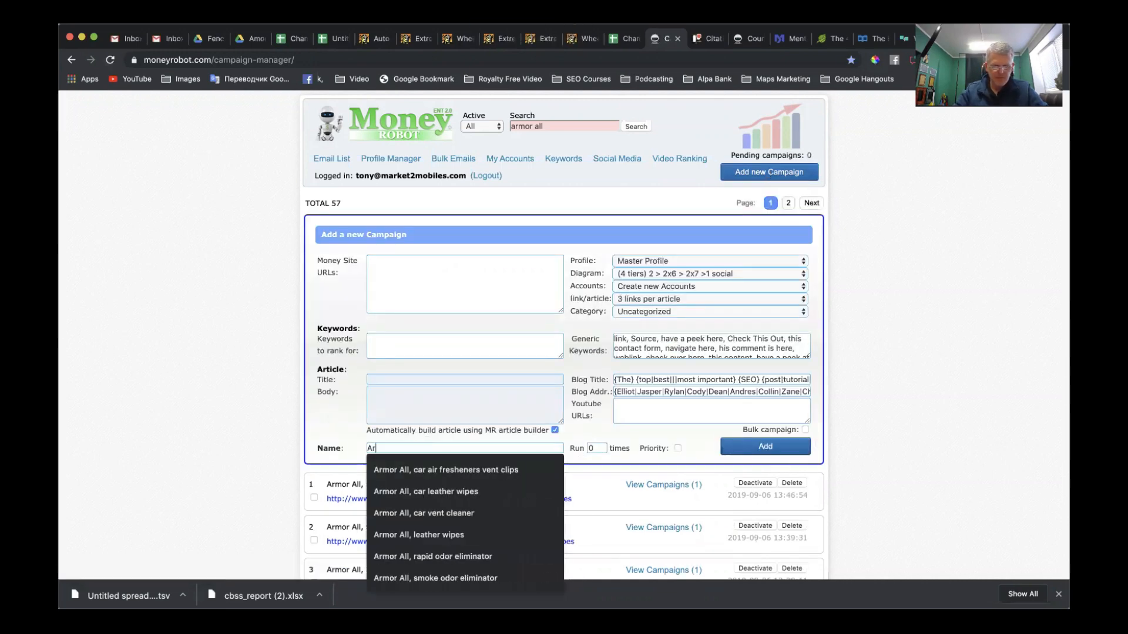
type("mor All")
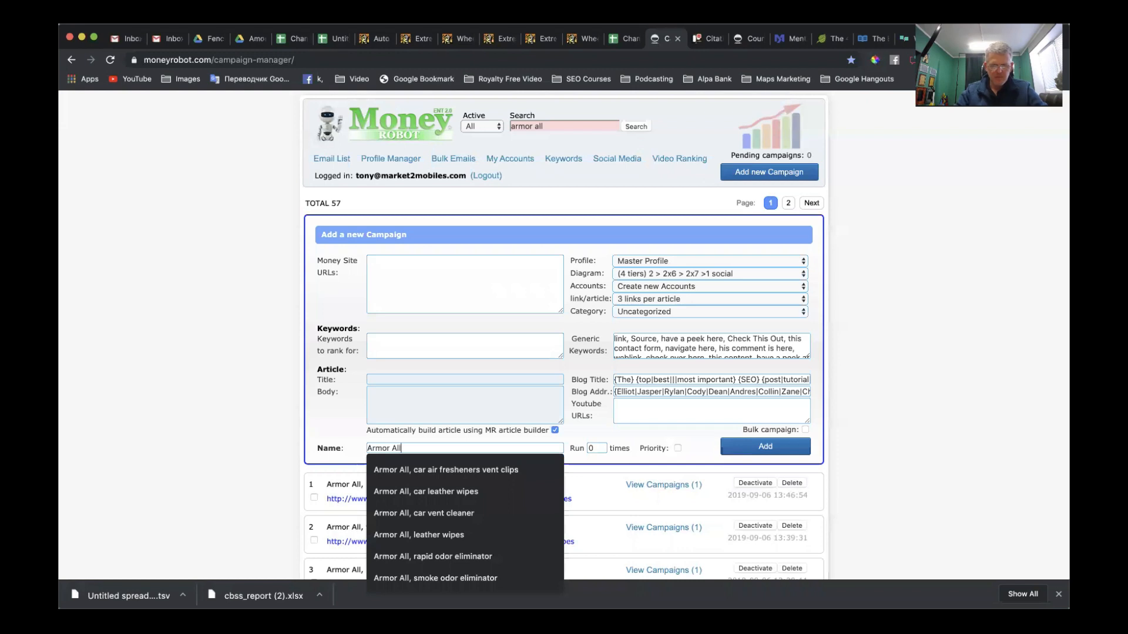
type(",")
Step: Enter "tire shine, tire shine spray" as the keywords to rank for and append "tire shine" to the campaign name
left_click(399, 343)
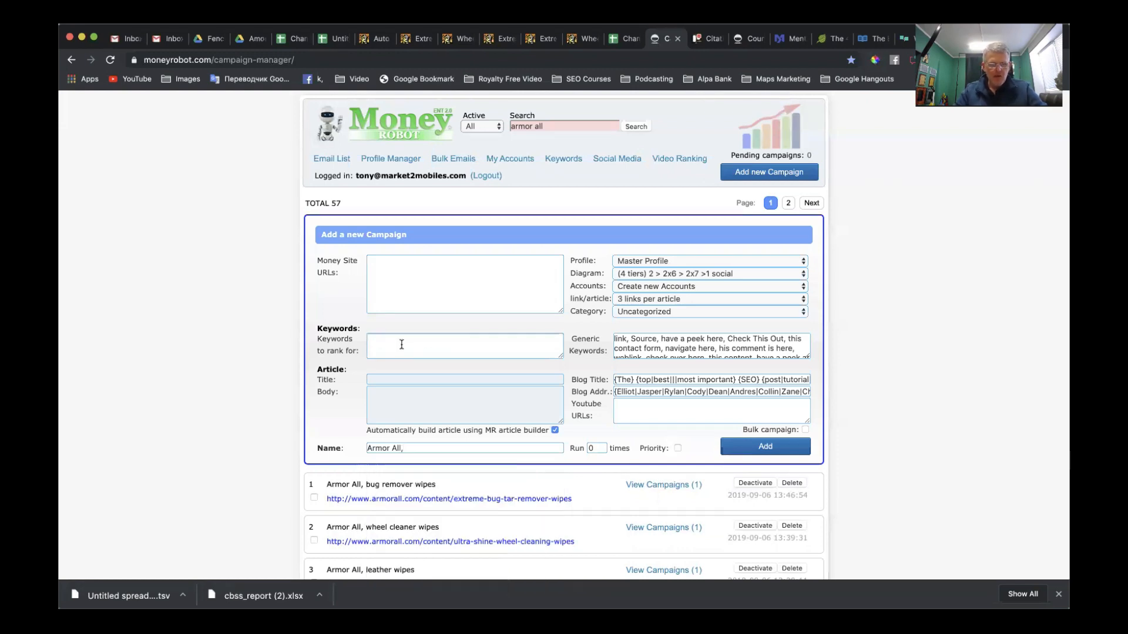
type("tire shine, tire shine spray")
left_click_drag(402, 339, 314, 319)
key("ctrl+c")
left_click(417, 445)
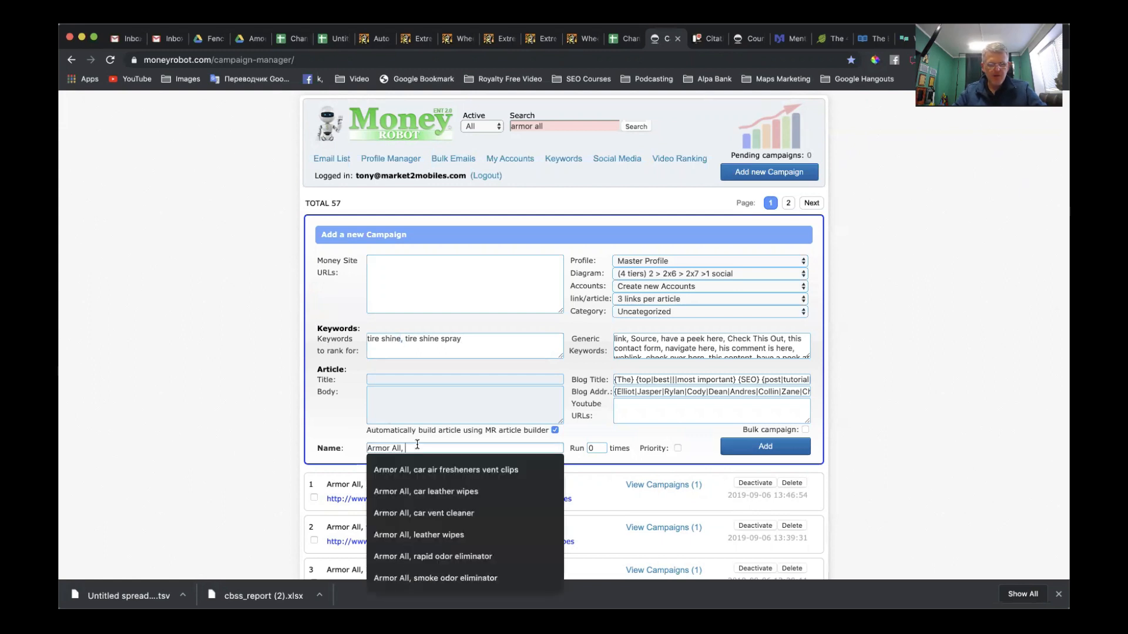
key("ctrl+v")
Step: Set the campaign to run 1 time with the diagram "Quickie 1 2 6 12 + social"
left_click(589, 450)
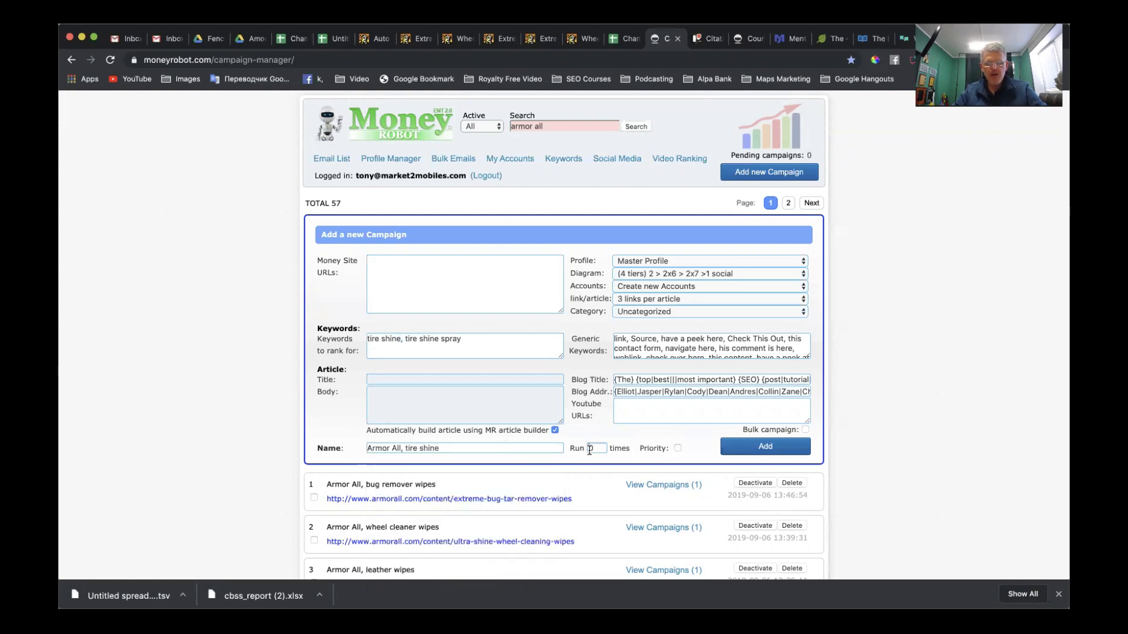
left_click(602, 445)
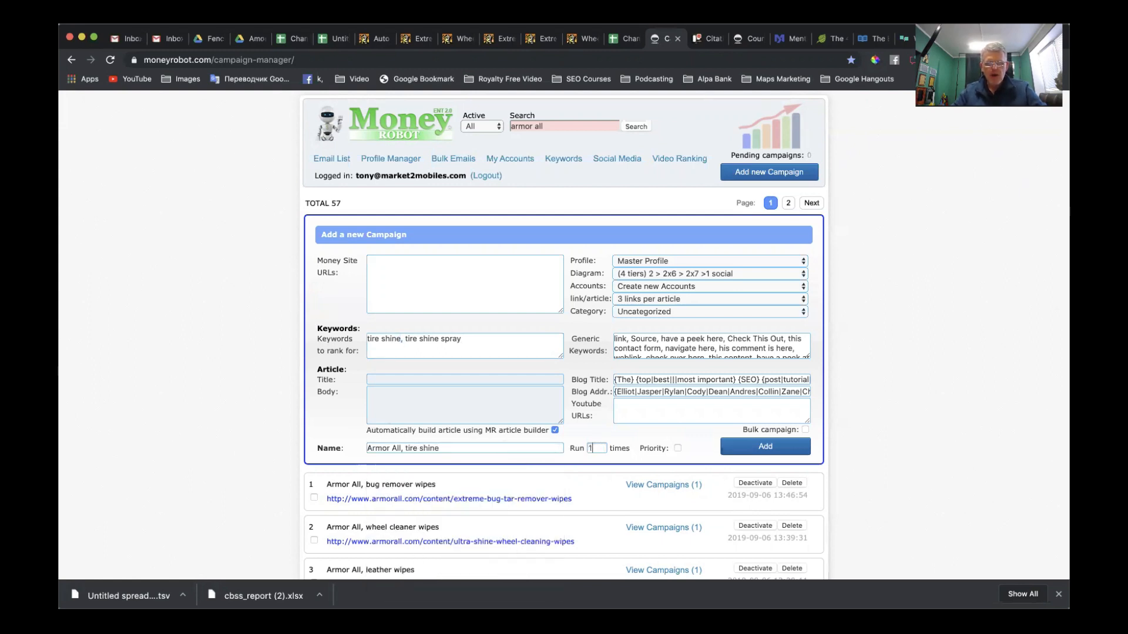
left_click(638, 273)
scroll(649, 338, "down", 5)
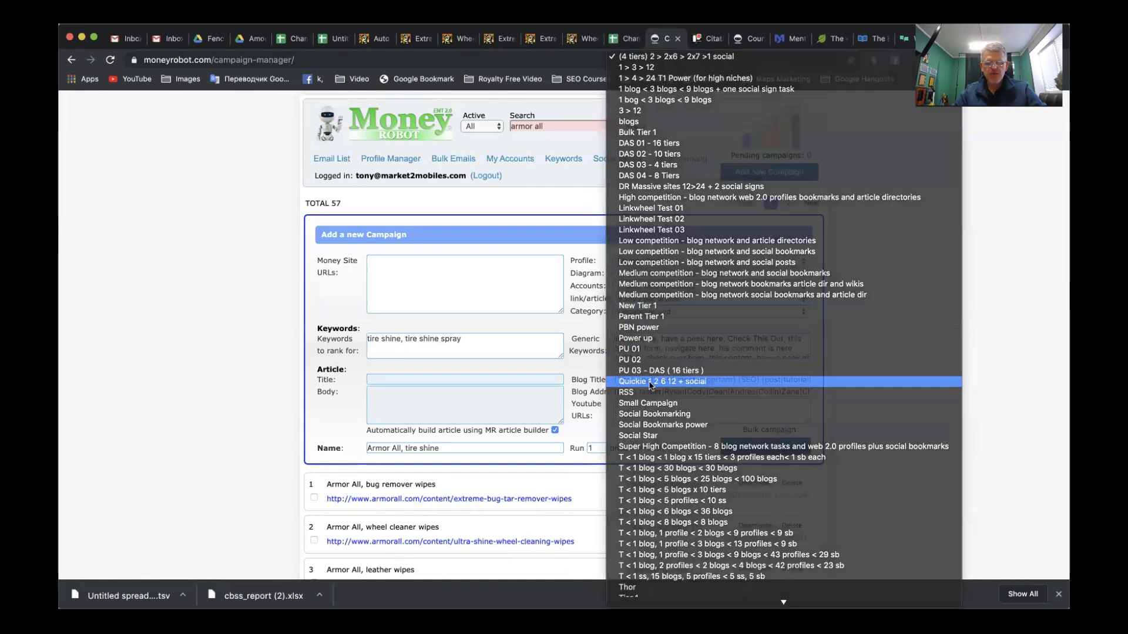
left_click(650, 382)
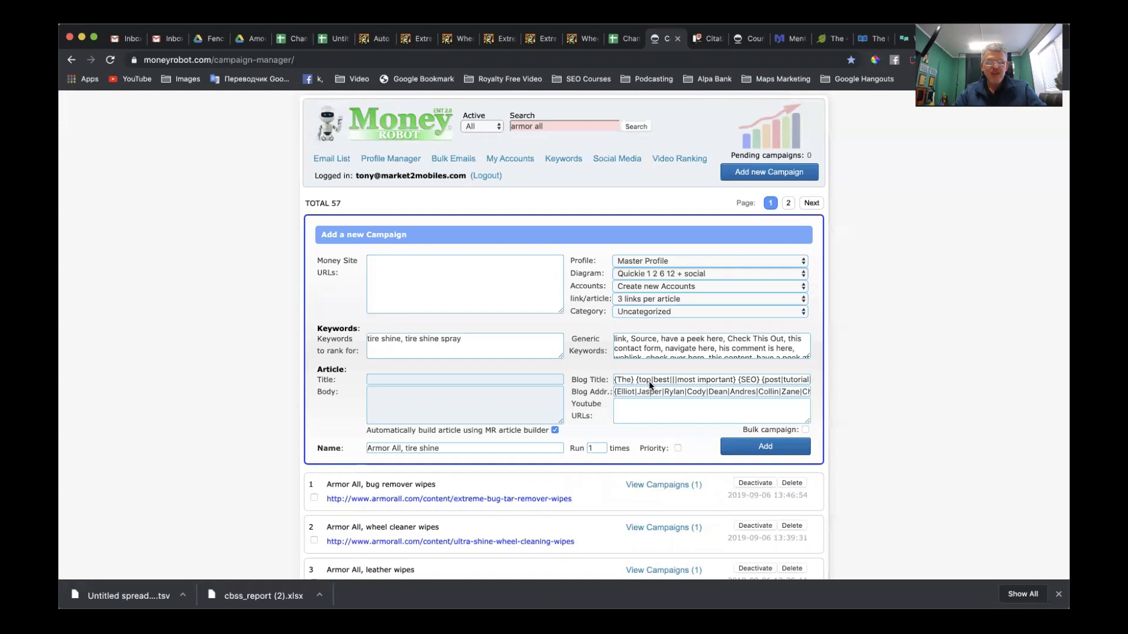
Step: Set the campaign to use already existing accounts and assign it the category "01 Auto Accessories"
left_click(649, 286)
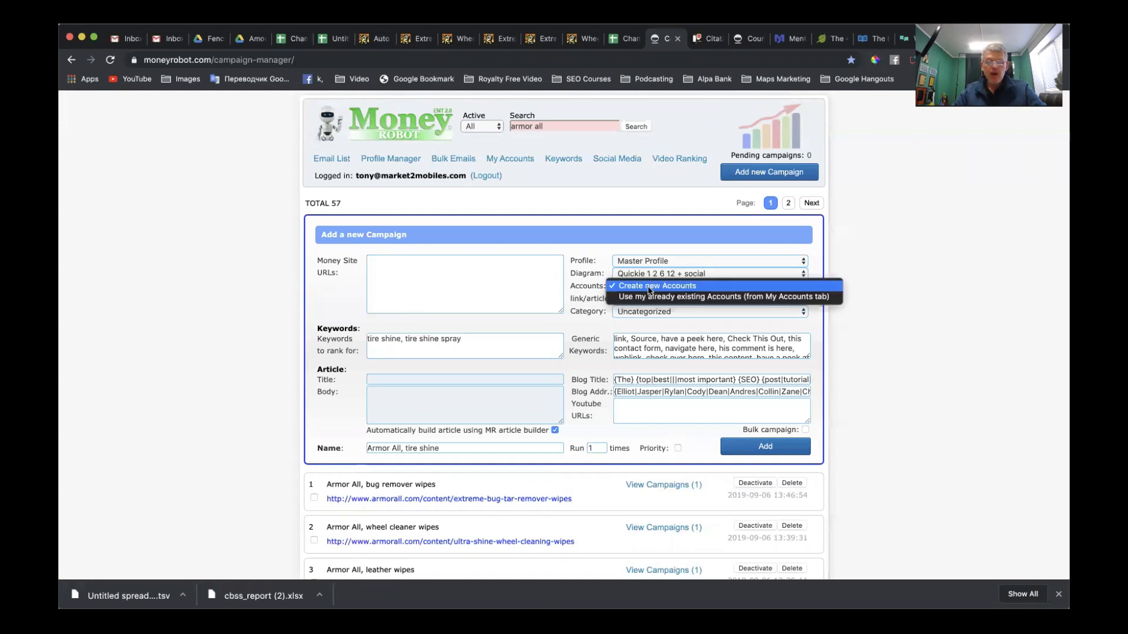
left_click(649, 296)
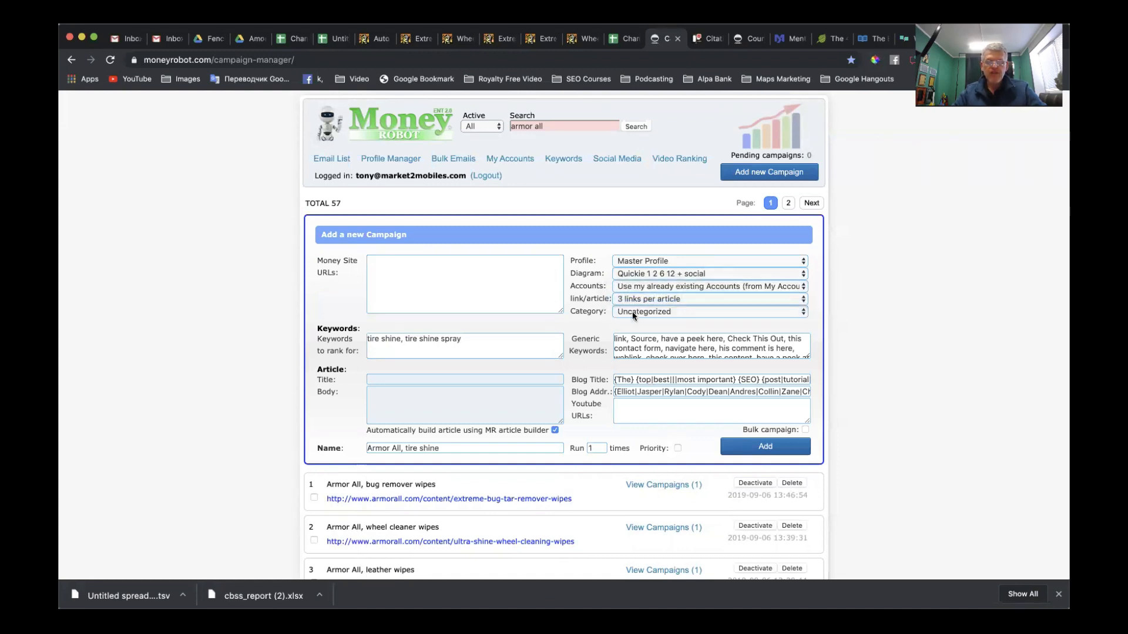
left_click(632, 311)
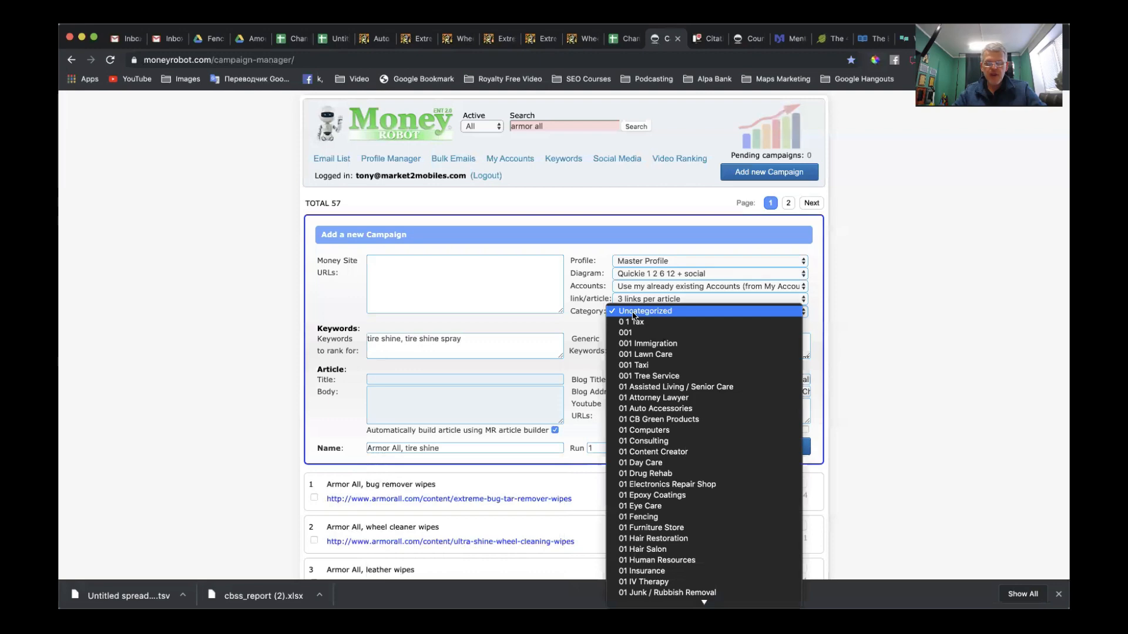
left_click(652, 408)
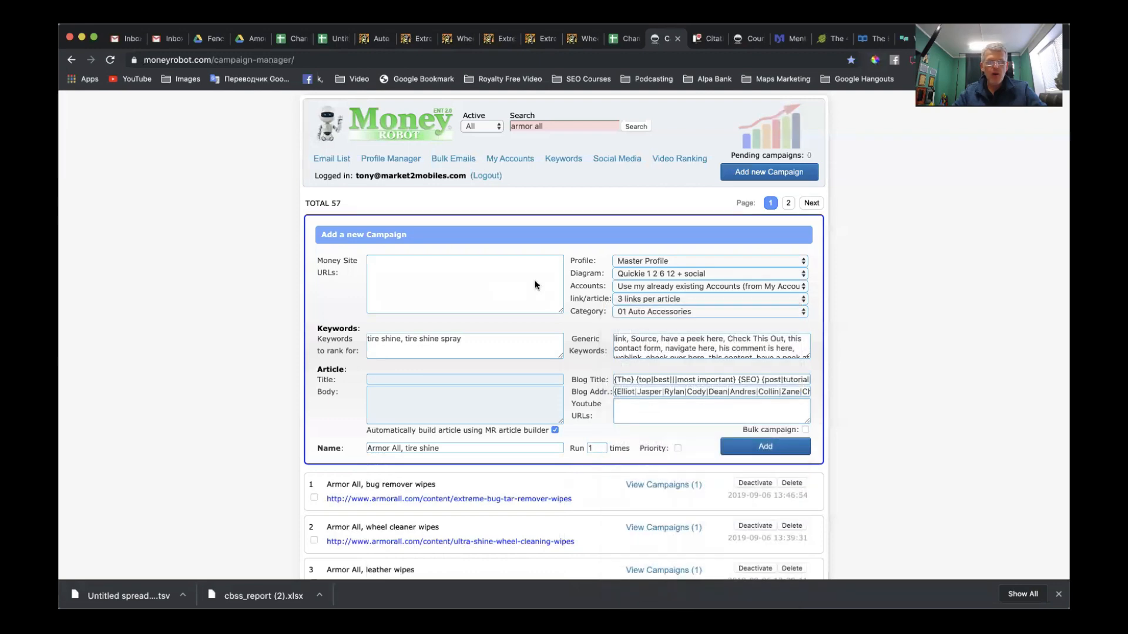
Step: Copy the extreme-shine-spray link from cell A22 of the spreadsheet into the Money Robot campaign's Money Site URLs
left_click(331, 38)
left_click(223, 354)
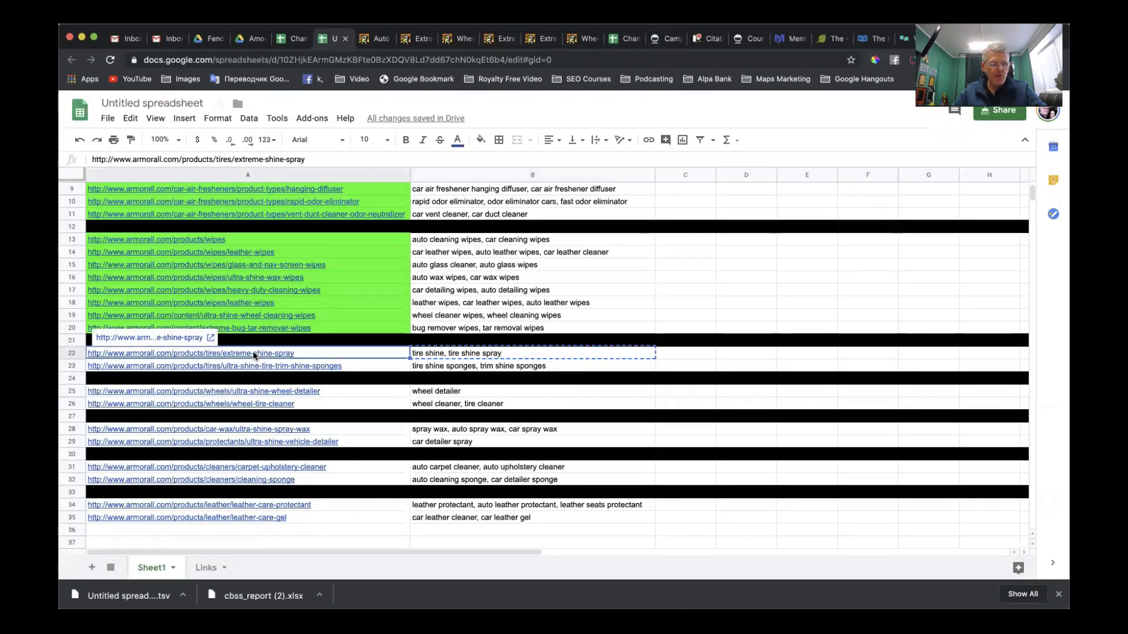
key("ctrl+c")
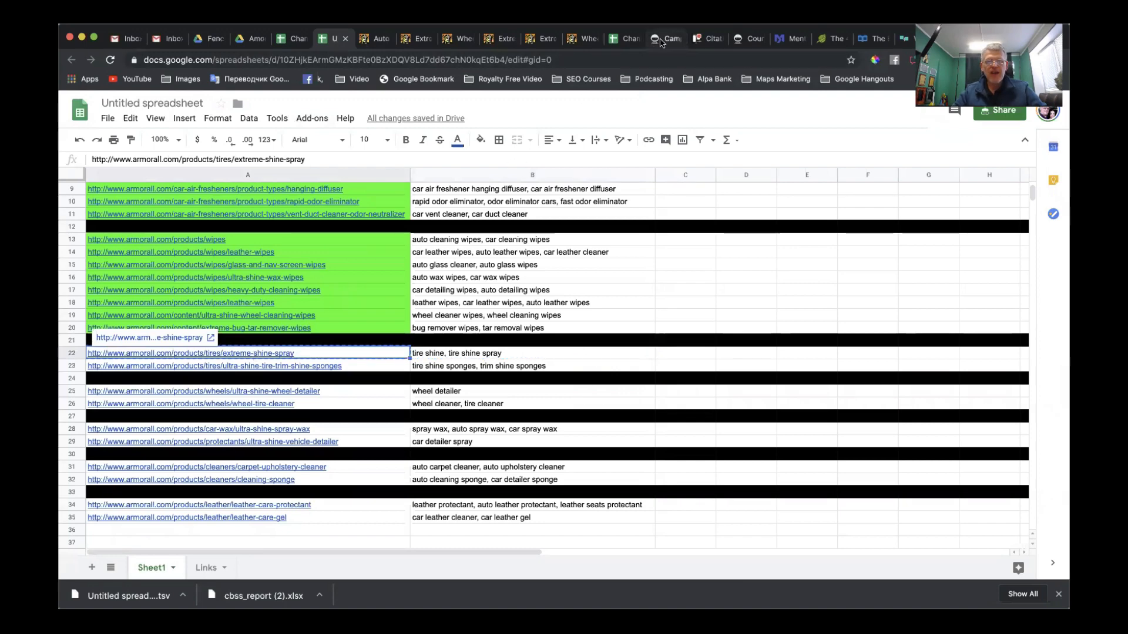
left_click(654, 41)
key("ctrl+v")
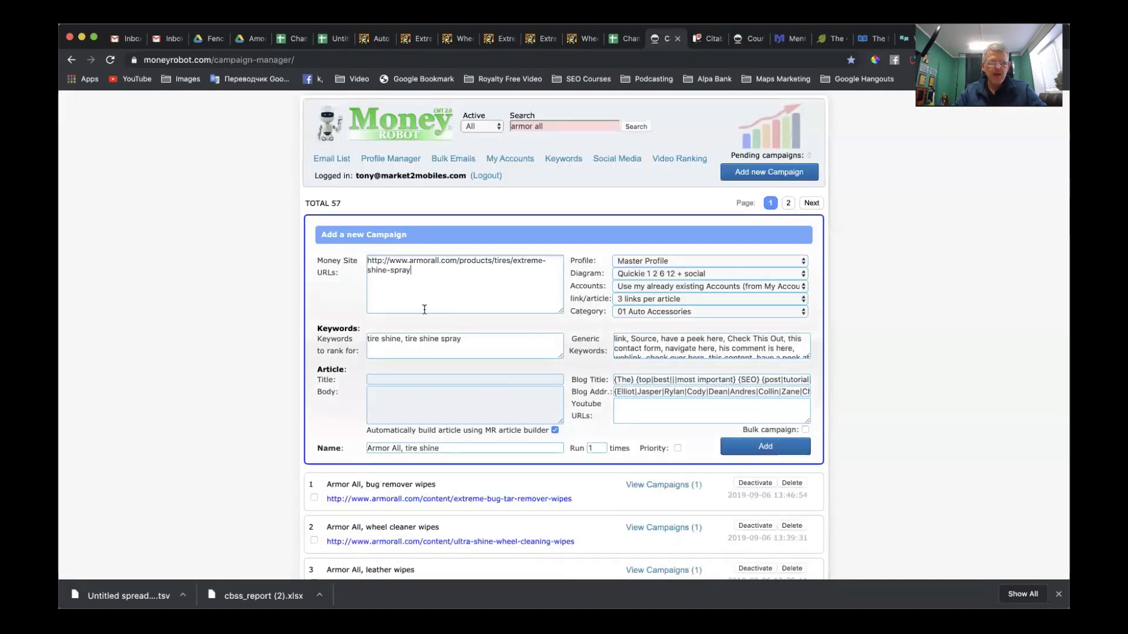
Step: Disable automatic article building and use the header spintax result copied from Menterprise's Headers module as the campaign's article title
left_click(555, 430)
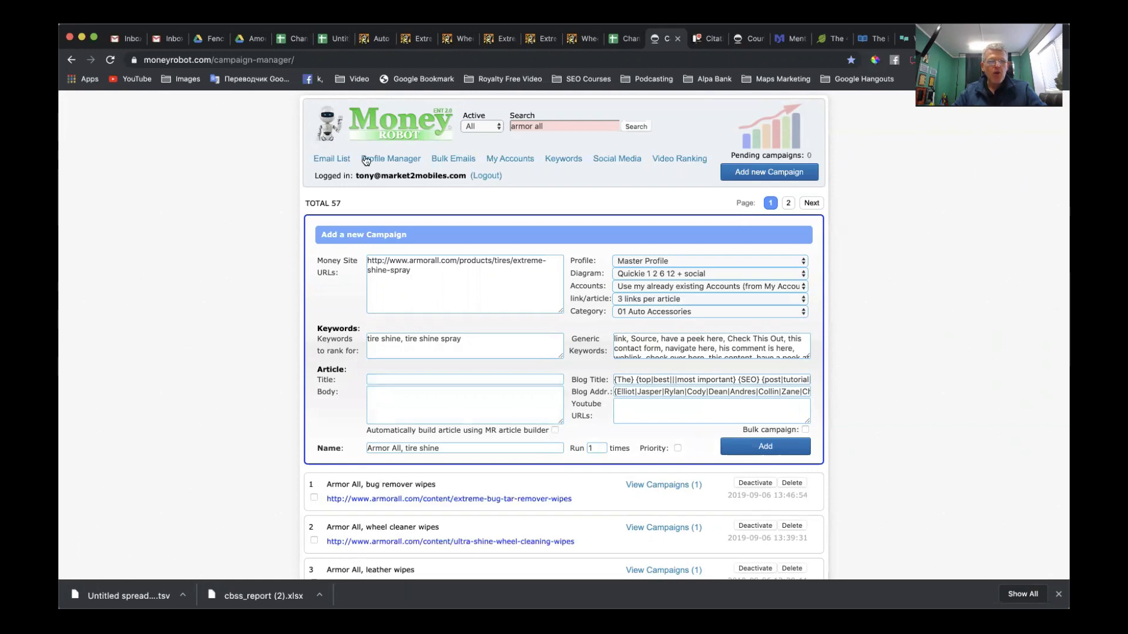
left_click(785, 39)
left_click(120, 291)
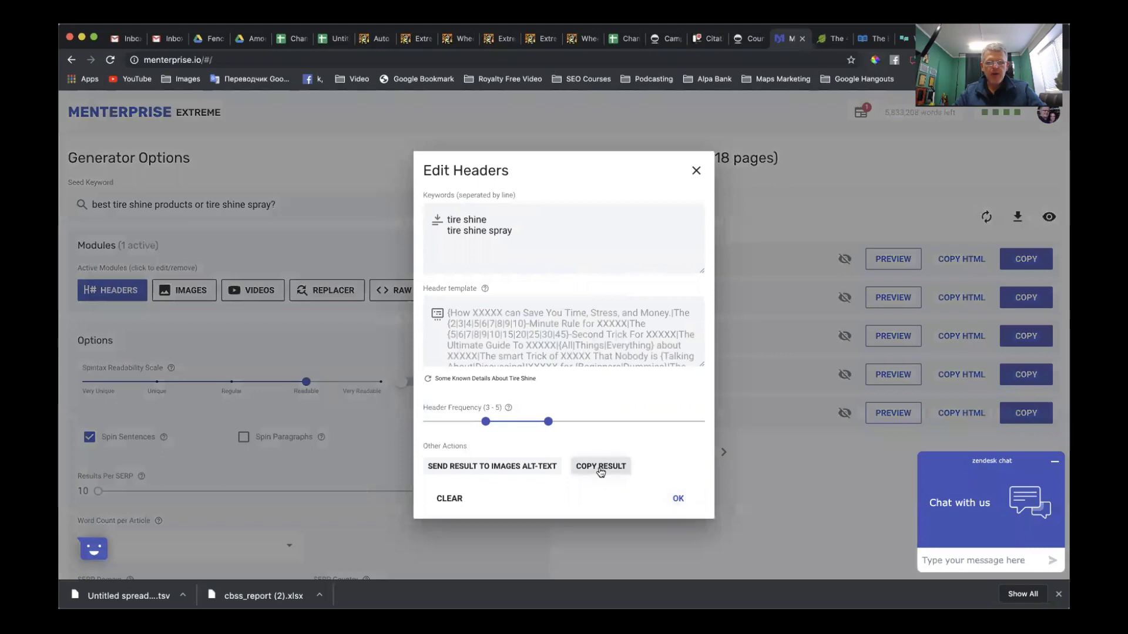
left_click(600, 471)
left_click(668, 44)
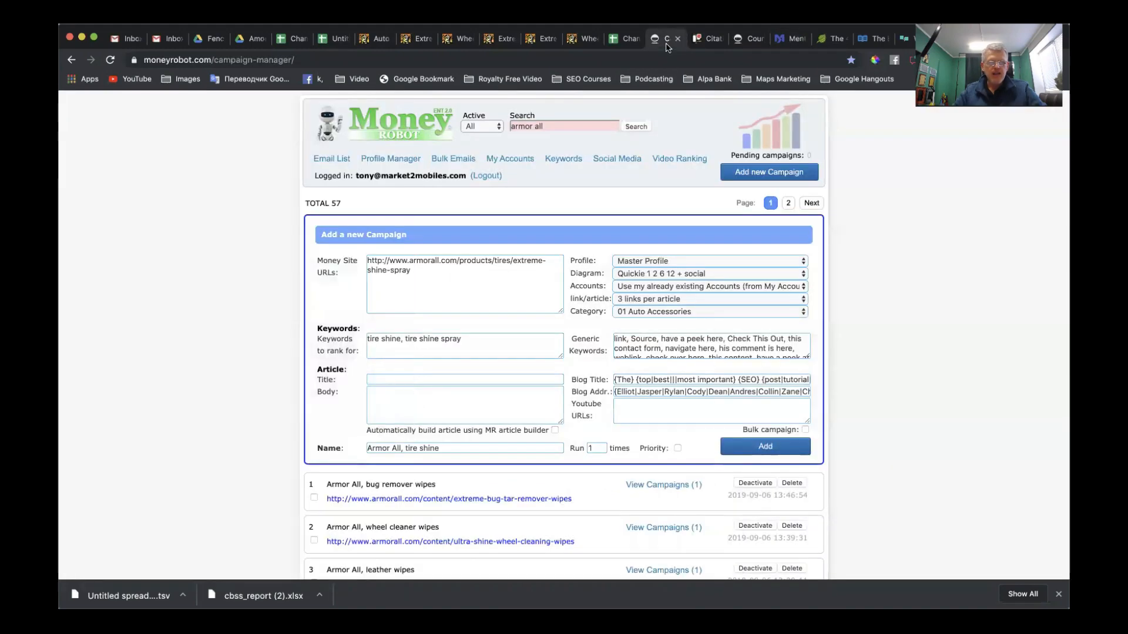
left_click(406, 380)
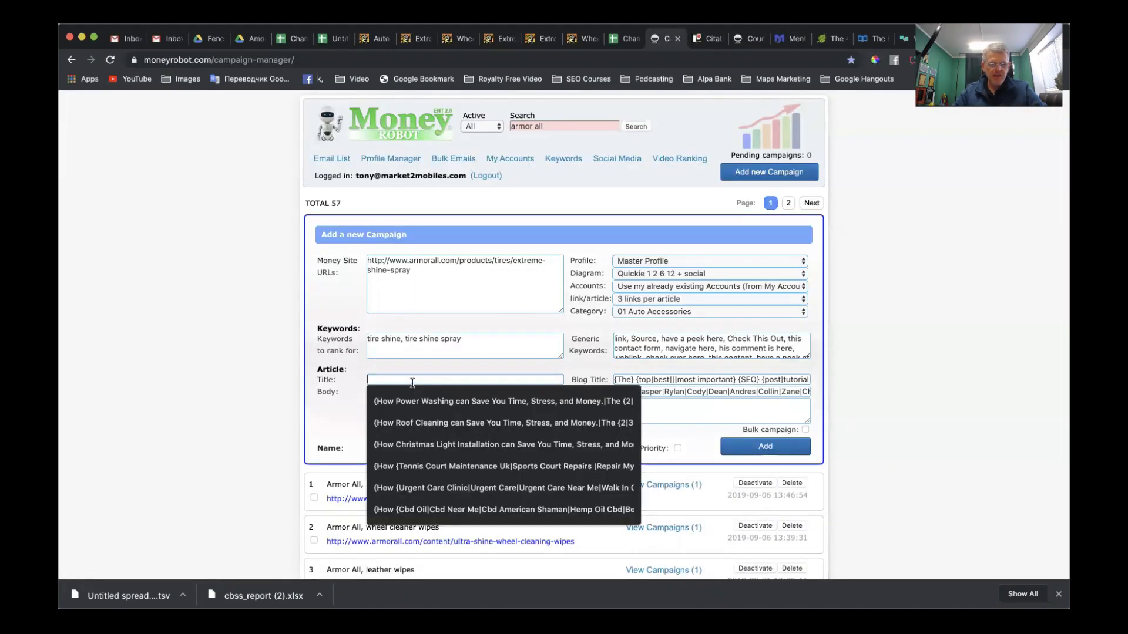
key("ctrl+v")
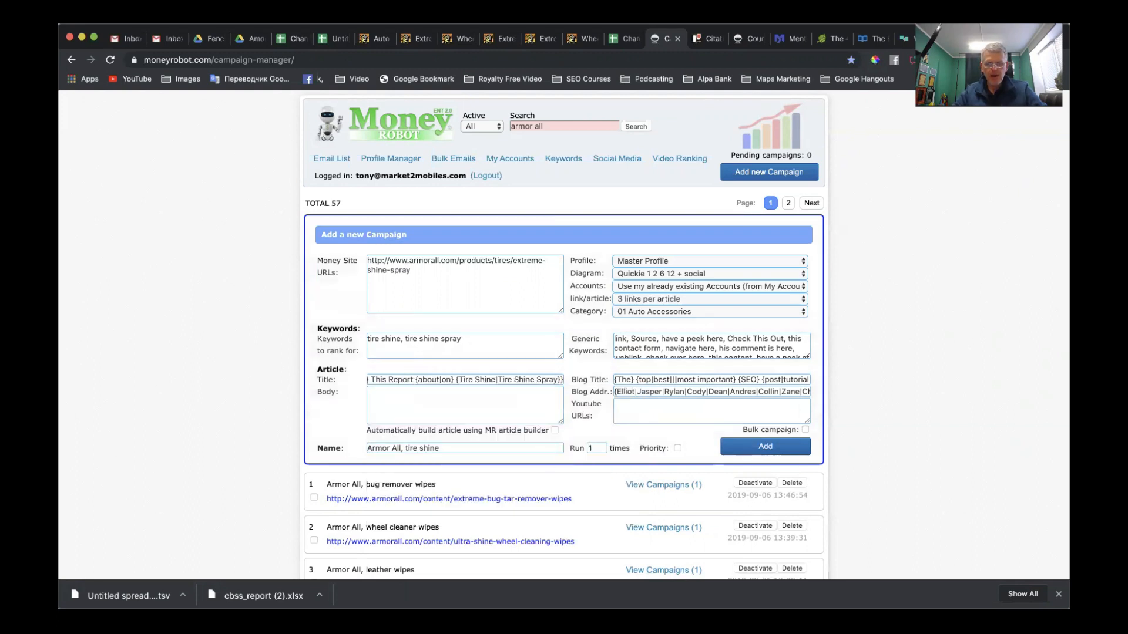
key("super+Tab")
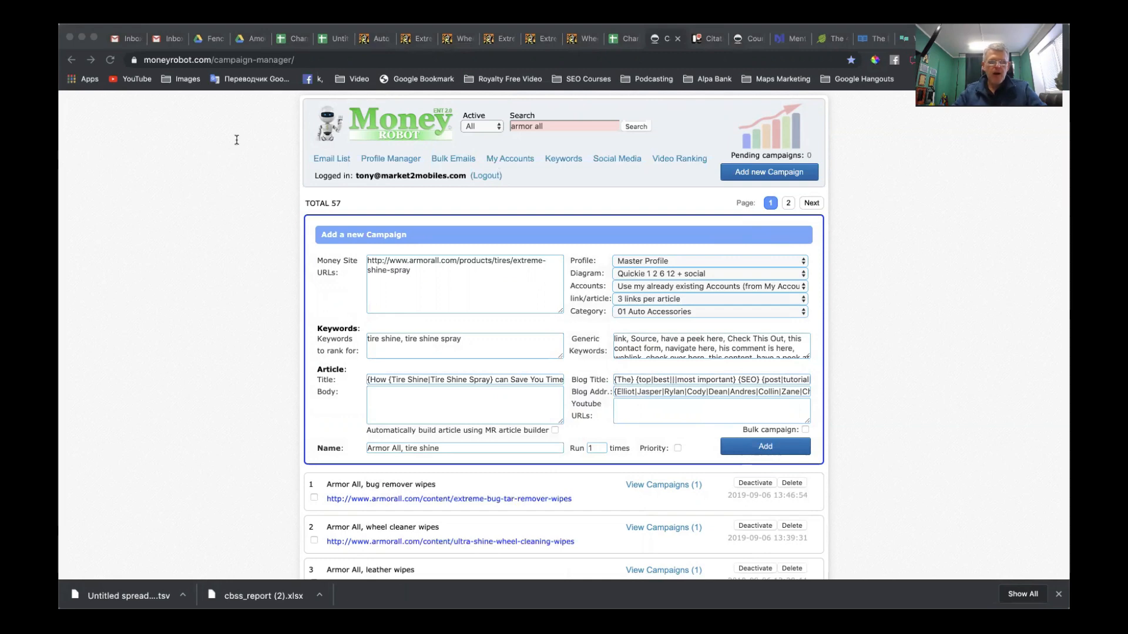
left_click(209, 152)
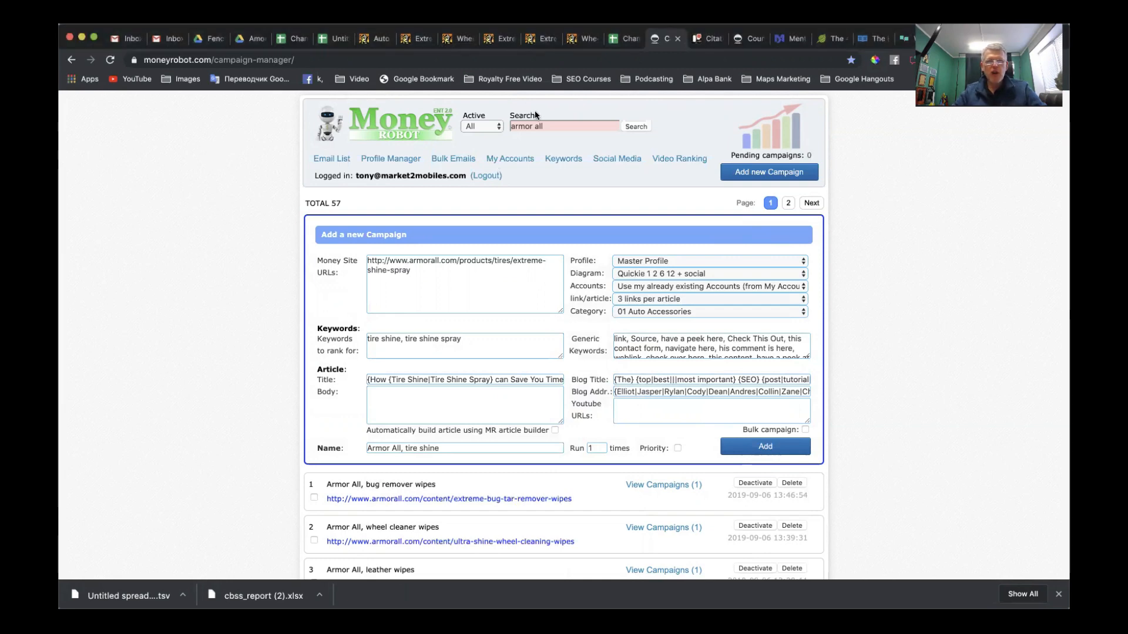
left_click(335, 38)
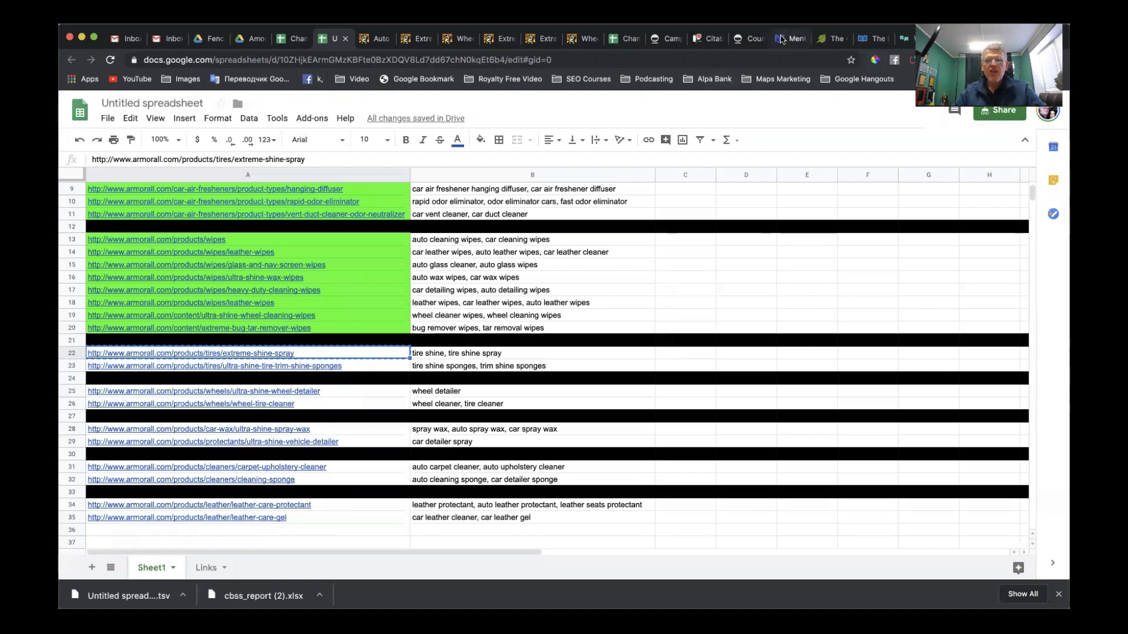
Step: Switch to Menterprise, paste the Armor All tire product image URLs into the Images module and include 2 to 3 images
left_click(782, 40)
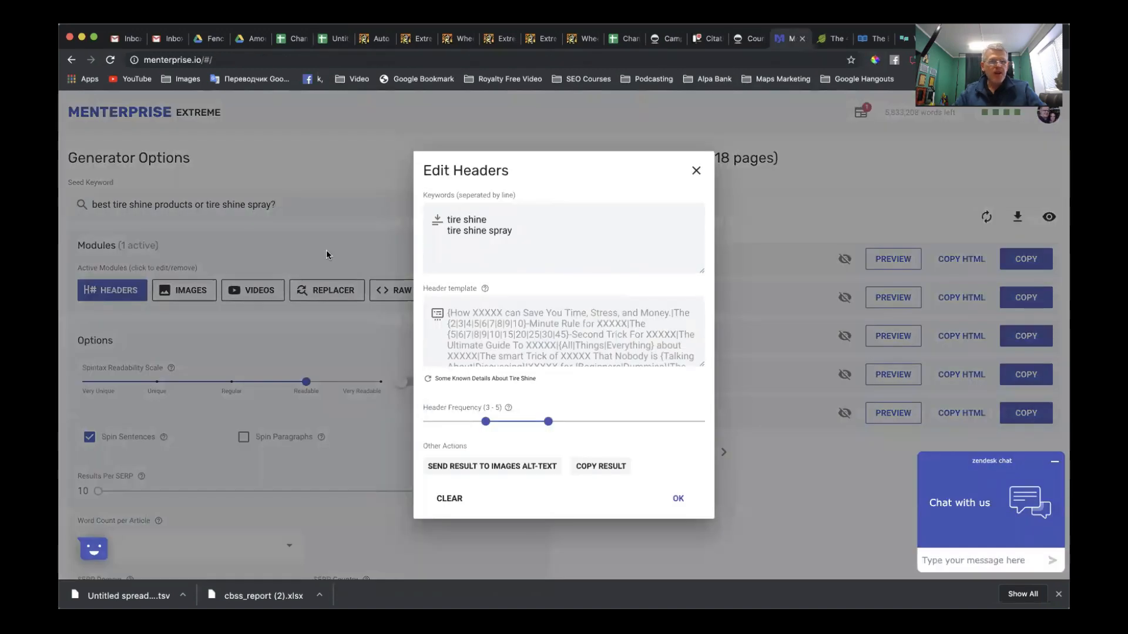
left_click(677, 499)
left_click(184, 290)
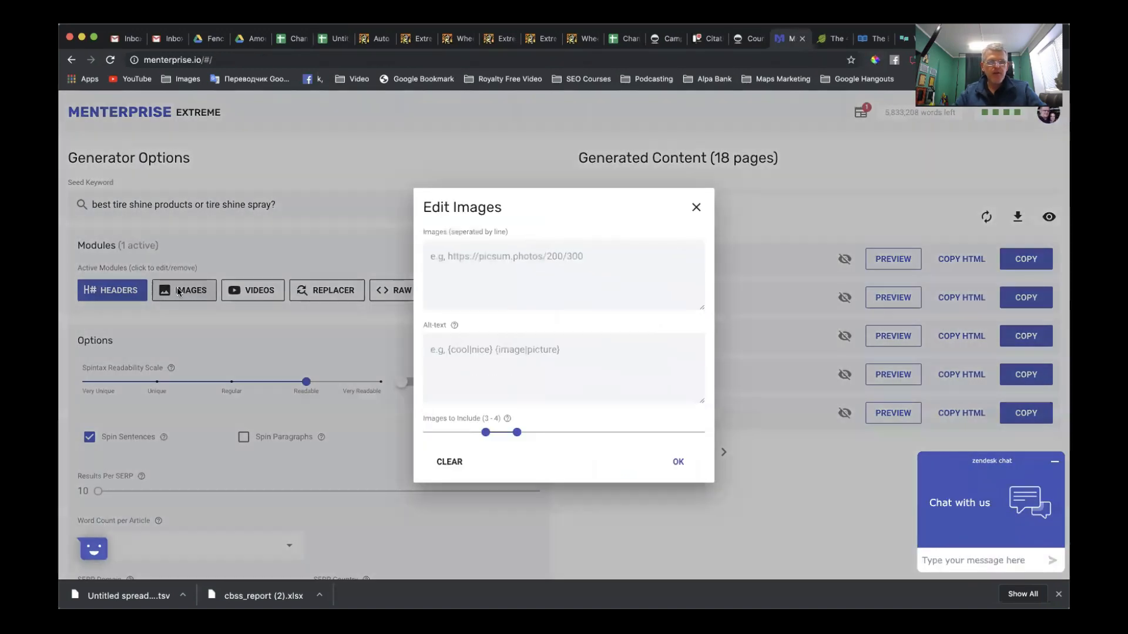
left_click(517, 270)
key("super+v")
mouse_move(486, 438)
left_mouse_down()
mouse_move(449, 440)
mouse_move(494, 440)
mouse_move(477, 441)
left_mouse_up()
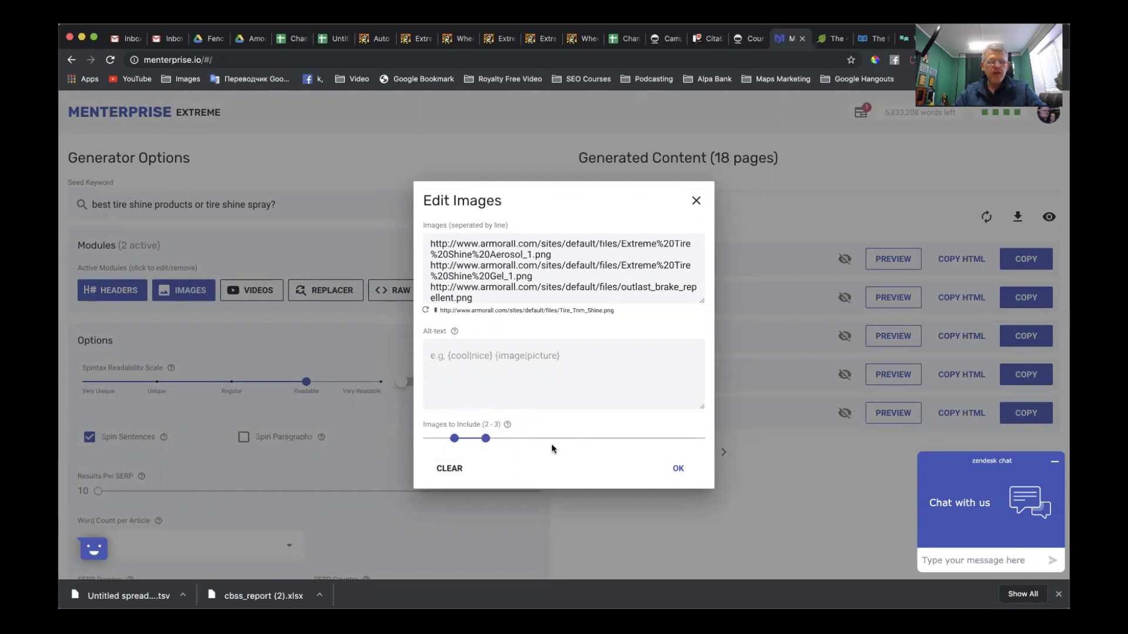
left_click(681, 475)
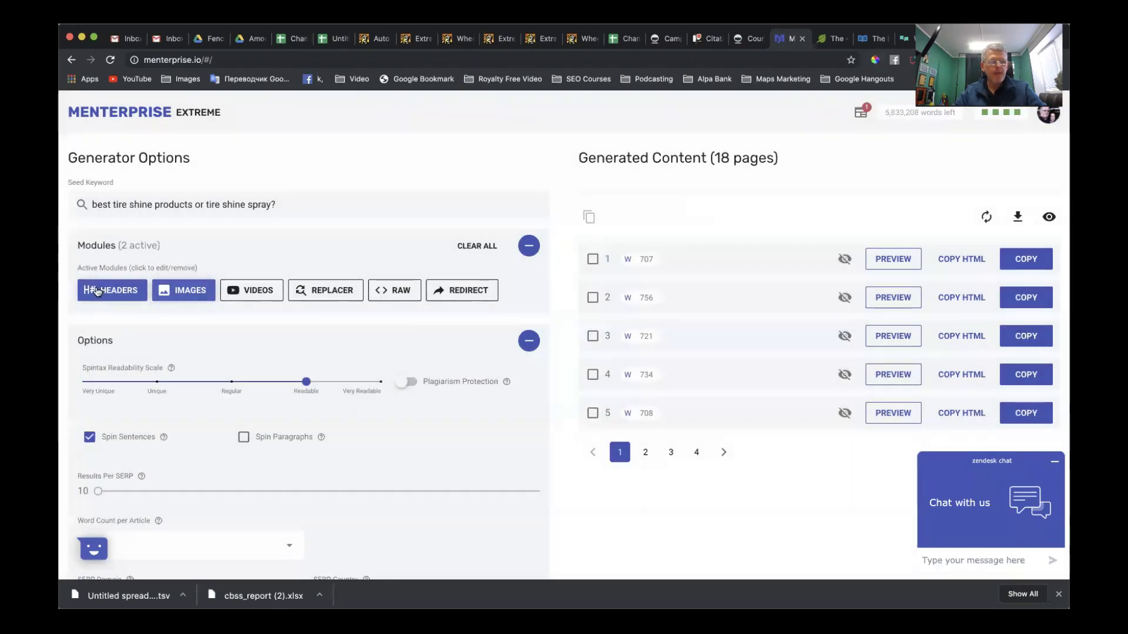
Step: Send the Headers module's generated result to the Images module's alt-text
left_click(134, 295)
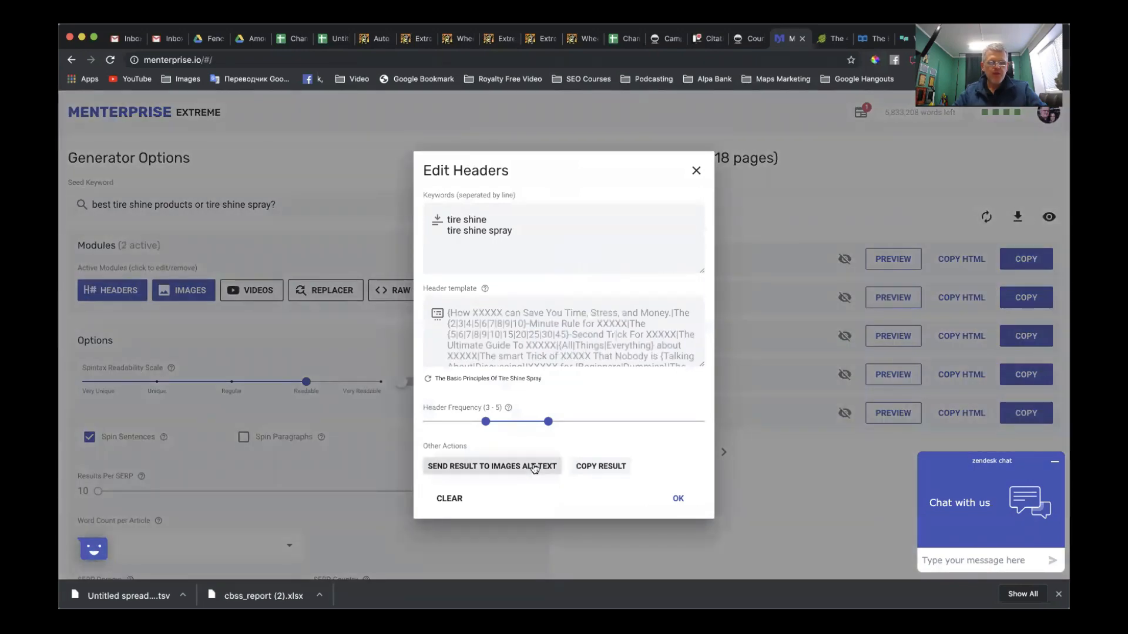
left_click(533, 467)
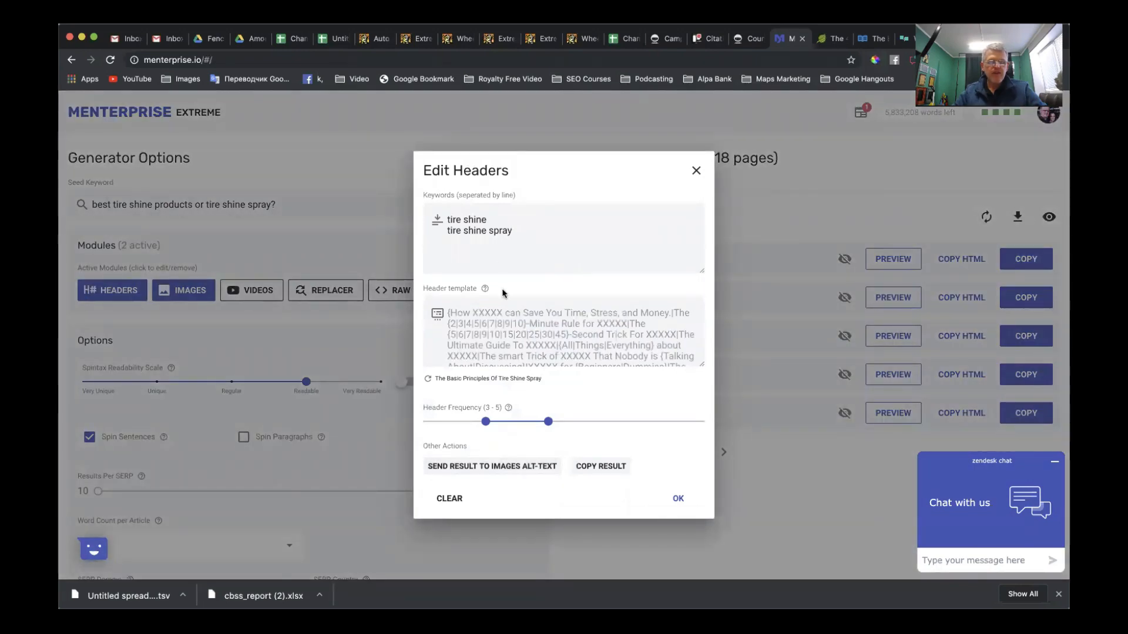
Step: Reapply the header spintax result as image alt-text and check it in the Images module
left_click(555, 468)
left_click(679, 499)
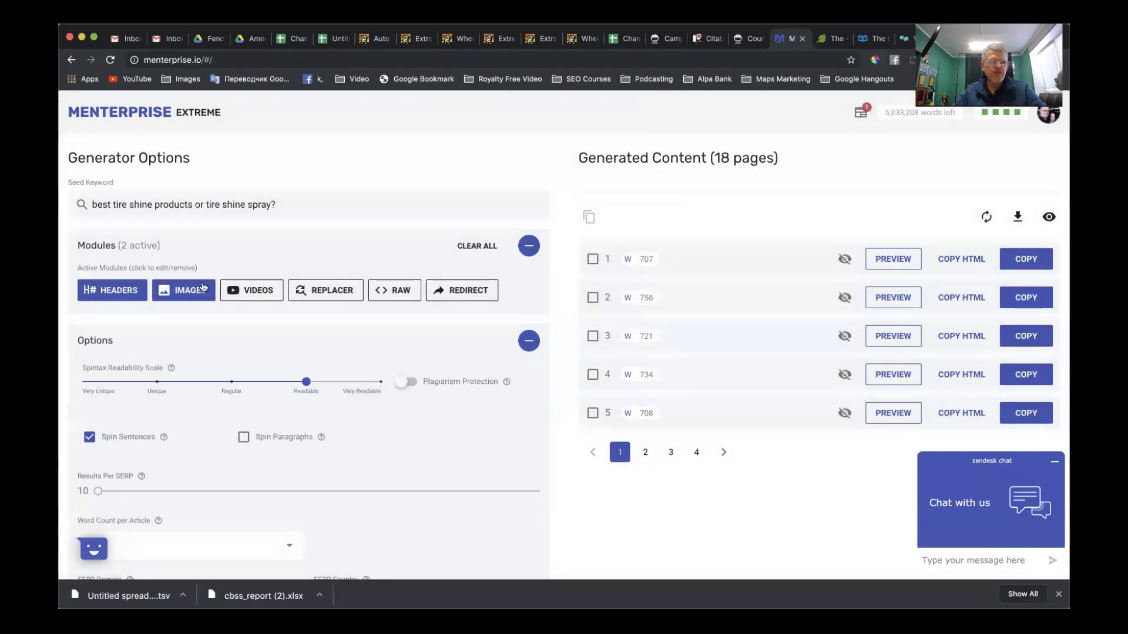
left_click(202, 287)
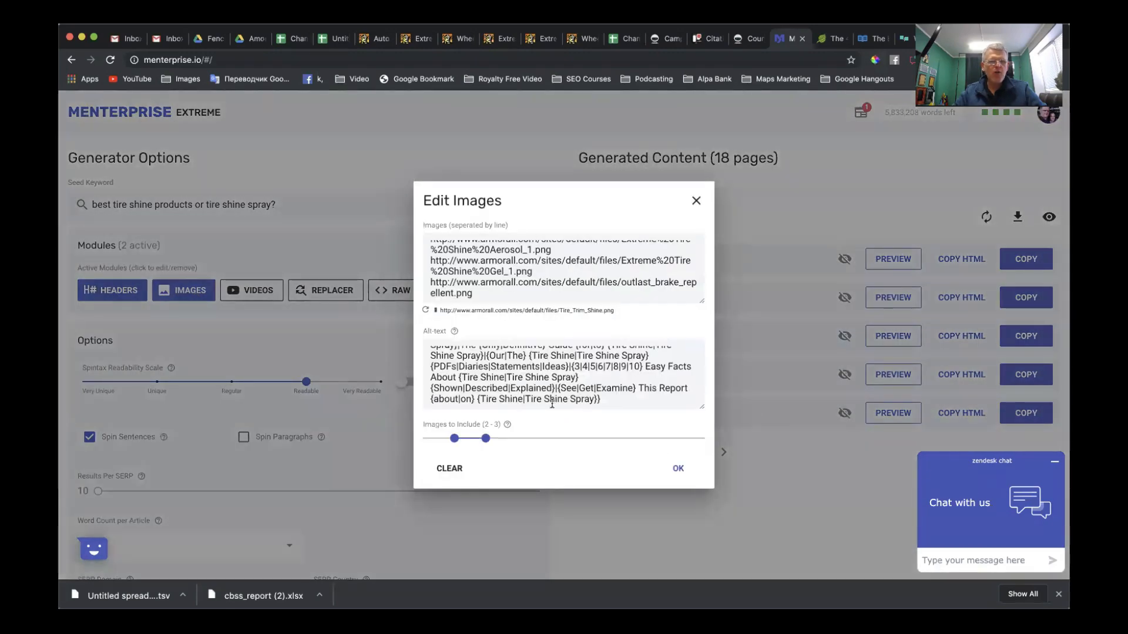
left_click(676, 469)
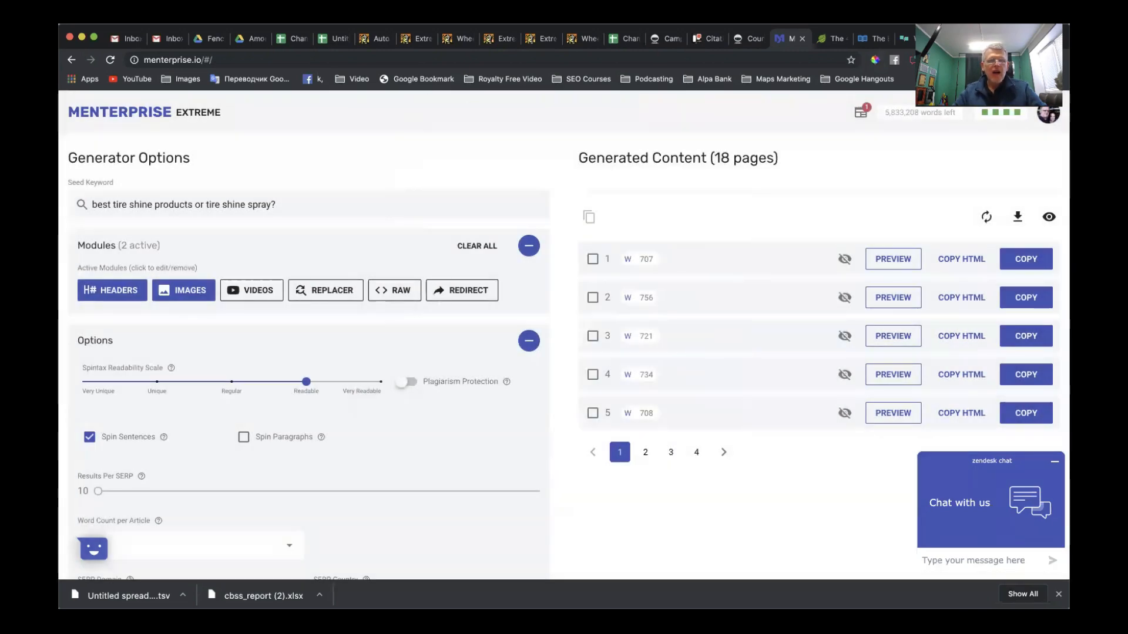
Step: Copy the YouTube link of the "Armor All® Tire Shine Products" video from the Channel Videos spreadsheet
left_click(338, 40)
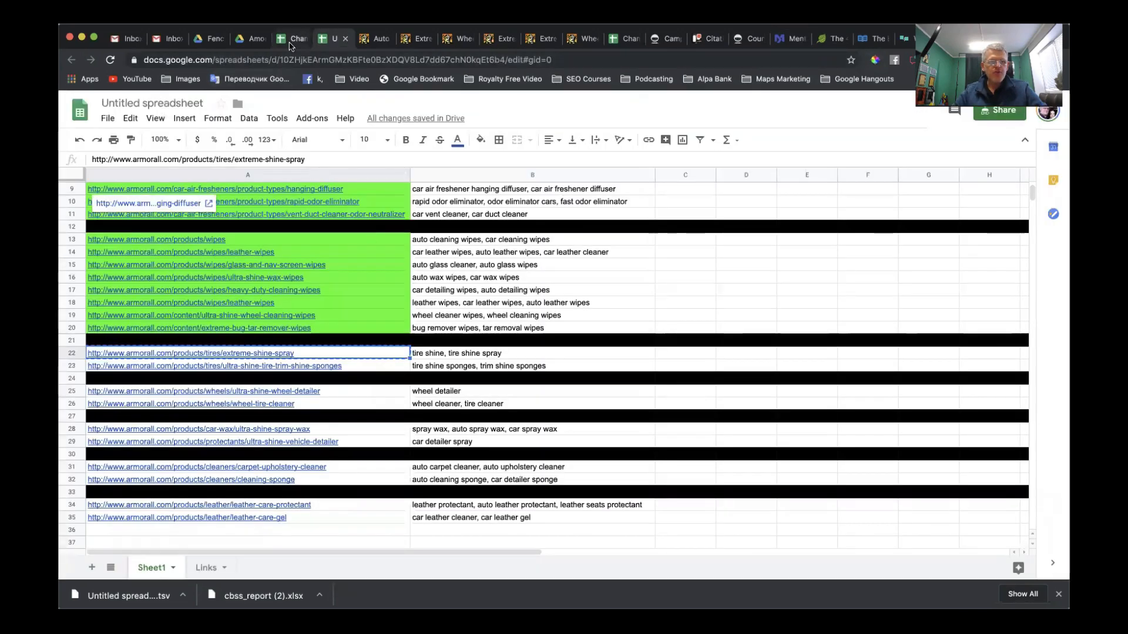
left_click(292, 38)
left_click(347, 391)
scroll(346, 392, "down", 3)
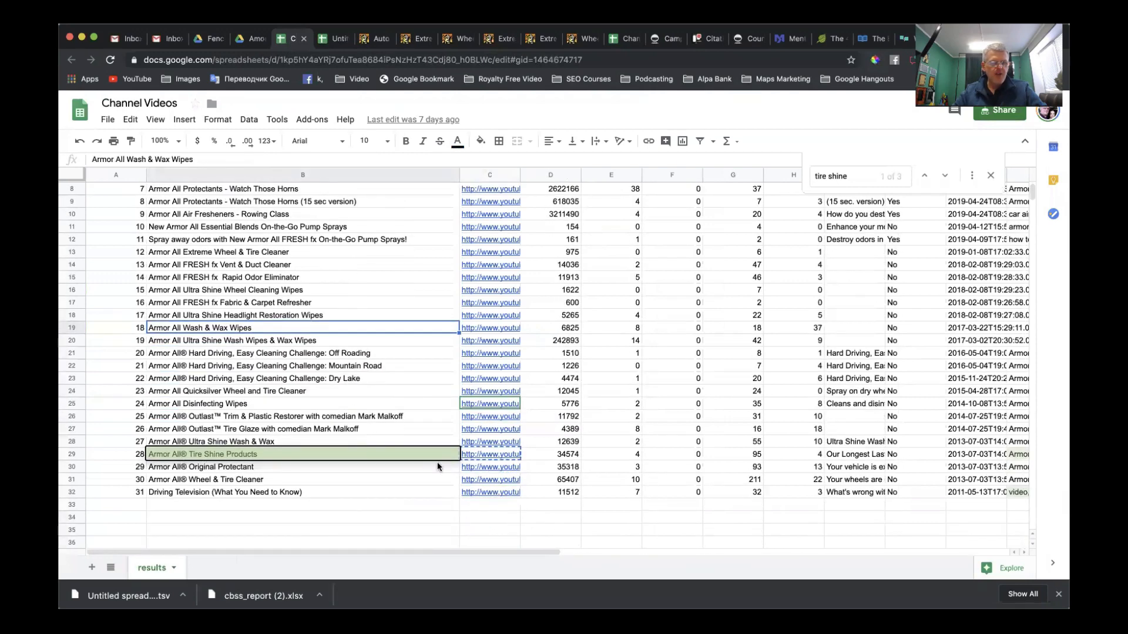
left_click(496, 456)
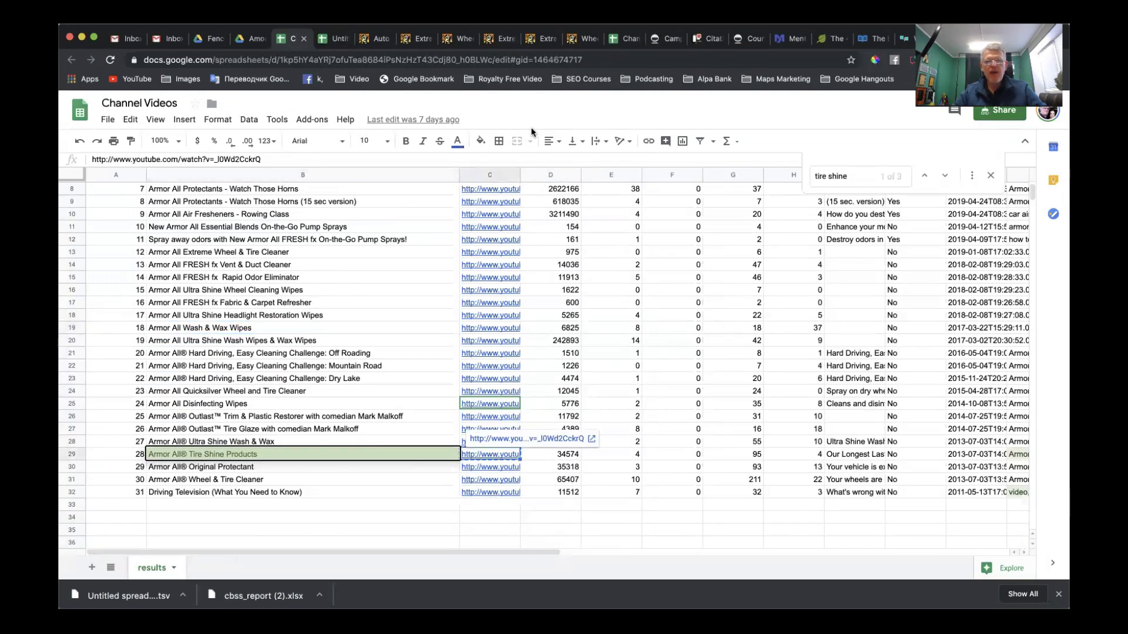
key("ctrl+c")
Step: Switch to Menterprise and add the copied YouTube link to the Videos module with the video position set to Random
left_click(787, 41)
left_click(251, 291)
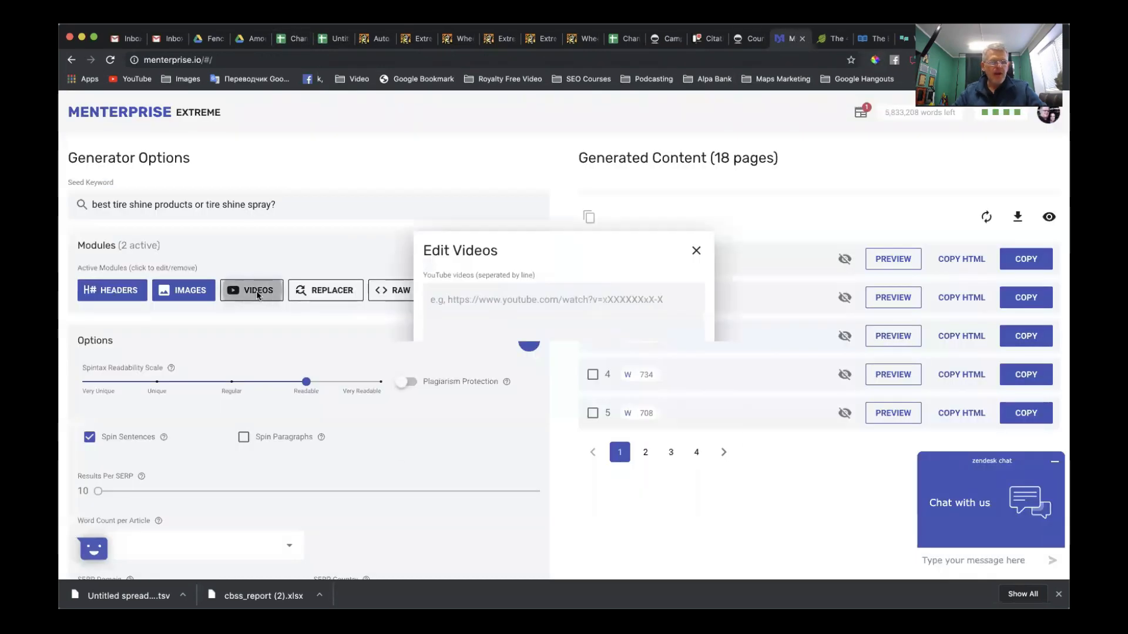
key("ctrl+v")
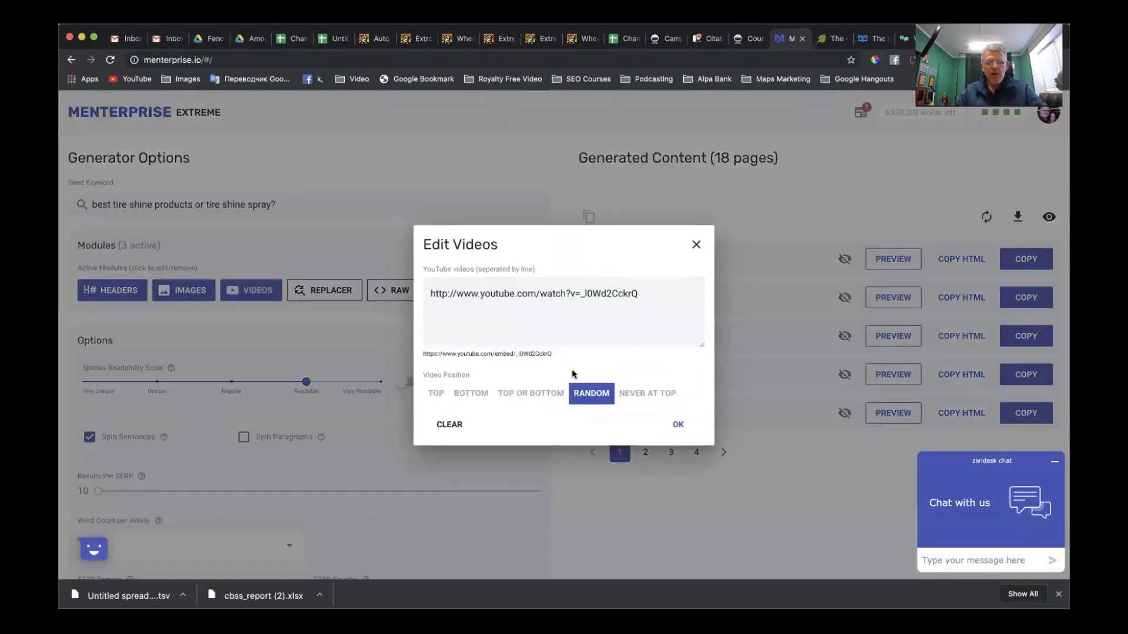
left_click(593, 400)
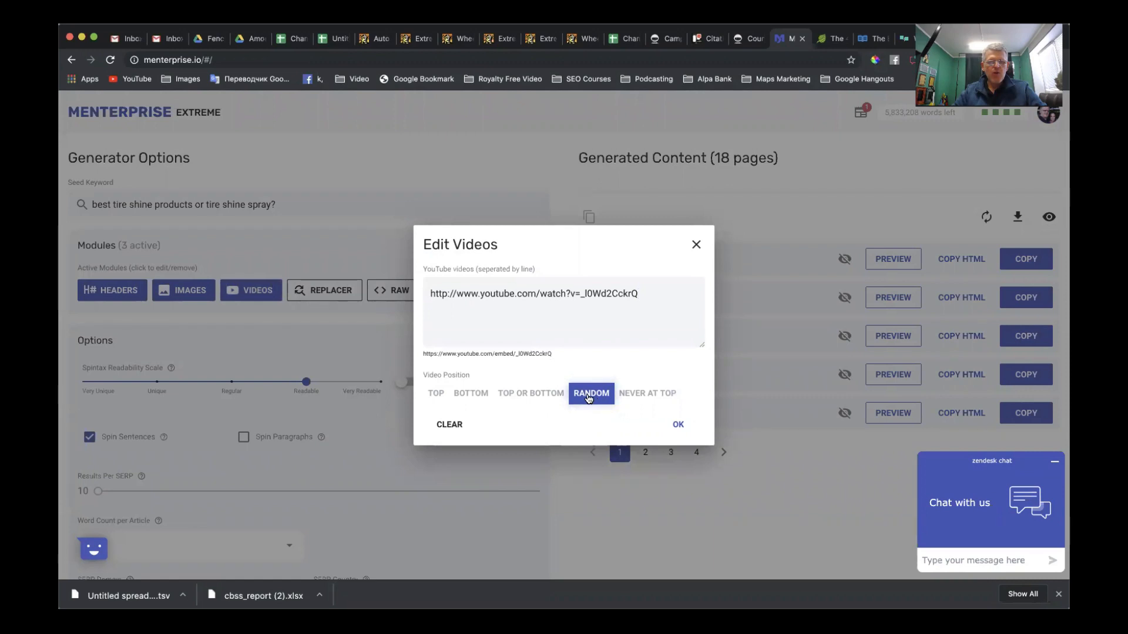
left_click(677, 424)
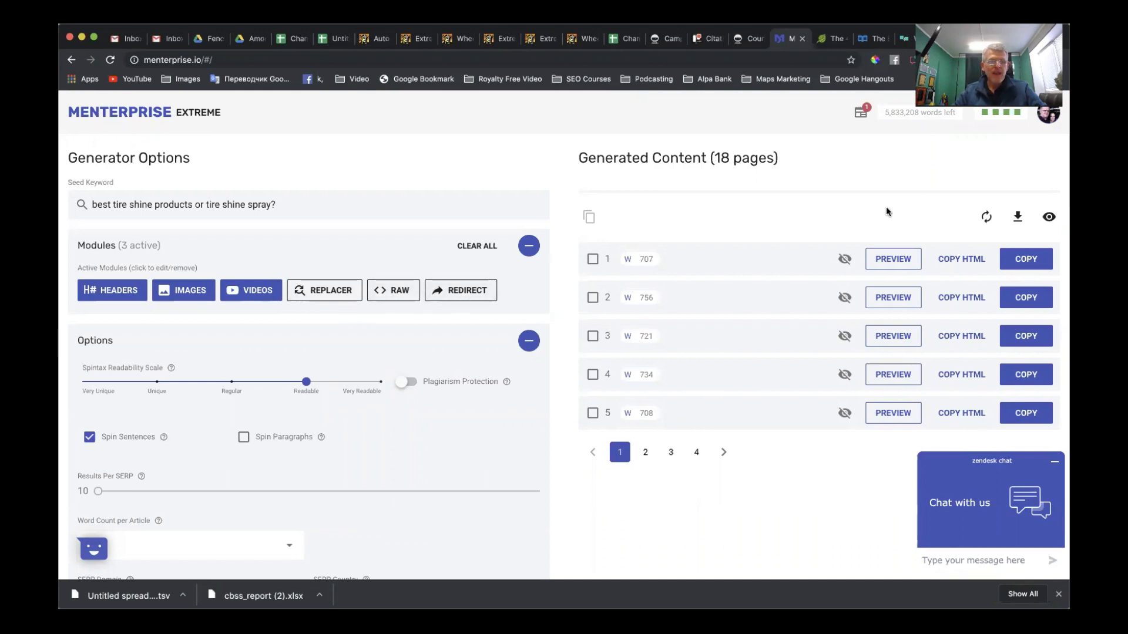
Step: Regenerate all generated content and examine the first article's preview for its headers, images and embedded video
left_click(988, 218)
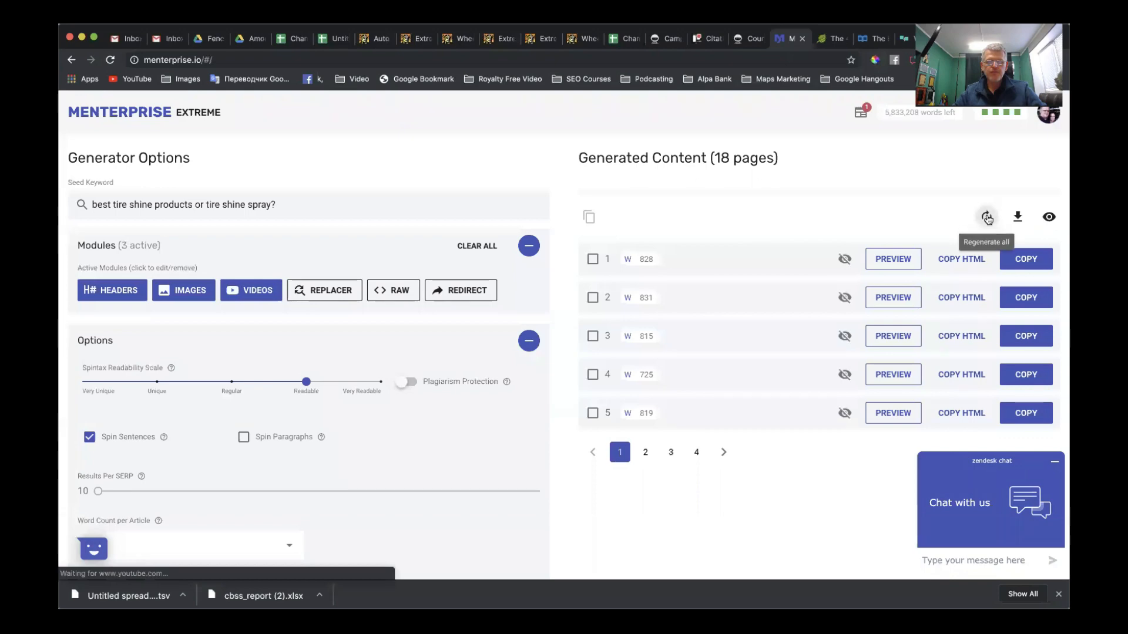
left_click(893, 259)
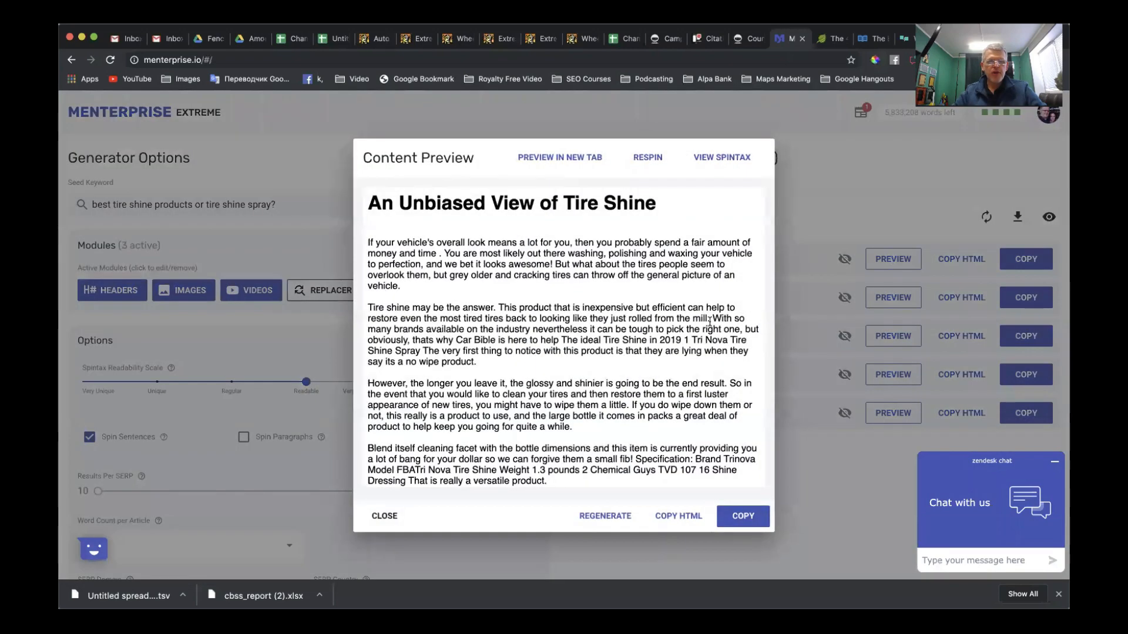
scroll(710, 322, "down", 5)
scroll(709, 322, "down", 3)
scroll(658, 294, "down", 3)
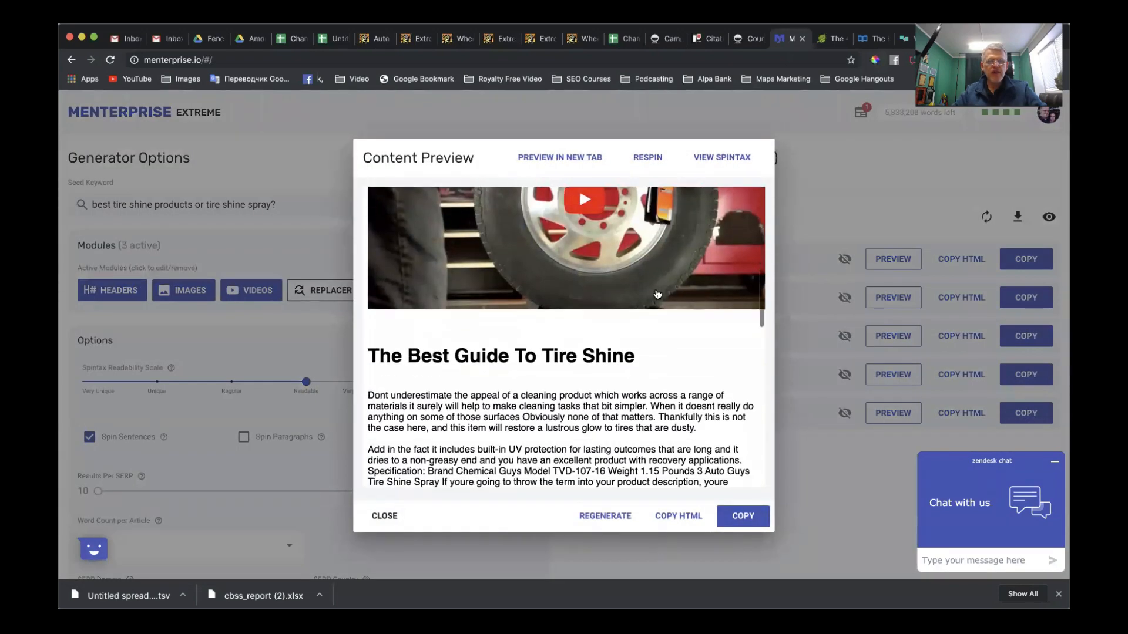
scroll(508, 257, "down", 10)
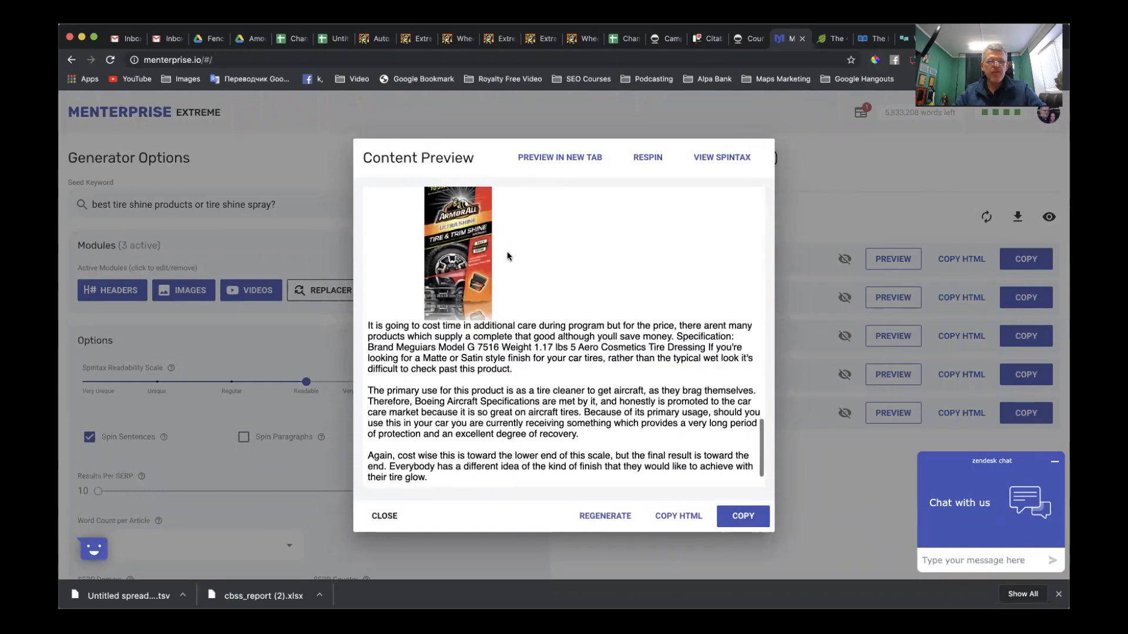
scroll(508, 256, "up", 15)
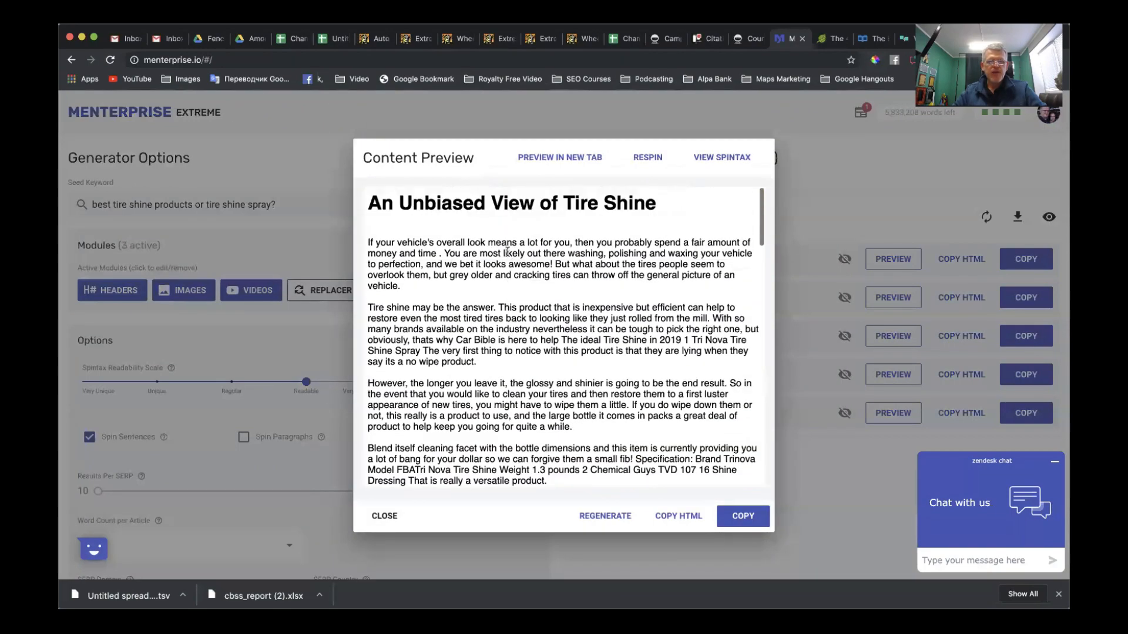
scroll(505, 209, "down", 10)
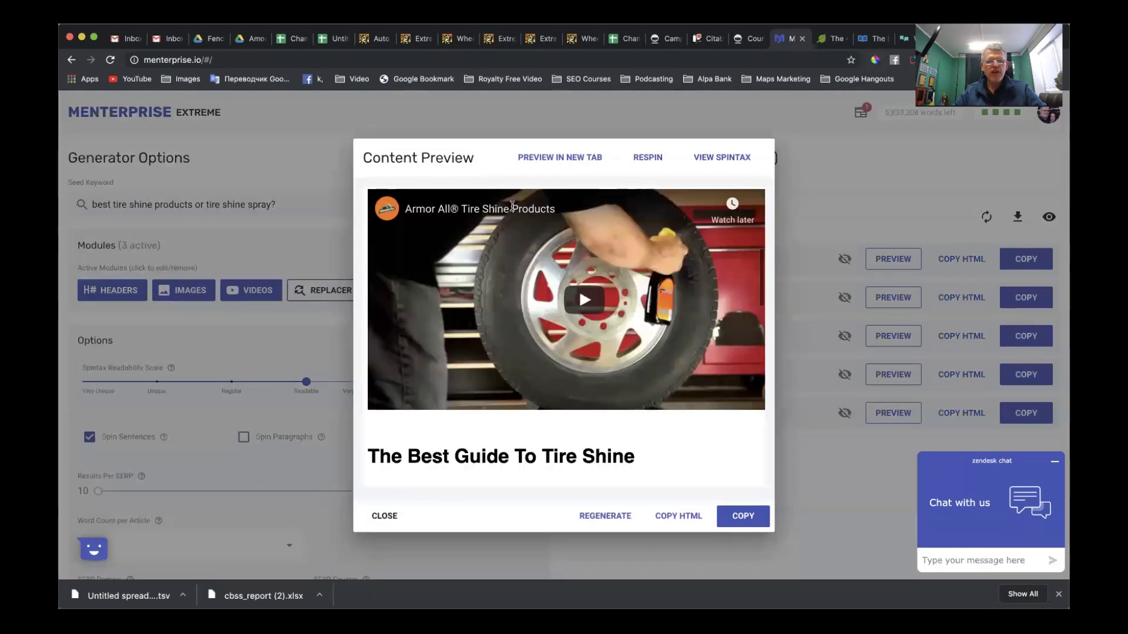
scroll(512, 205, "down", 5)
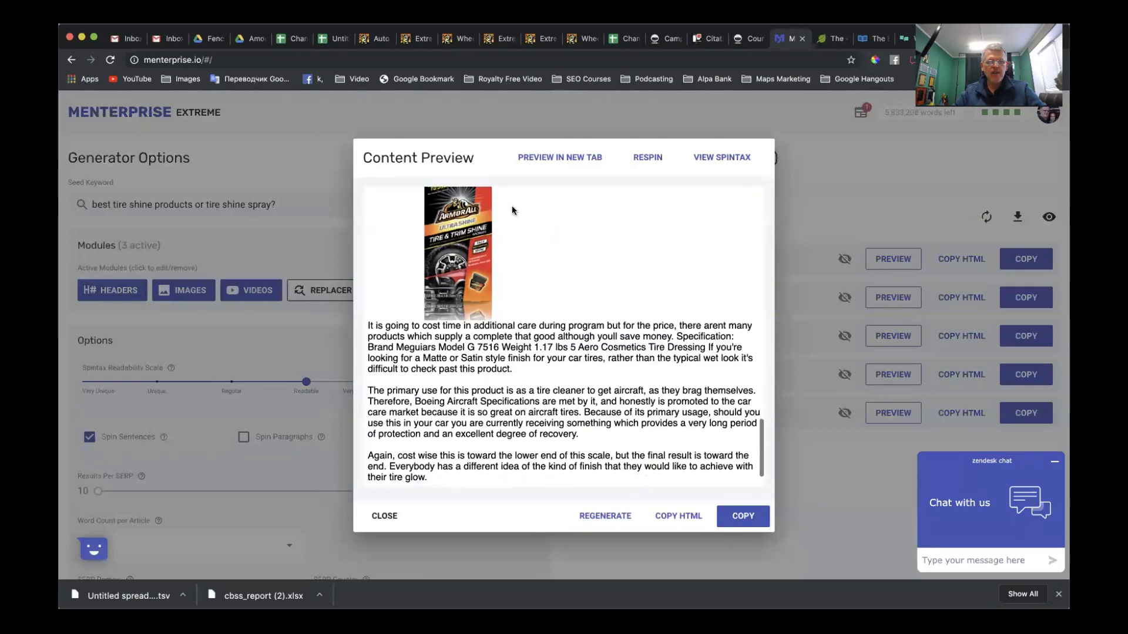
scroll(513, 206, "up", 15)
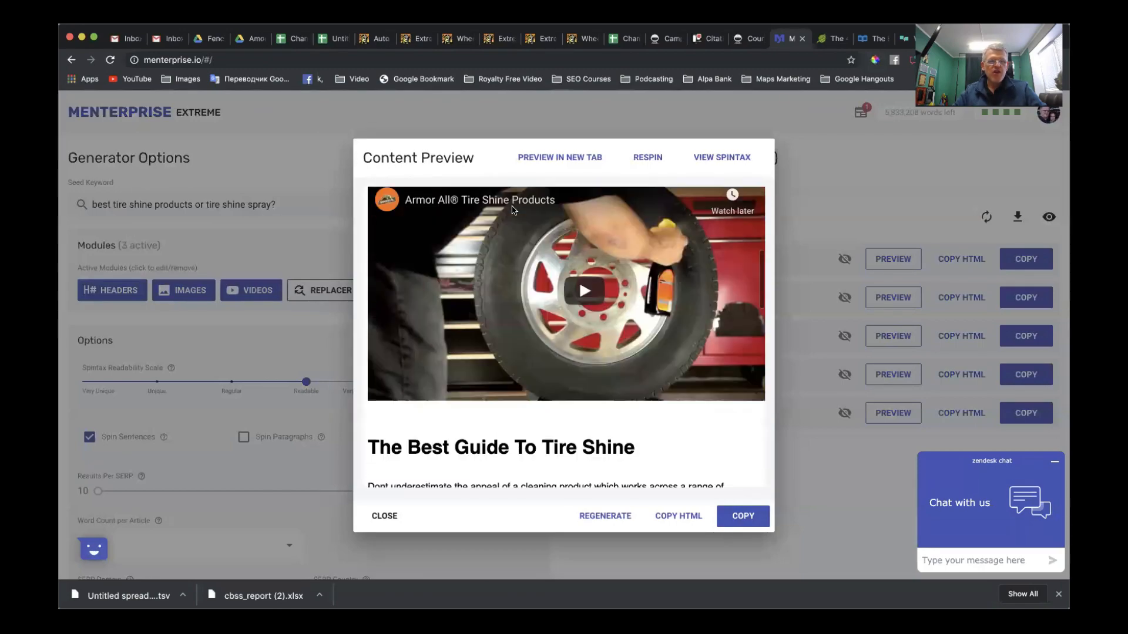
Step: Regenerate the first article twice from its preview, checking how headers, images and video are placed in each version
left_click(622, 523)
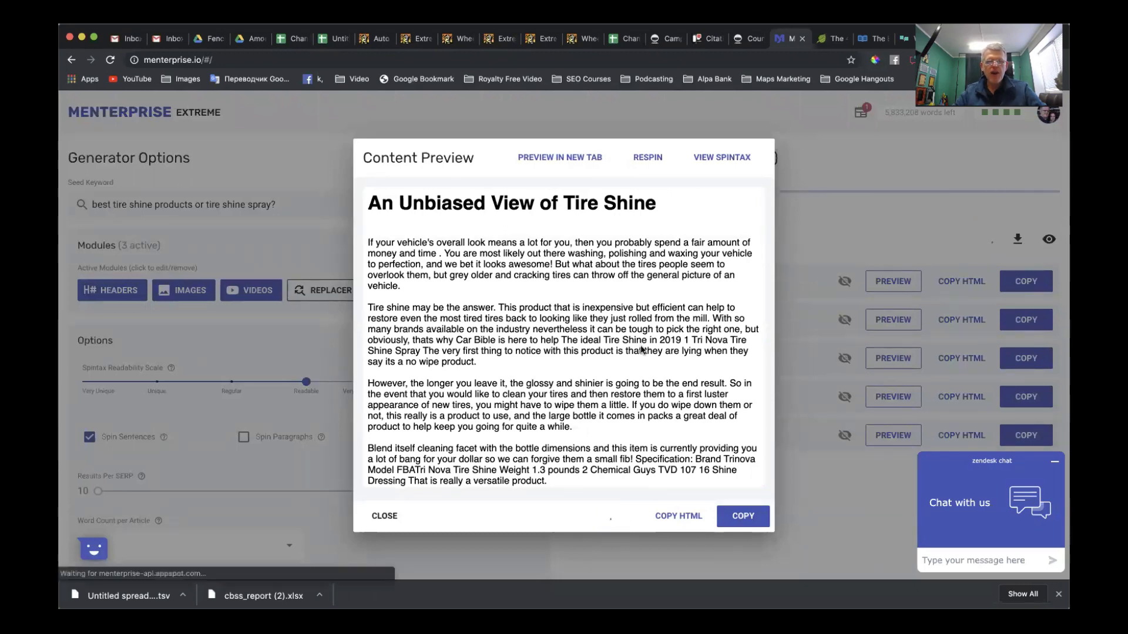
scroll(586, 360, "down", 10)
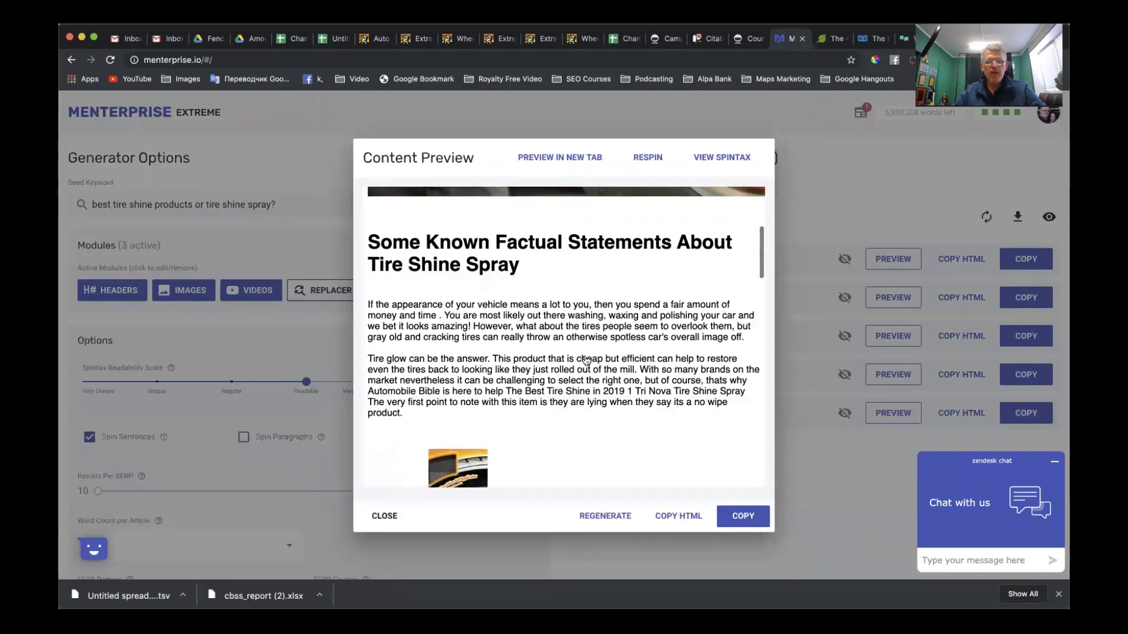
scroll(586, 361, "down", 15)
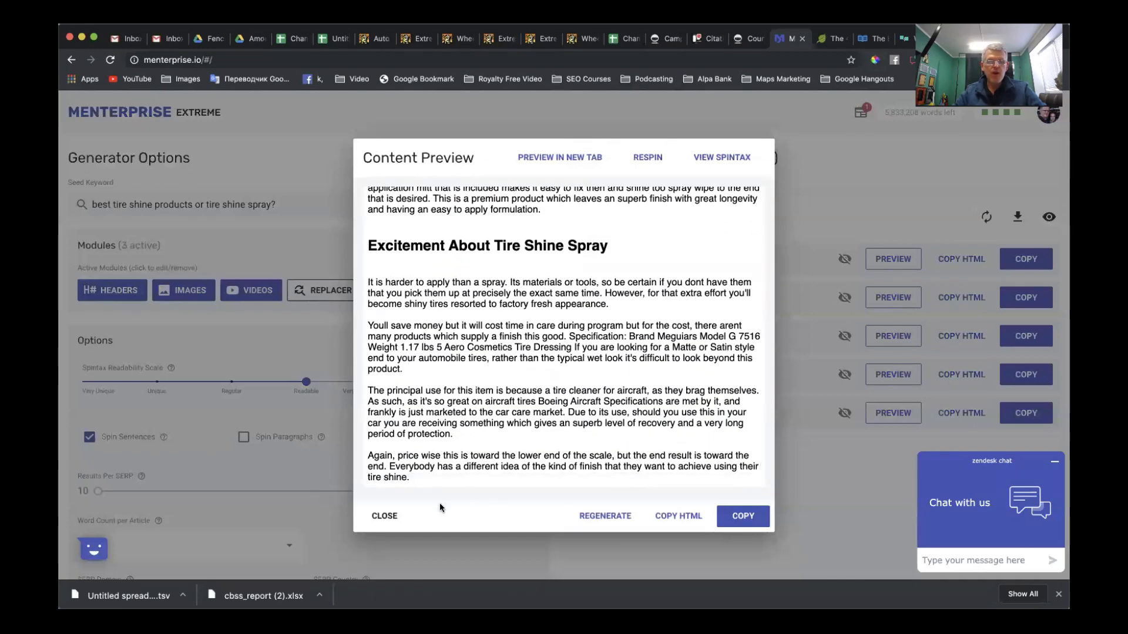
left_click(604, 516)
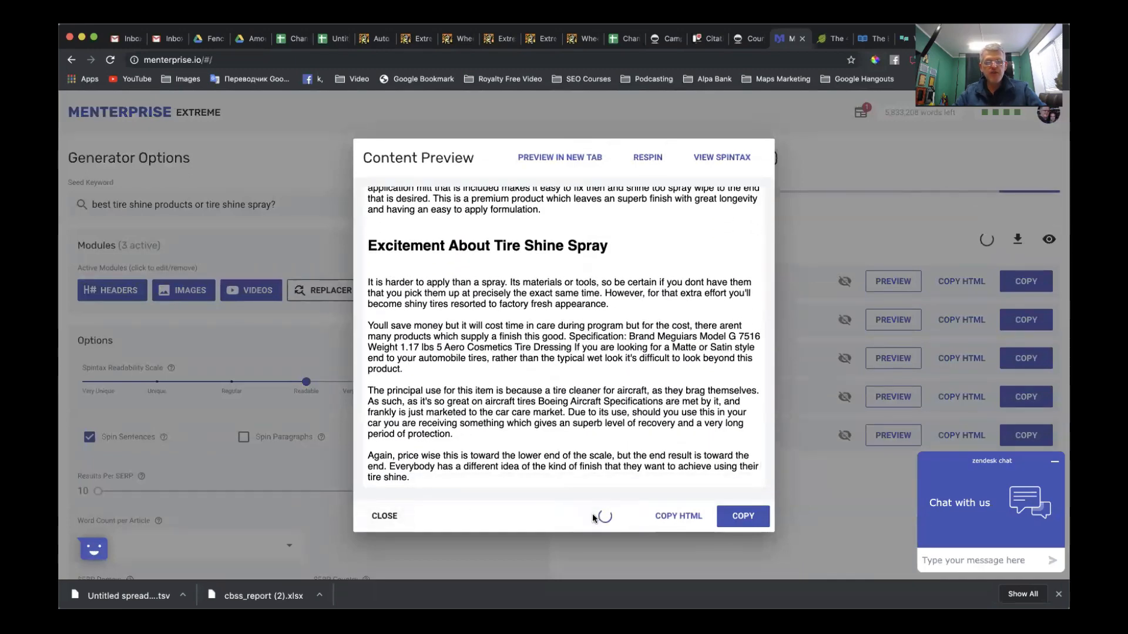
scroll(626, 368, "down", 4)
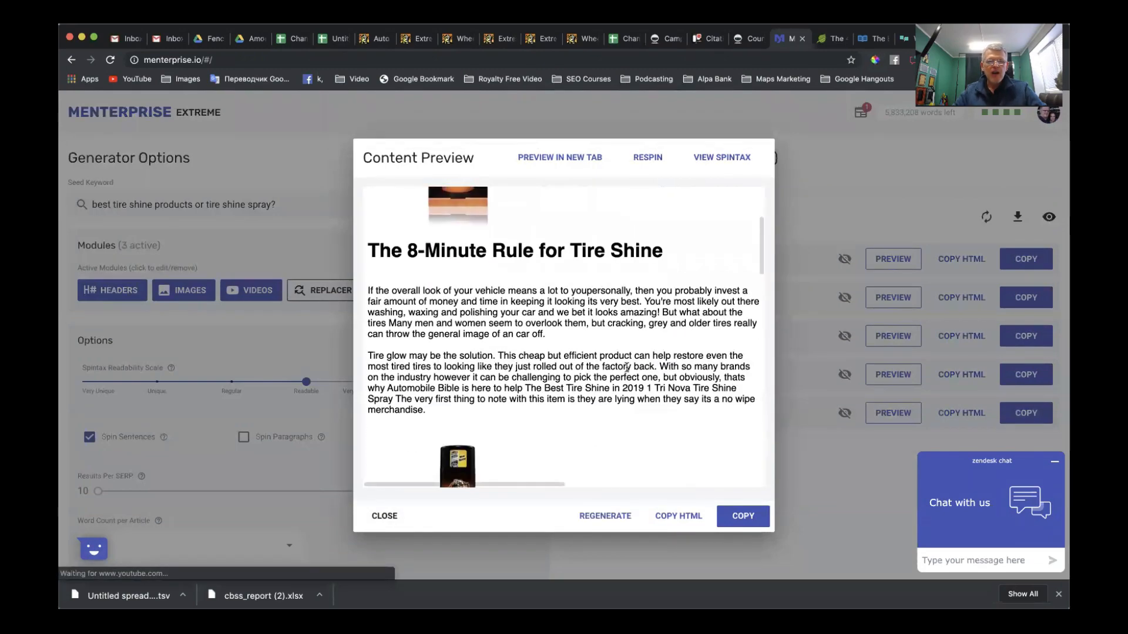
scroll(626, 367, "down", 10)
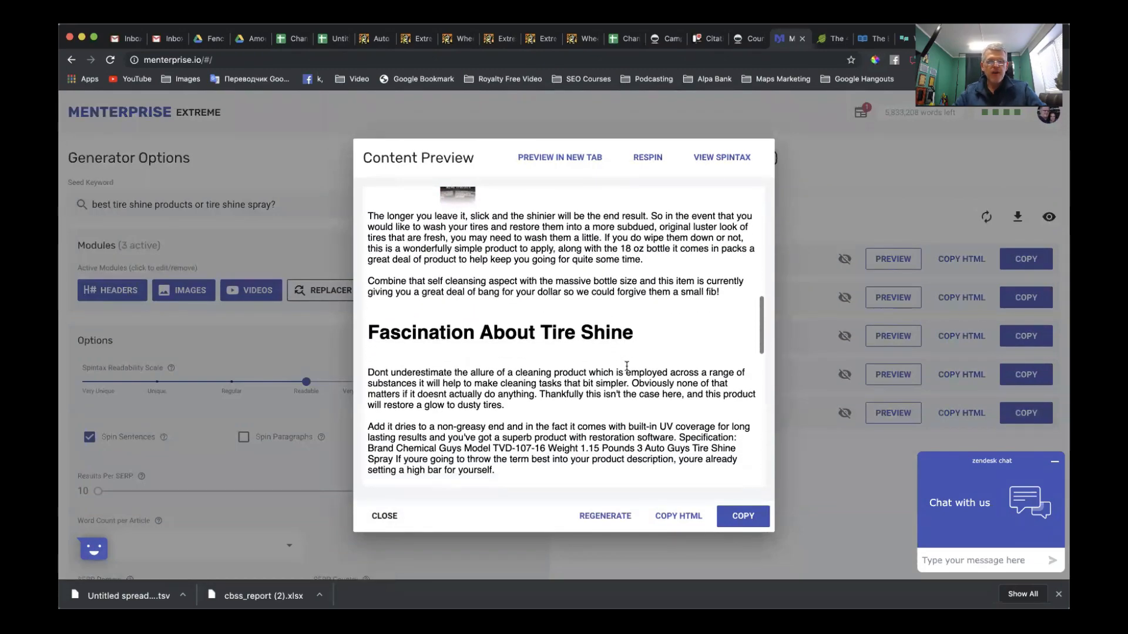
scroll(626, 366, "down", 8)
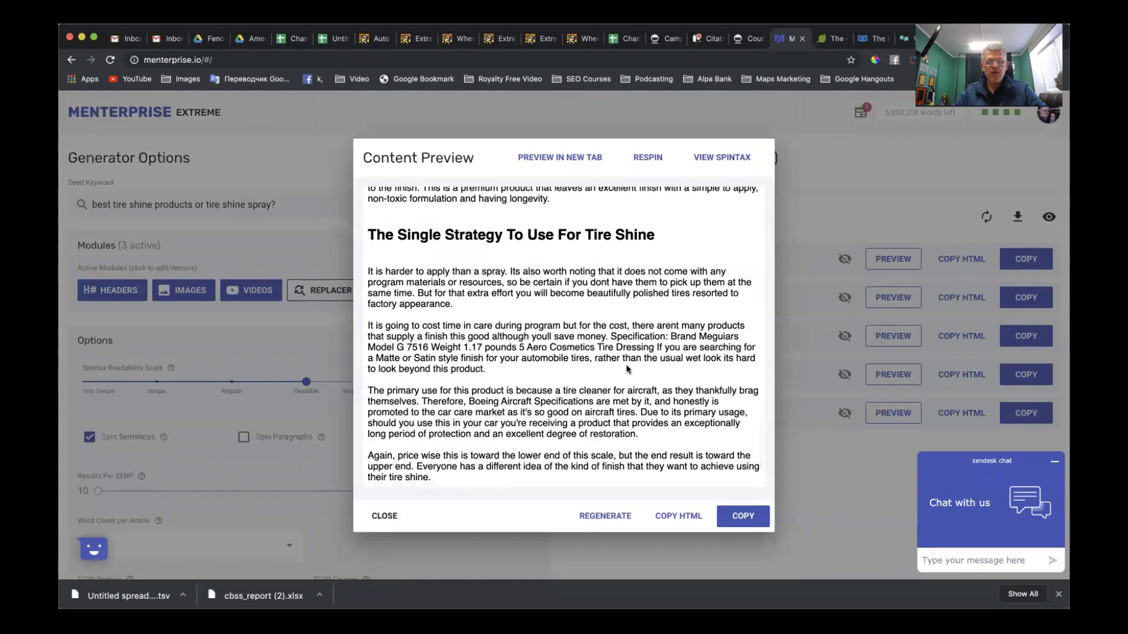
scroll(626, 368, "up", 2)
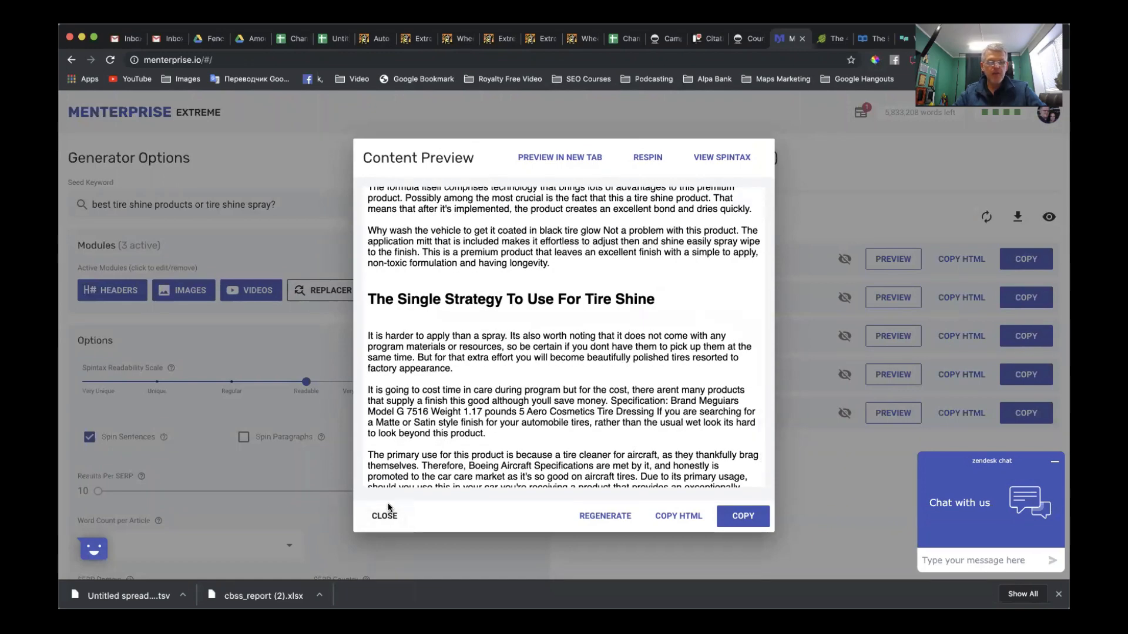
left_click(387, 512)
Step: Check the header frequency in the Headers module, then regenerate all content and review the first article's preview
left_click(109, 289)
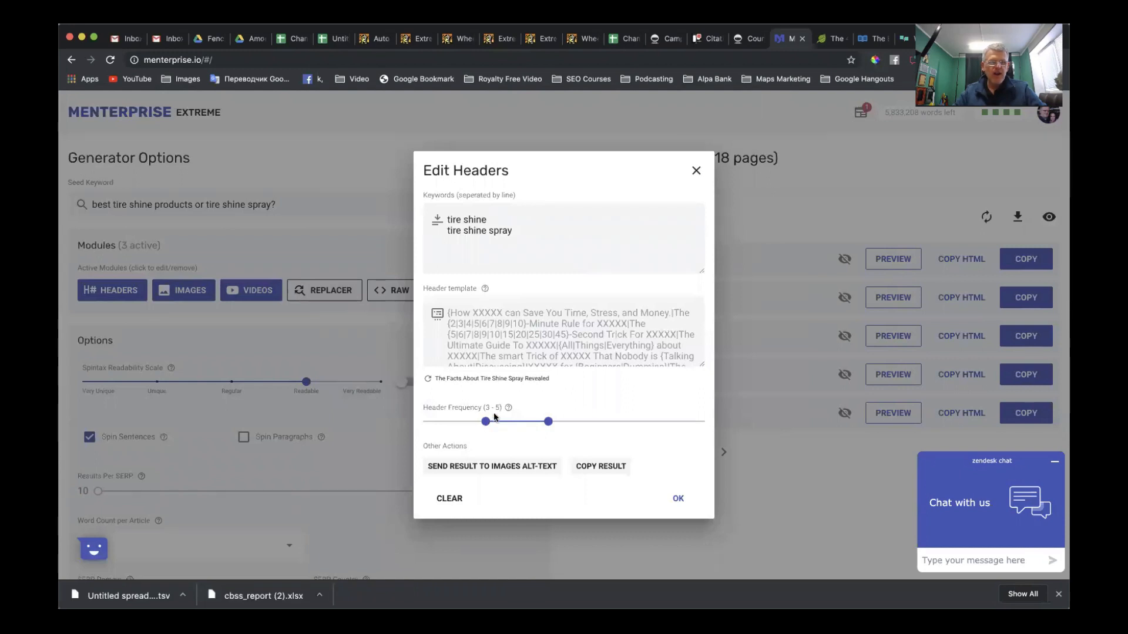
left_click(676, 499)
left_click(987, 218)
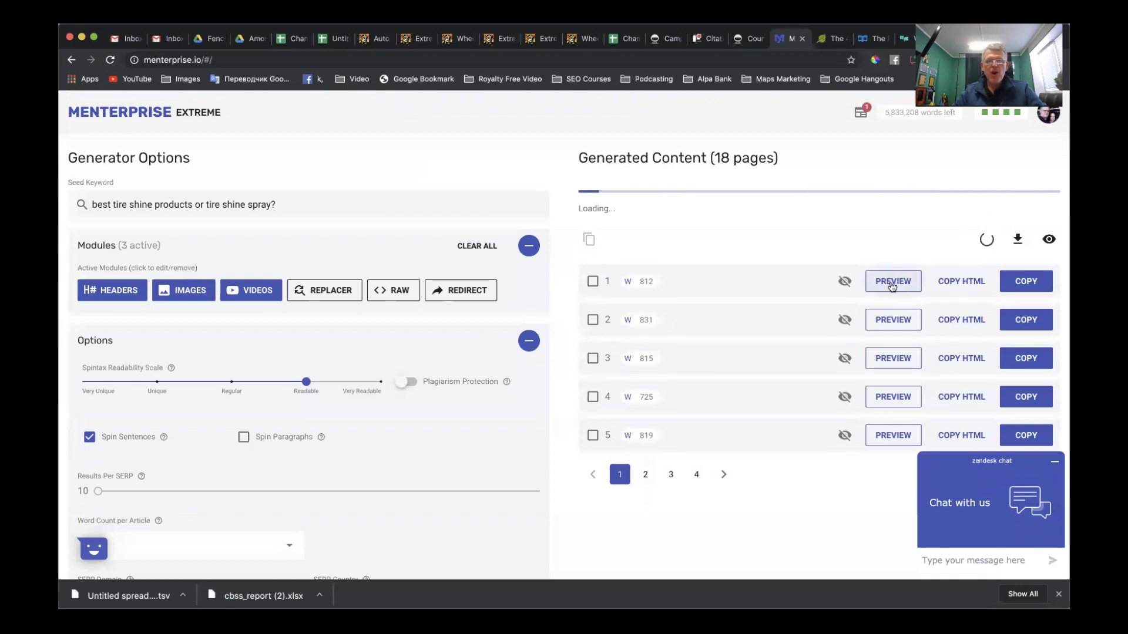
left_click(892, 264)
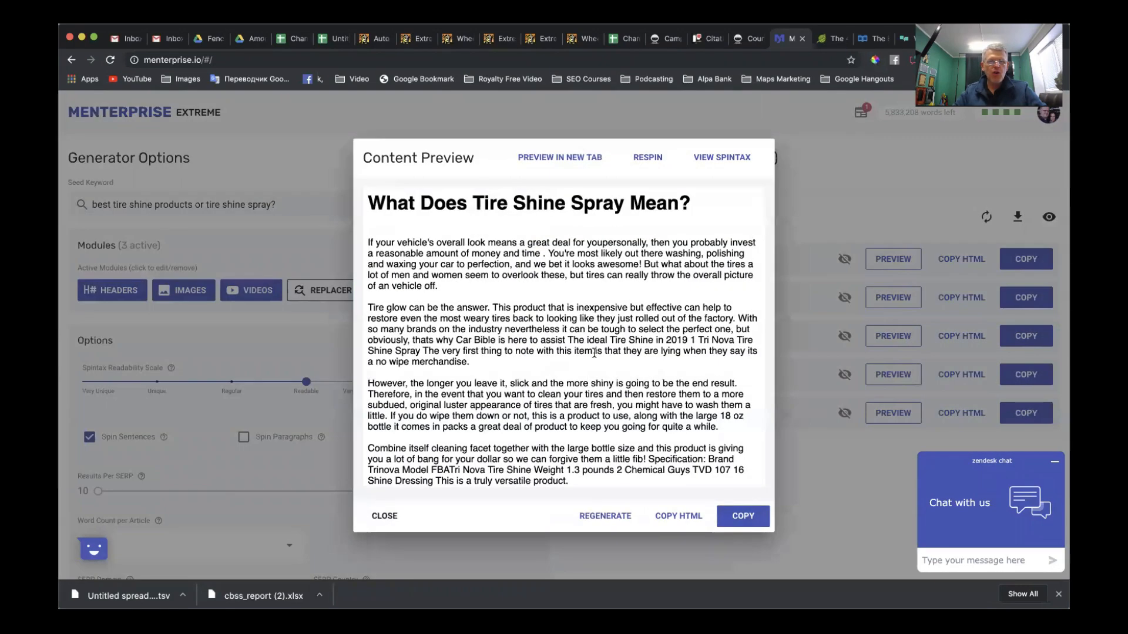
scroll(594, 353, "down", 5)
scroll(594, 353, "down", 15)
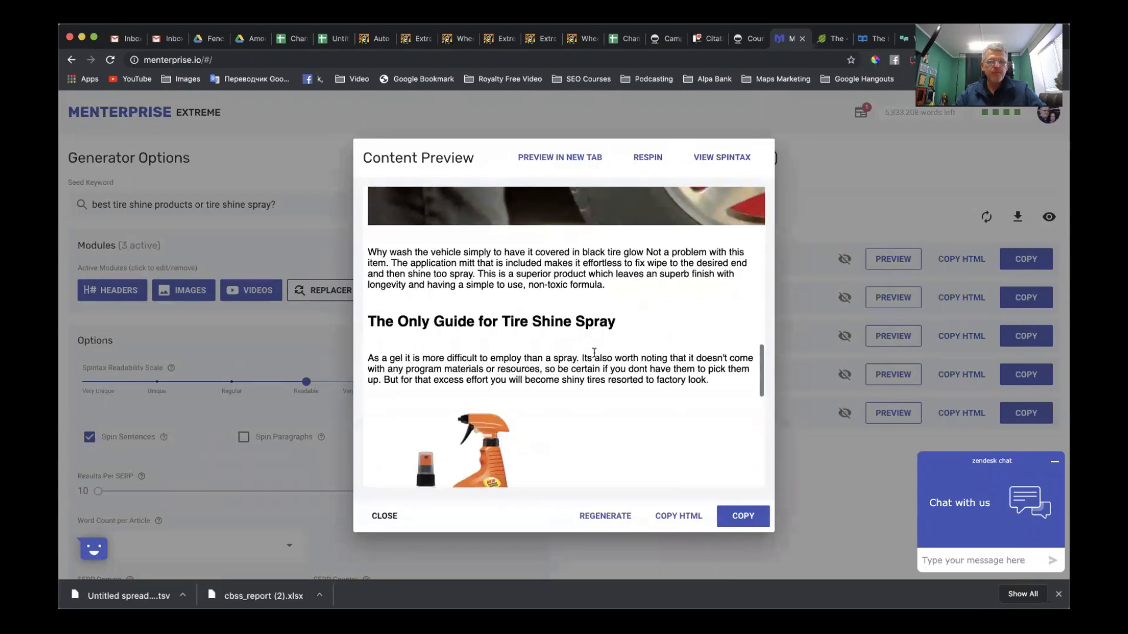
scroll(594, 352, "down", 3)
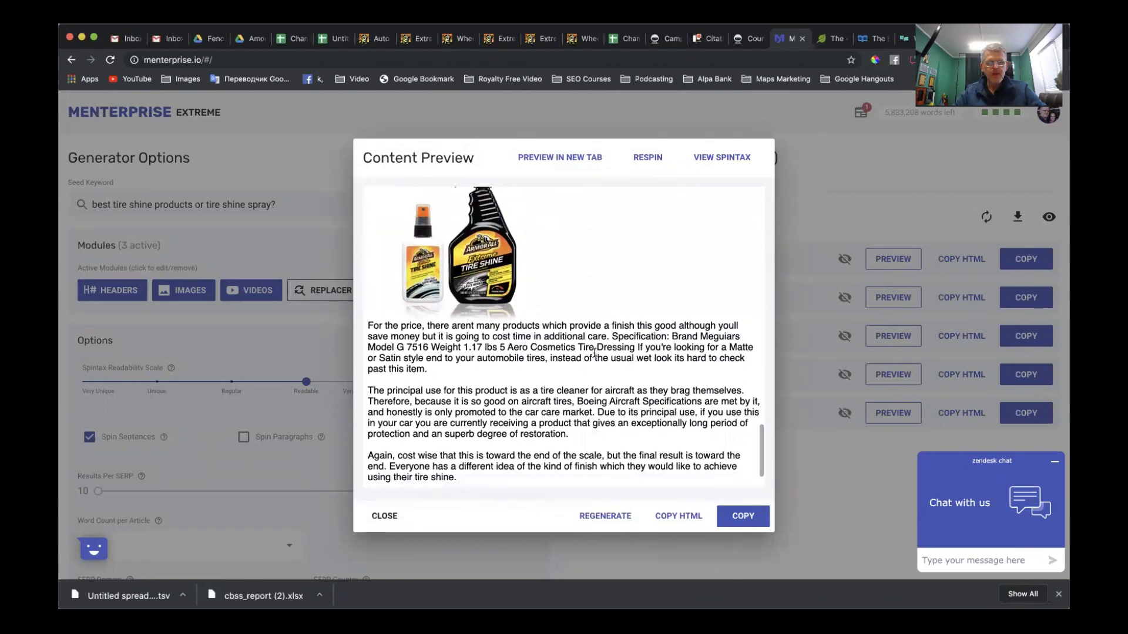
Step: Regenerate the first article once more and look through the new version's headers, images and video
left_click(606, 515)
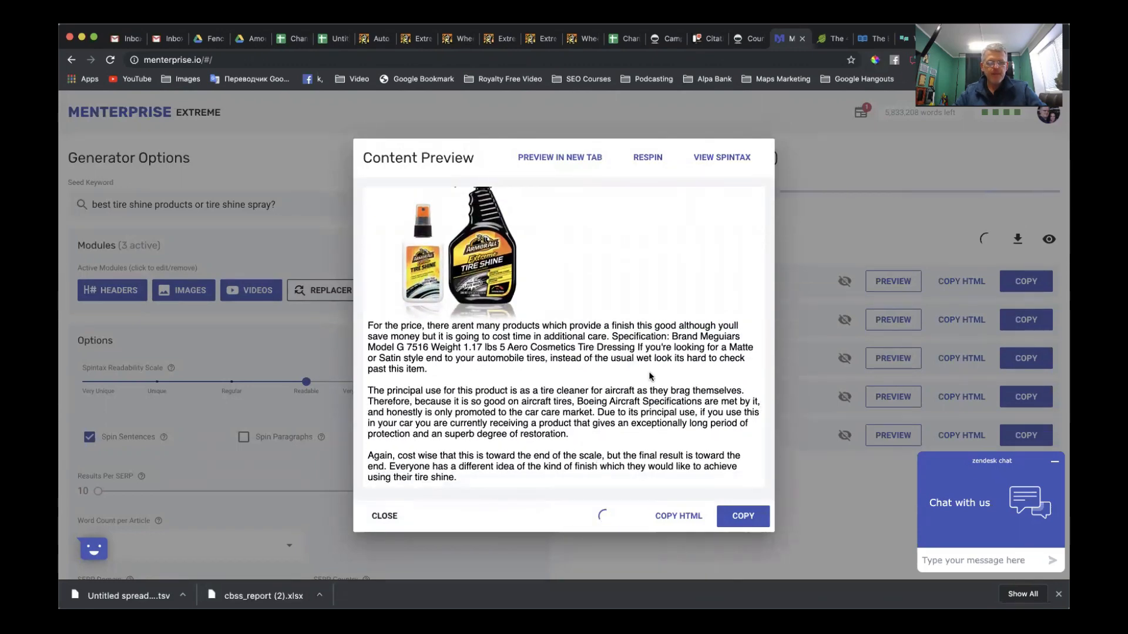
scroll(650, 377, "down", 10)
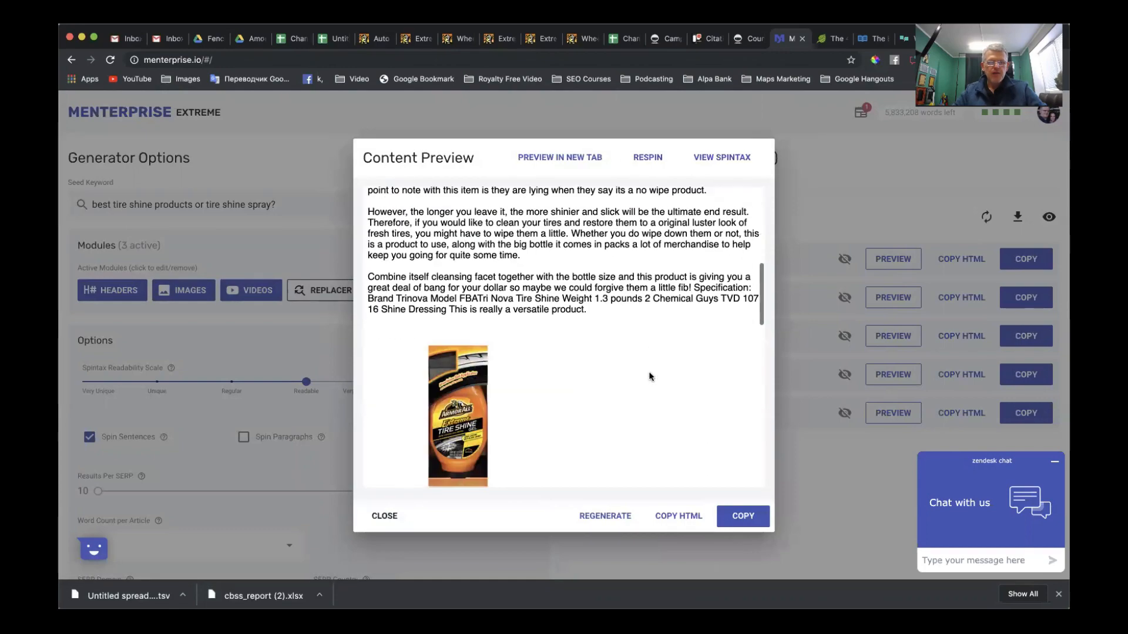
scroll(650, 377, "down", 10)
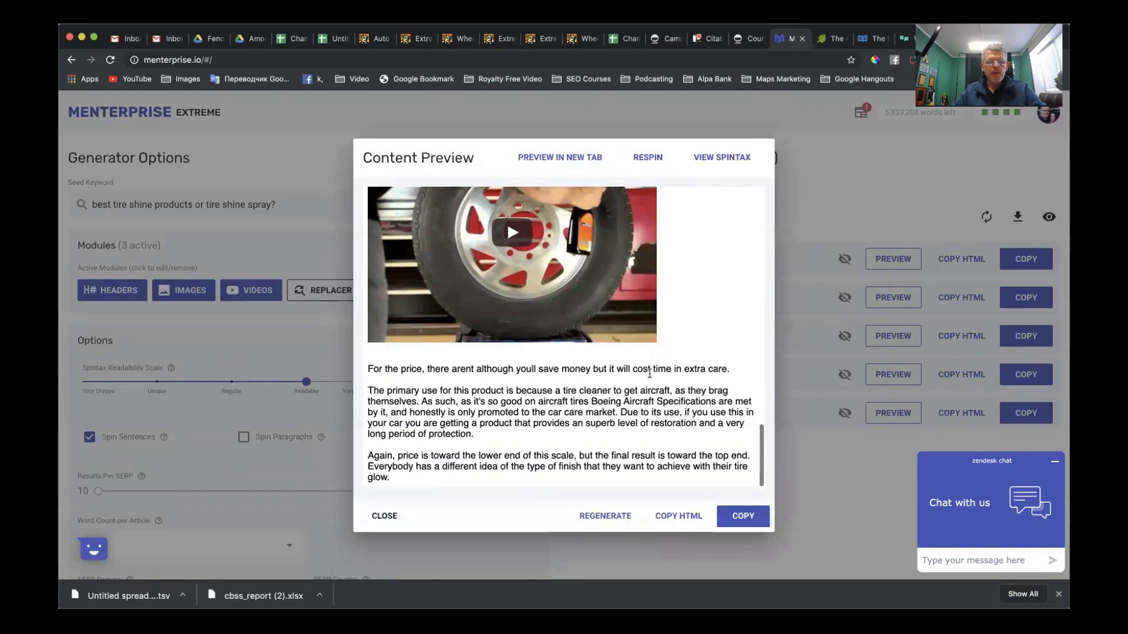
scroll(650, 374, "up", 5)
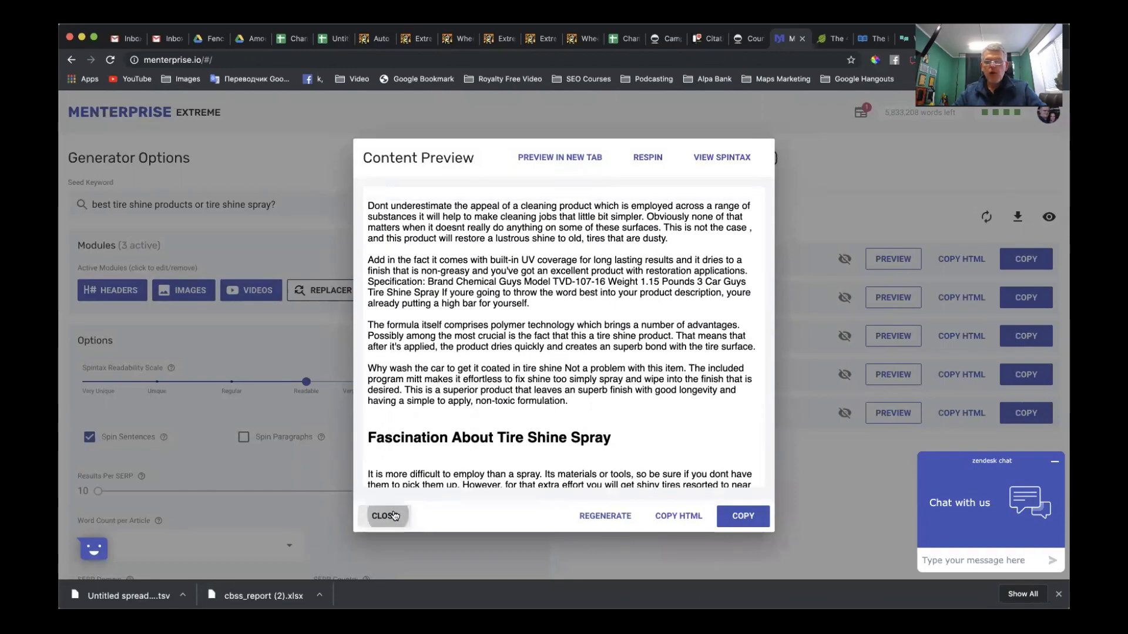
Step: Regenerate the first article again from its preview and skim the new version from start to end
left_click(384, 516)
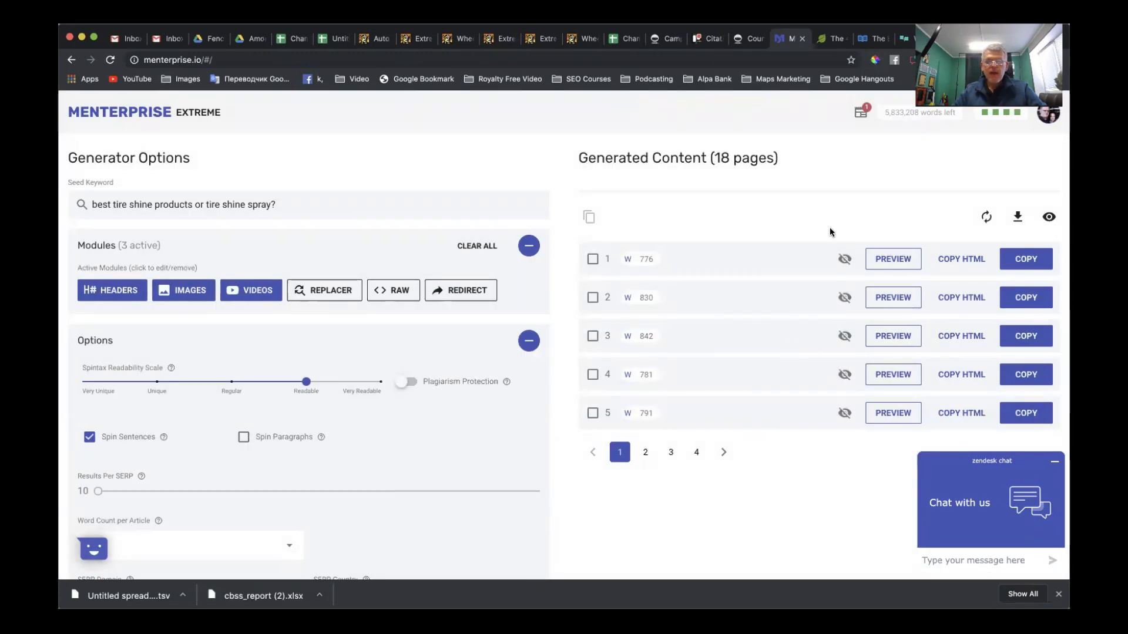
left_click(887, 258)
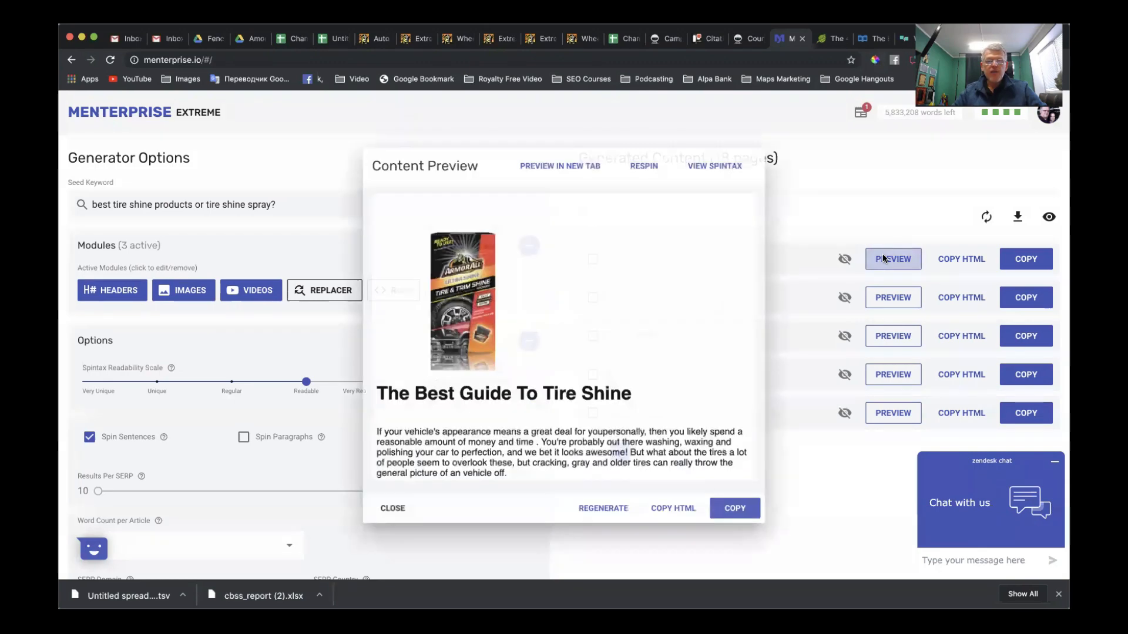
left_click(603, 517)
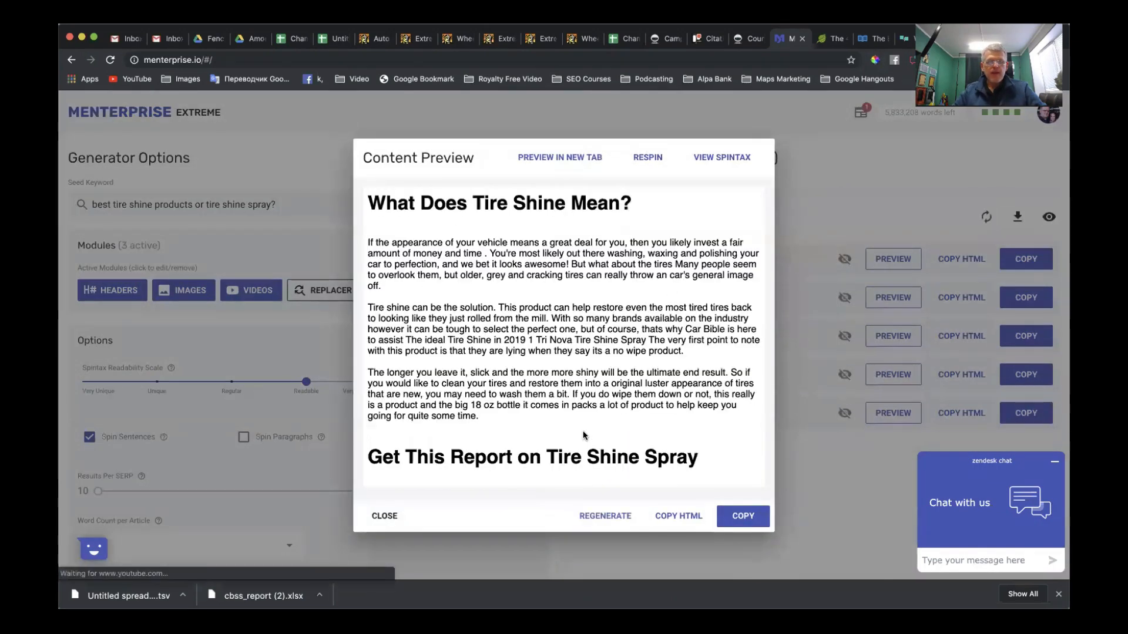
scroll(562, 282, "down", 5)
scroll(562, 286, "down", 10)
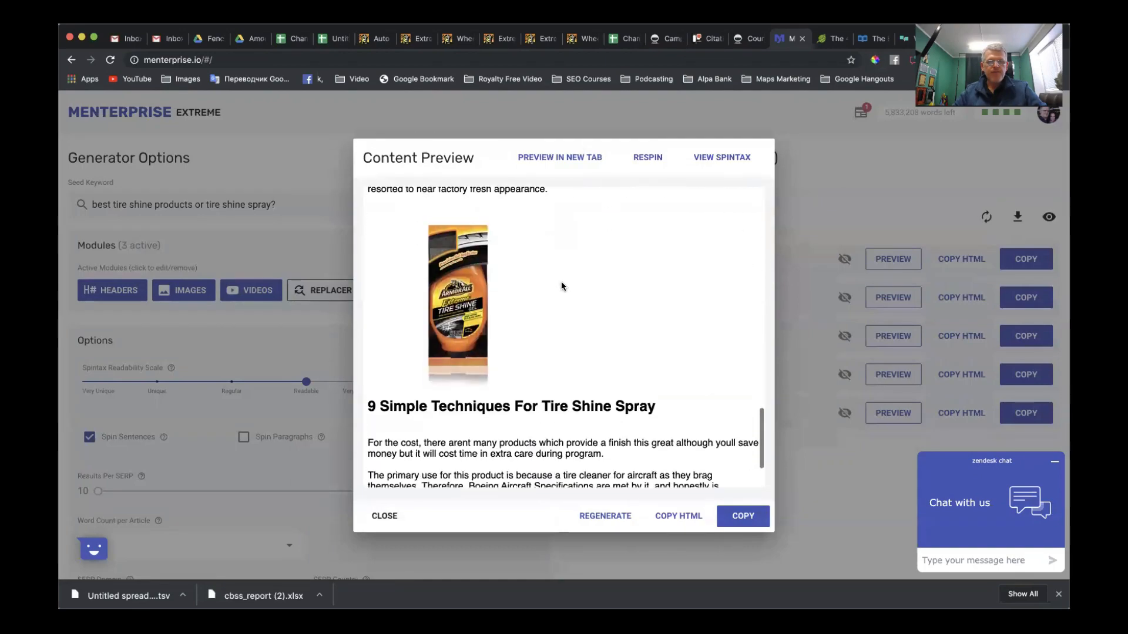
scroll(562, 286, "up", 15)
scroll(561, 286, "up", 5)
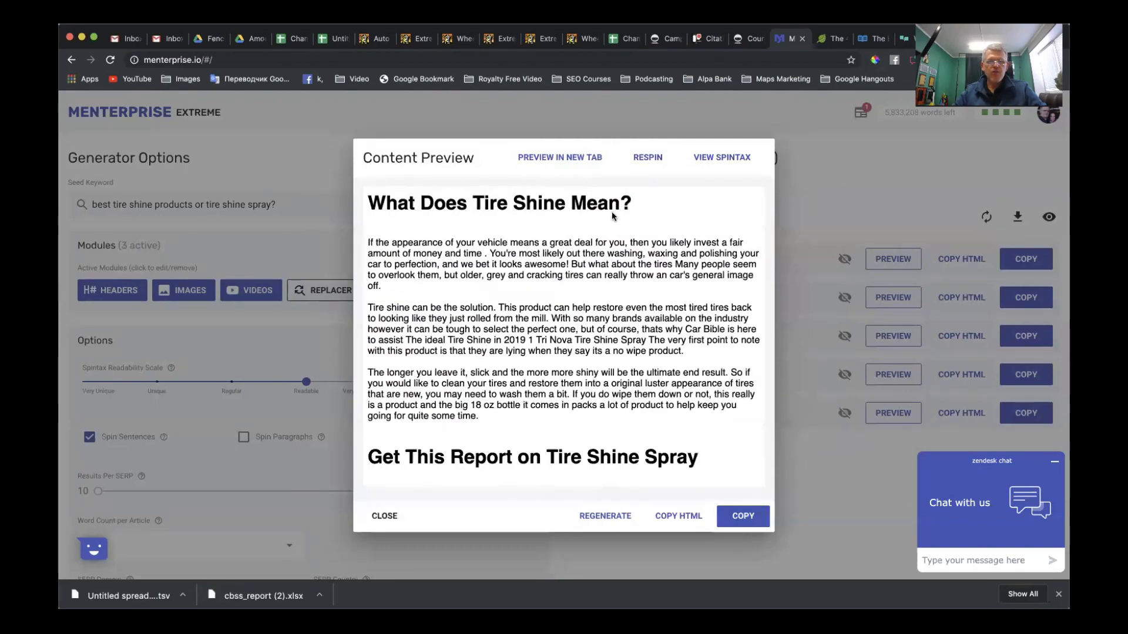
Step: Examine where the headers, product images and embedded video fall between the paragraphs of the first article, and close its preview
scroll(600, 234, "down", 15)
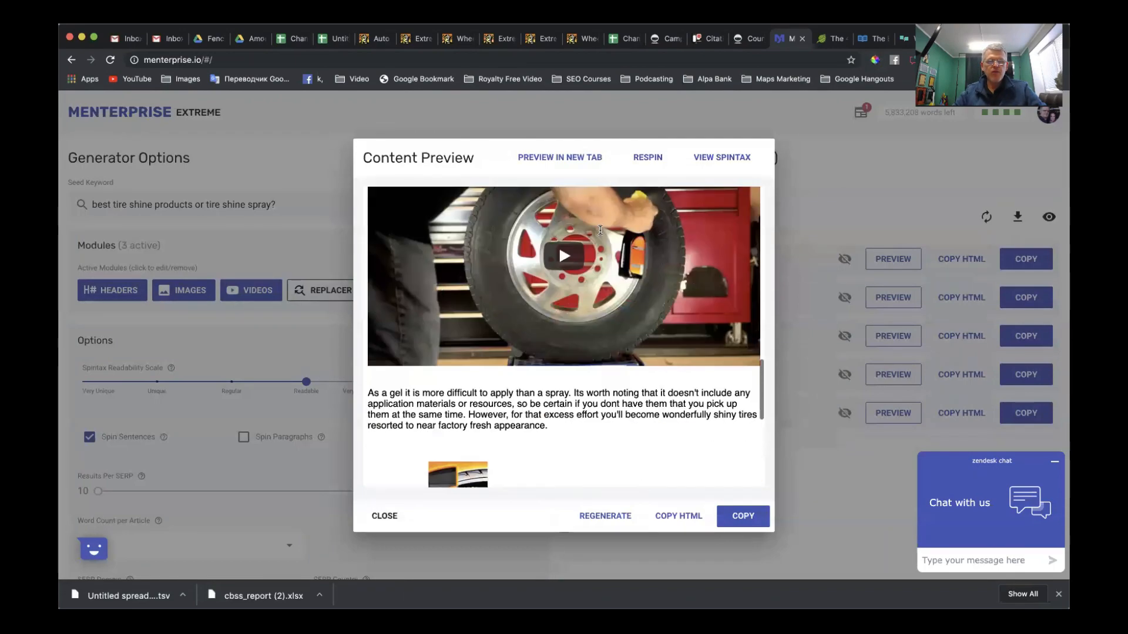
scroll(600, 230, "down", 15)
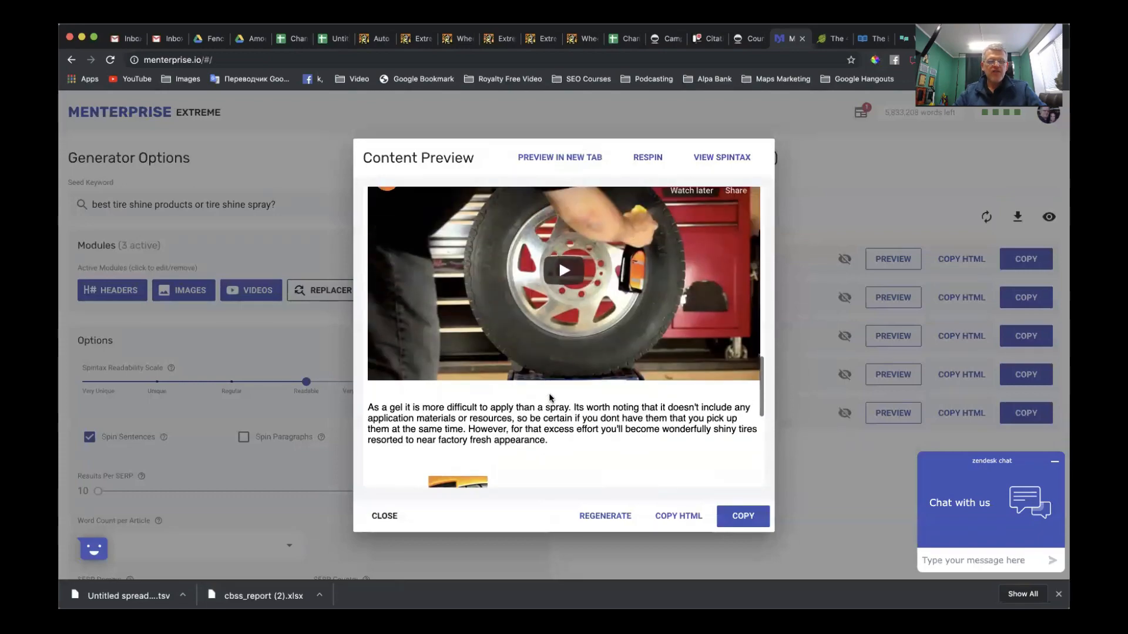
scroll(549, 398, "up", 15)
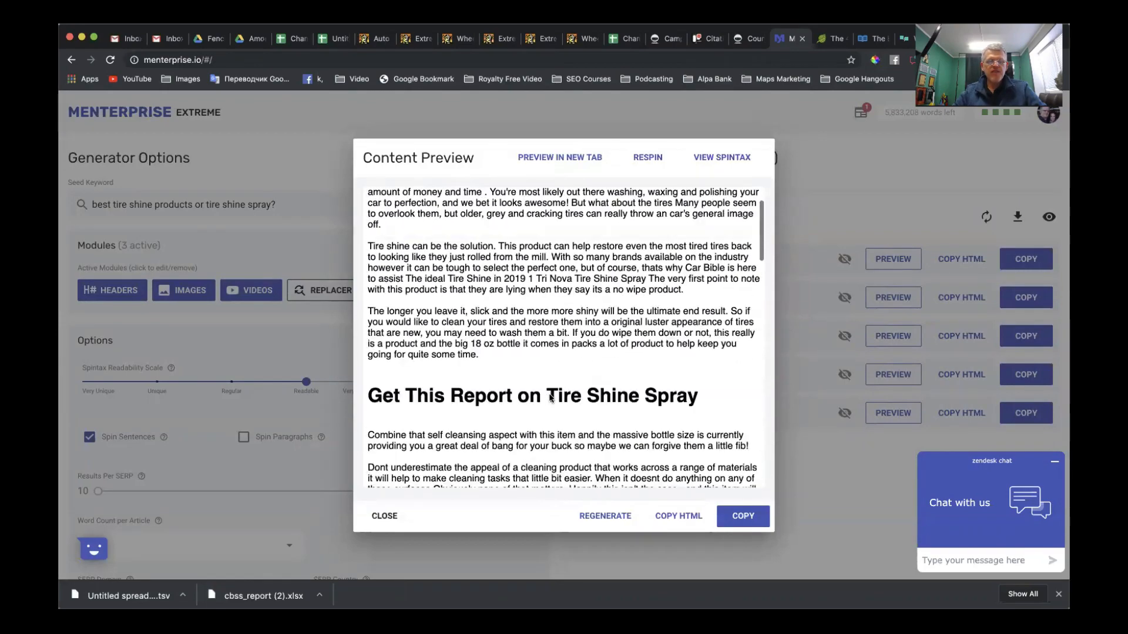
scroll(549, 394, "down", 15)
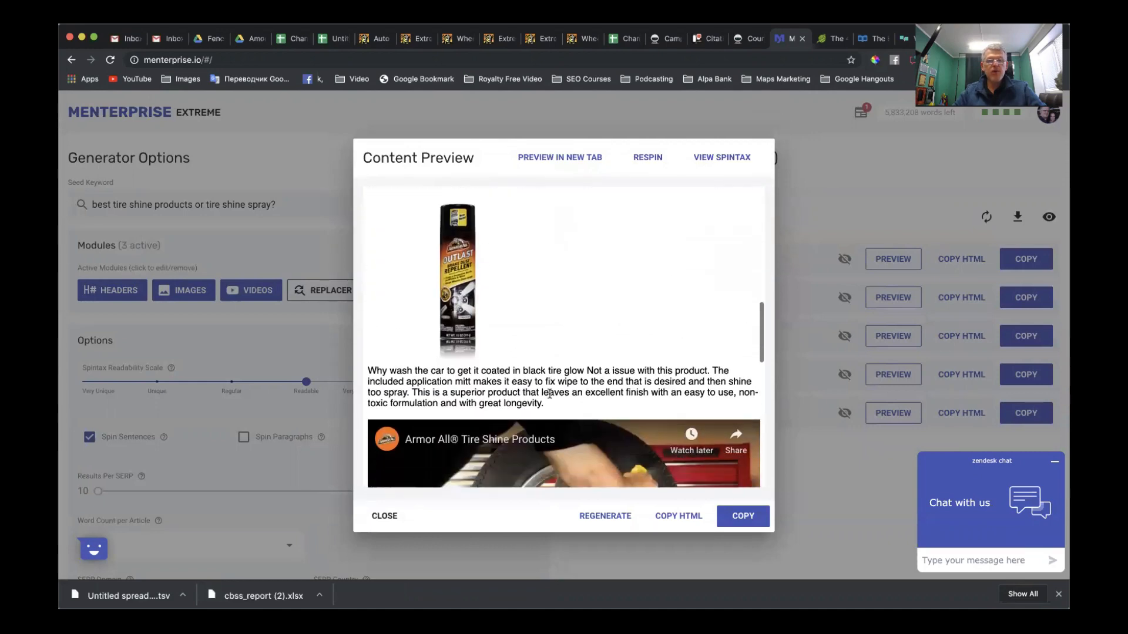
scroll(551, 398, "down", 5)
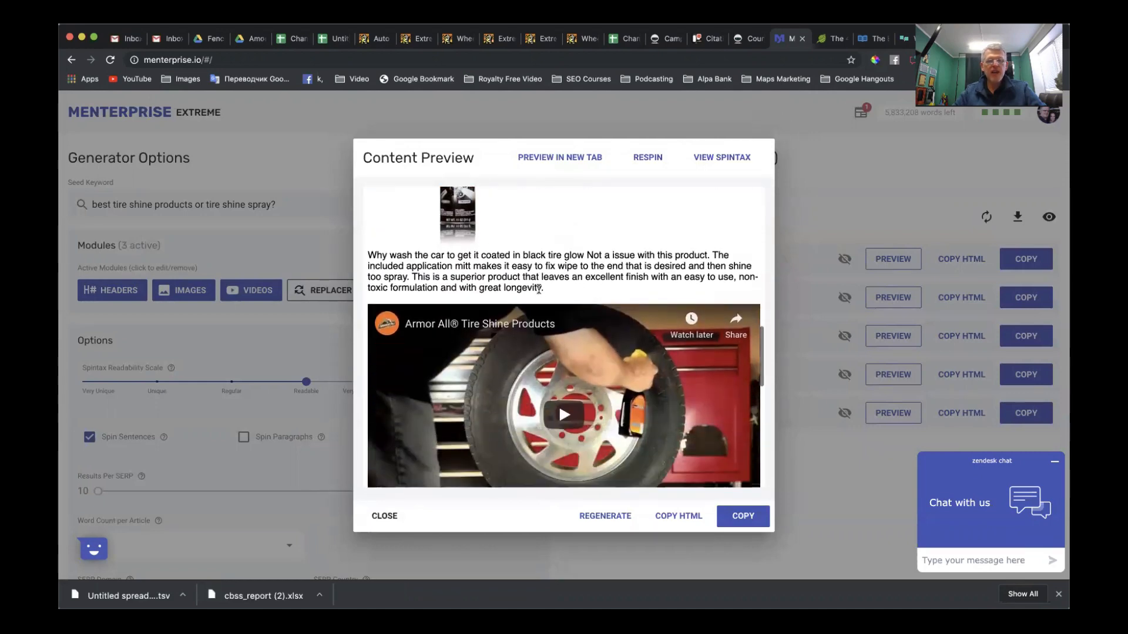
scroll(532, 346, "down", 5)
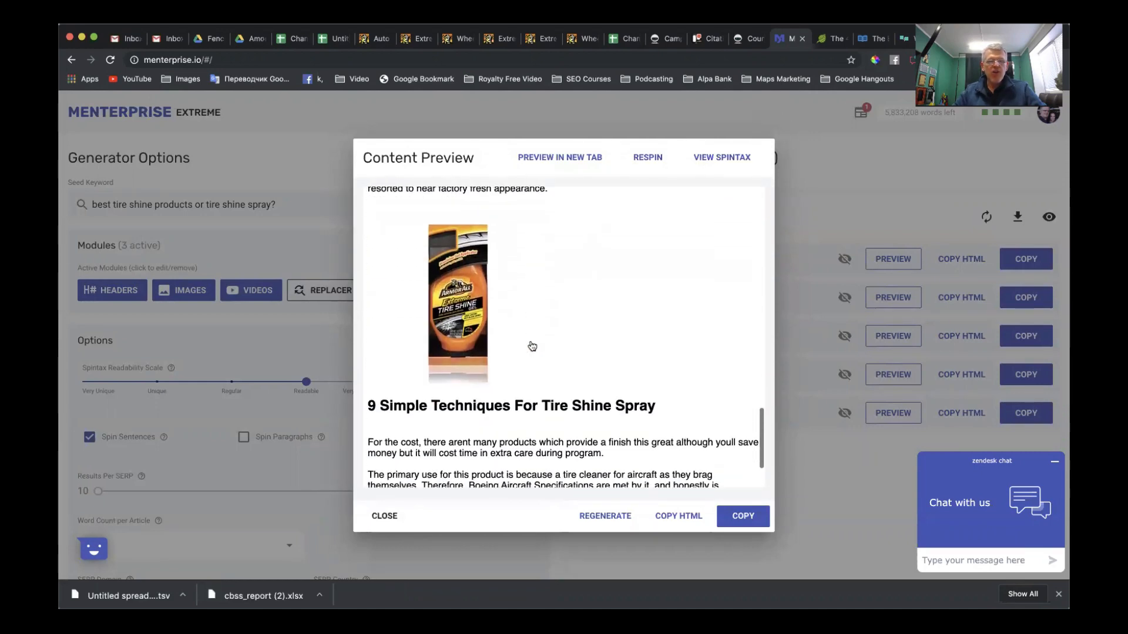
scroll(532, 346, "up", 2)
left_click(384, 515)
Step: Copy the five articles on the first results page as spintax and paste them into the article body of the Money Robot campaign
left_click(592, 259)
left_click(592, 297)
left_click(592, 336)
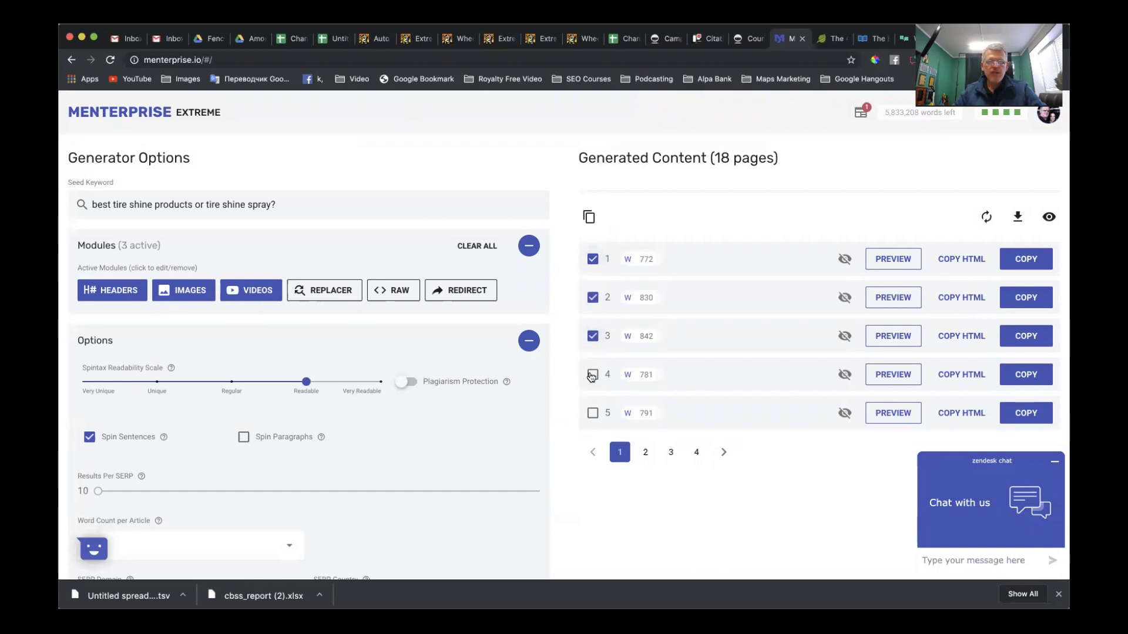
left_click(592, 375)
left_click(593, 413)
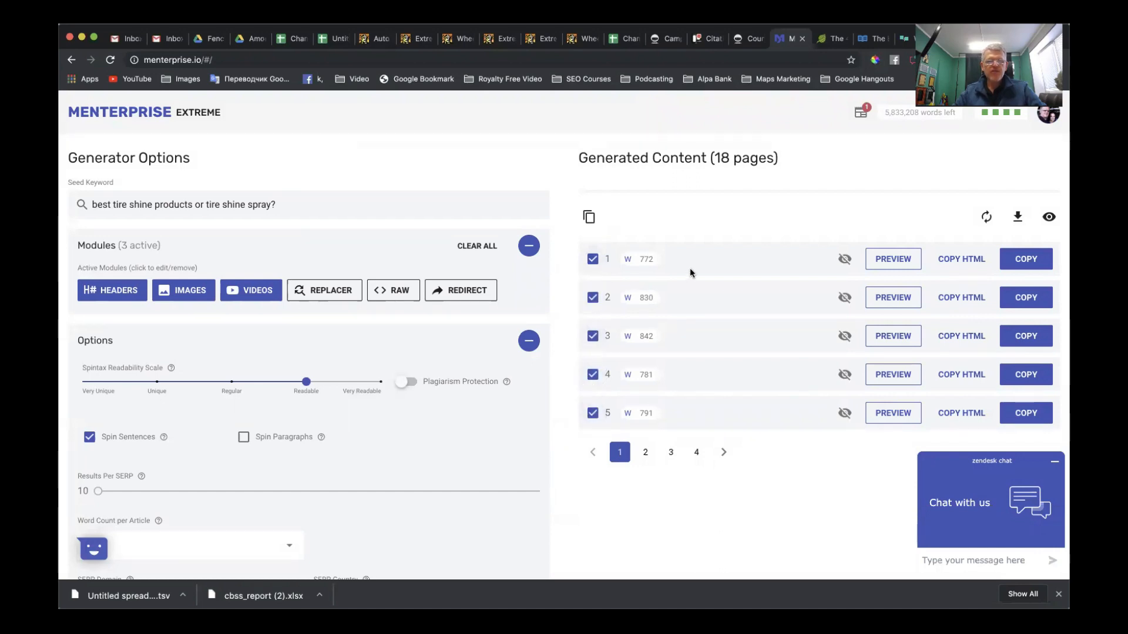
left_click(589, 217)
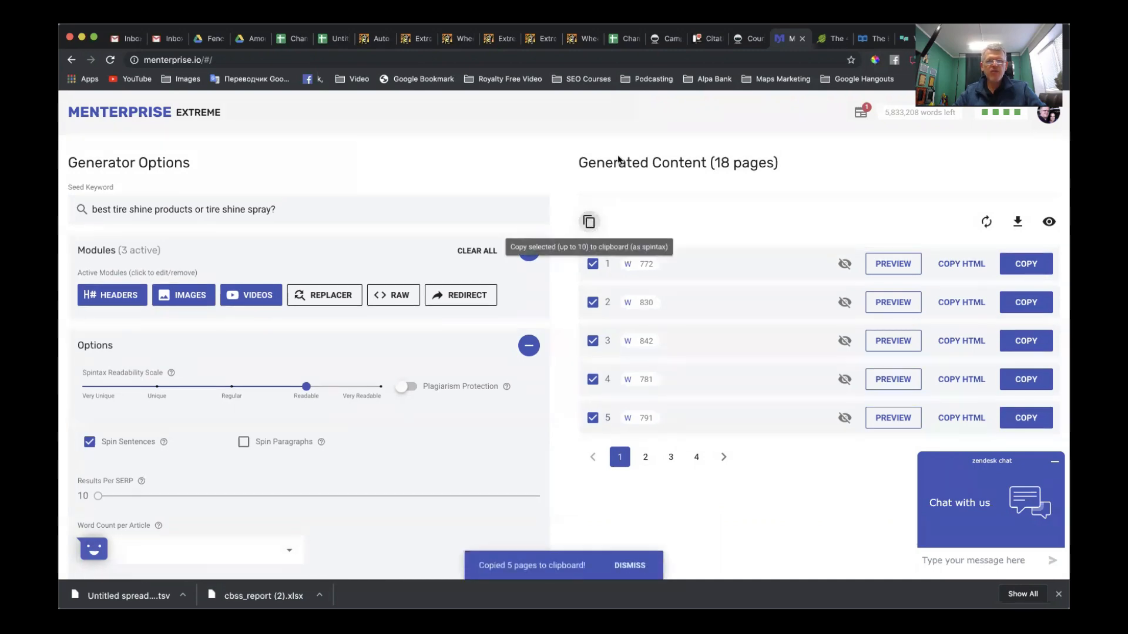
left_click(663, 38)
key("super+v")
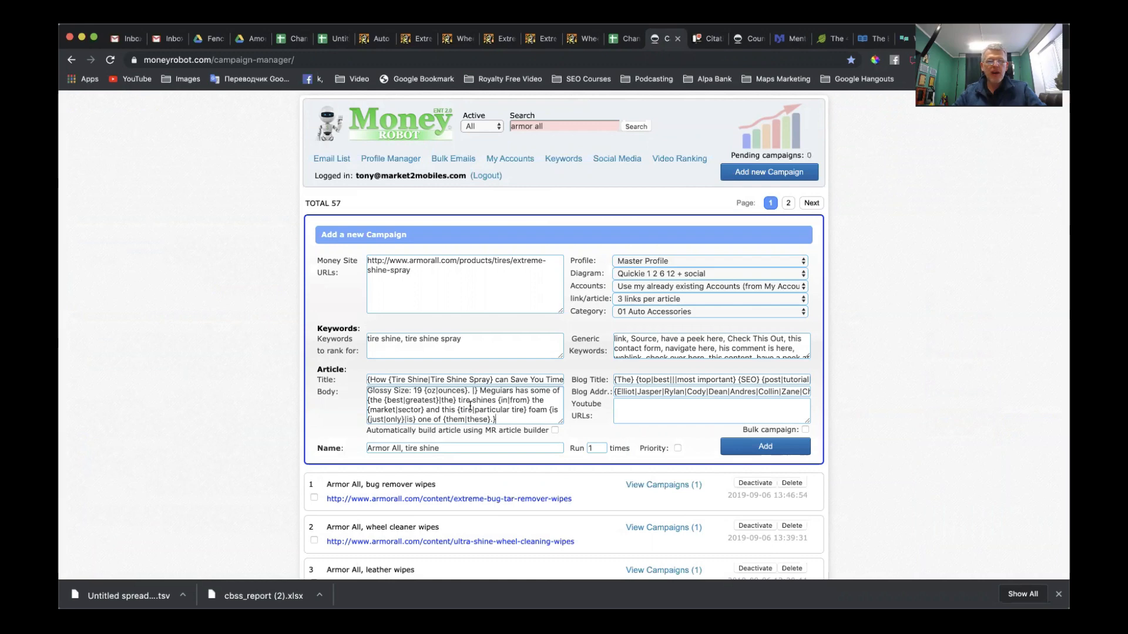
Step: Return to Menterprise and preview the first and second articles, checking their headers, images and video
left_click(783, 40)
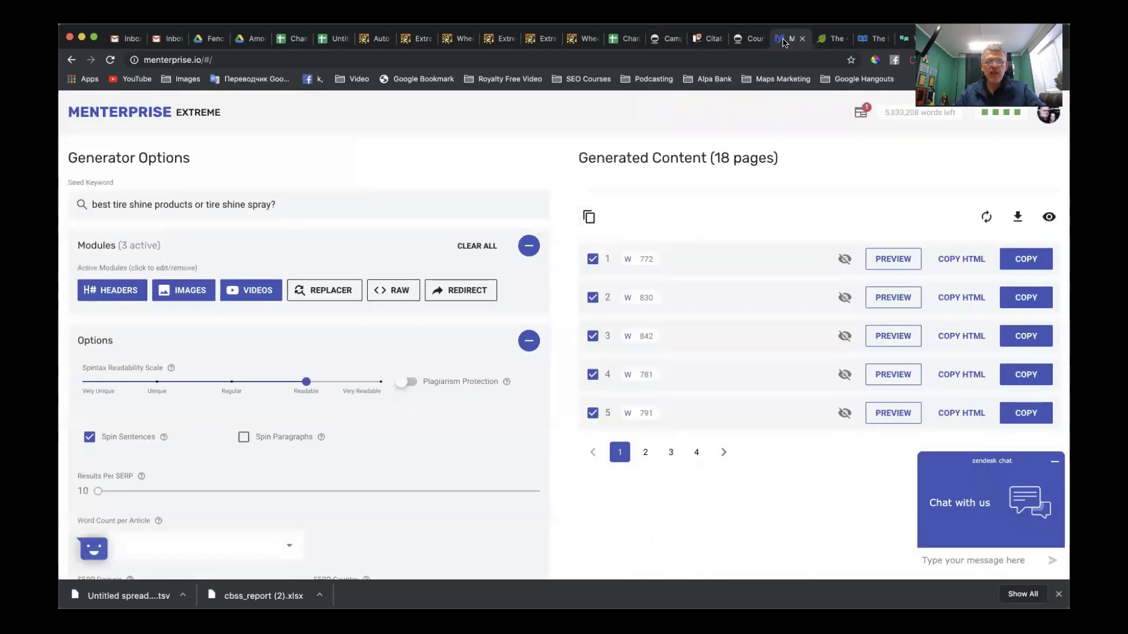
left_click(881, 261)
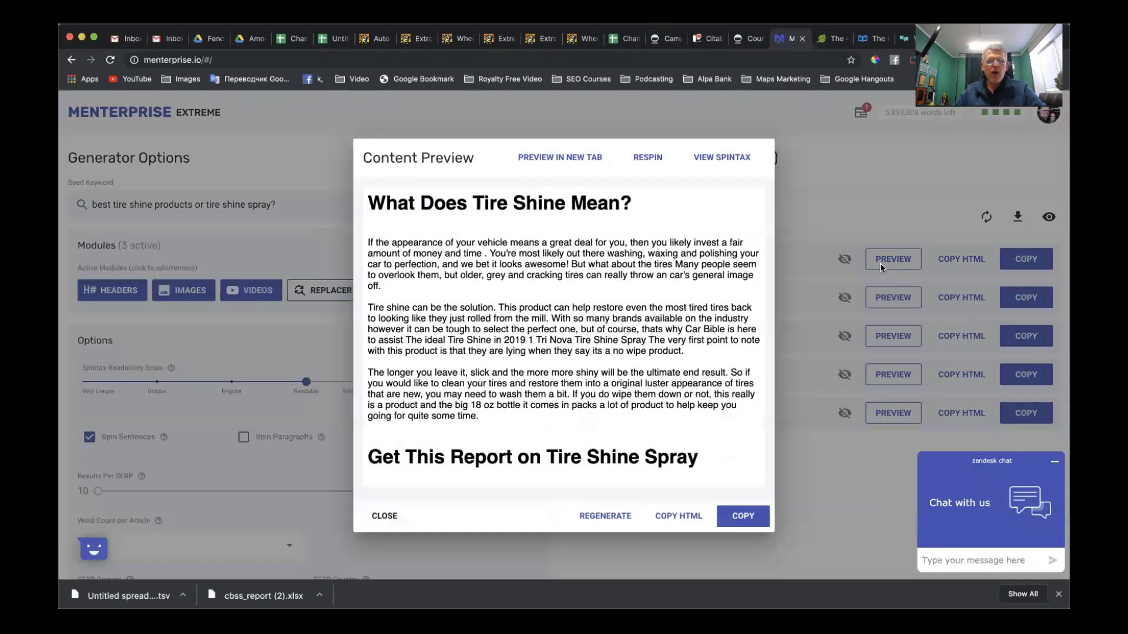
scroll(634, 239, "down", 10)
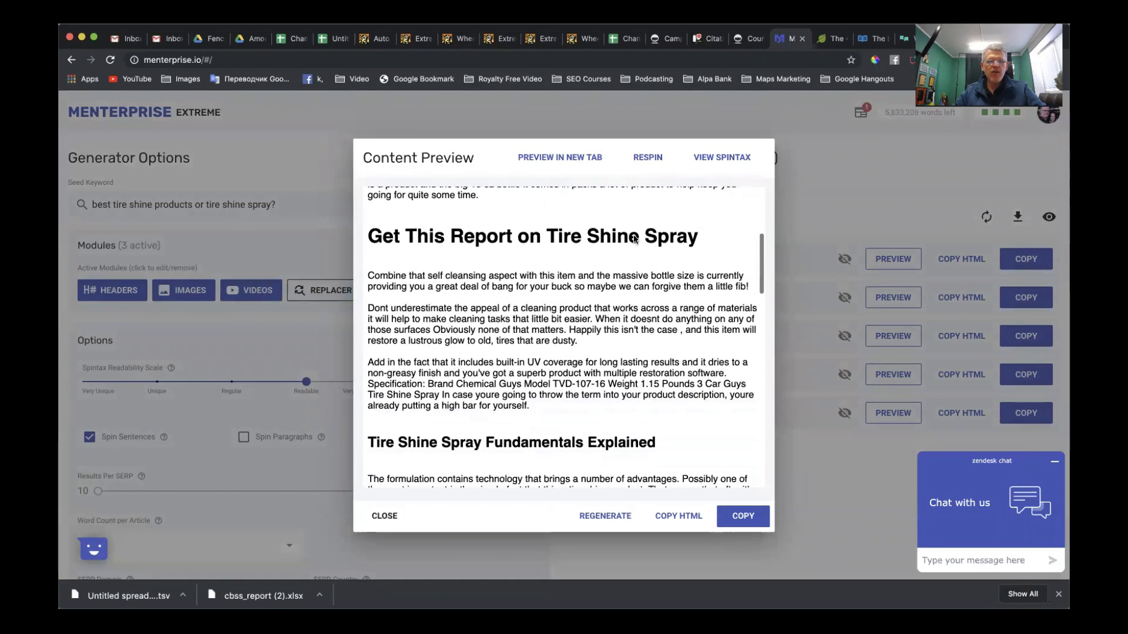
scroll(634, 239, "down", 10)
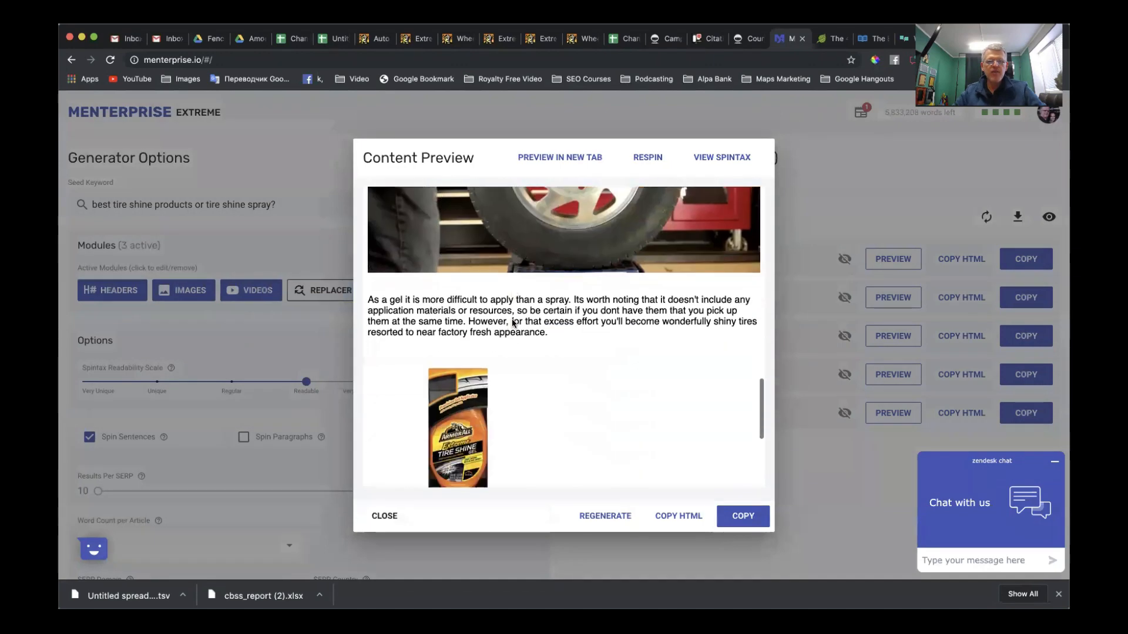
left_click(916, 182)
left_click(892, 297)
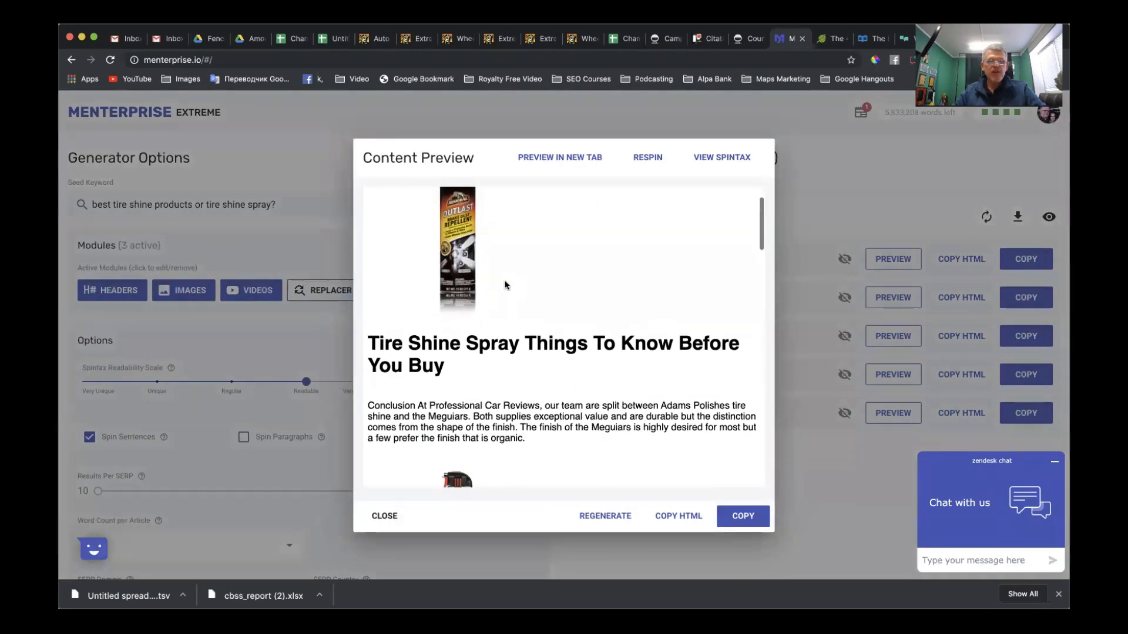
scroll(506, 285, "down", 5)
scroll(505, 286, "down", 15)
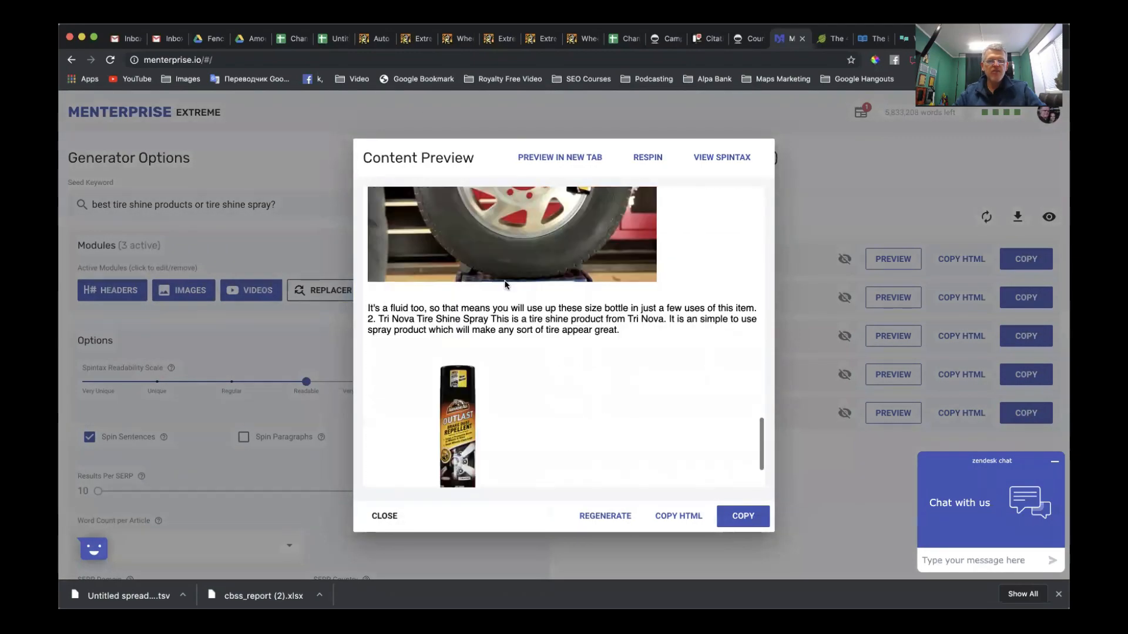
left_click(384, 515)
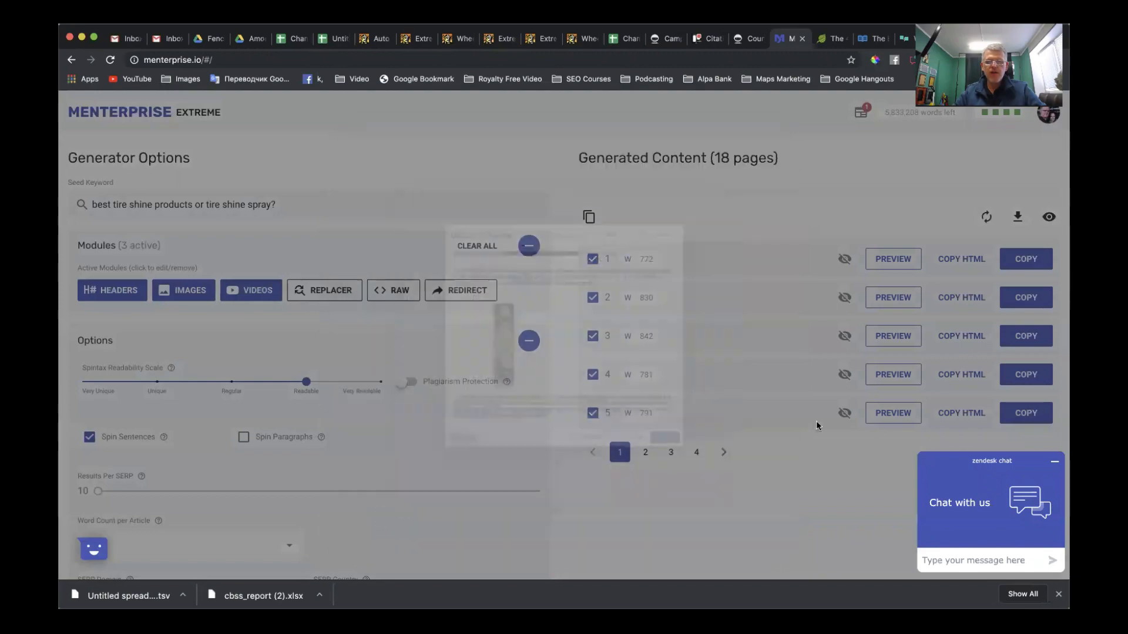
Step: Preview the third and fifth articles, and check the keywords and header frequency in the Headers module
left_click(889, 338)
scroll(659, 353, "down", 10)
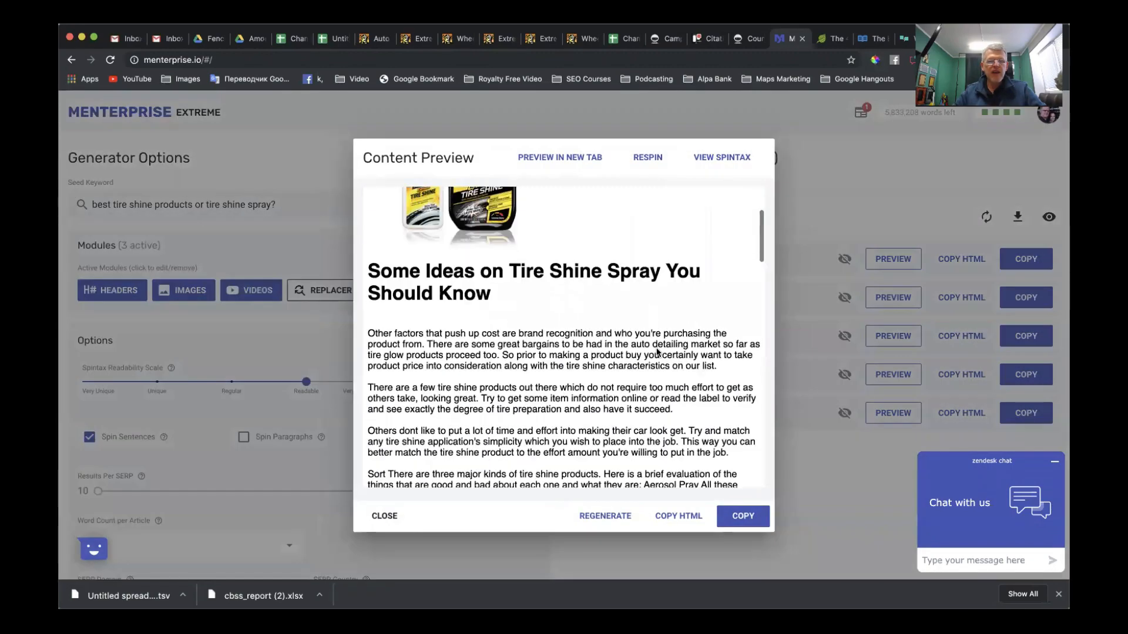
scroll(657, 352, "down", 10)
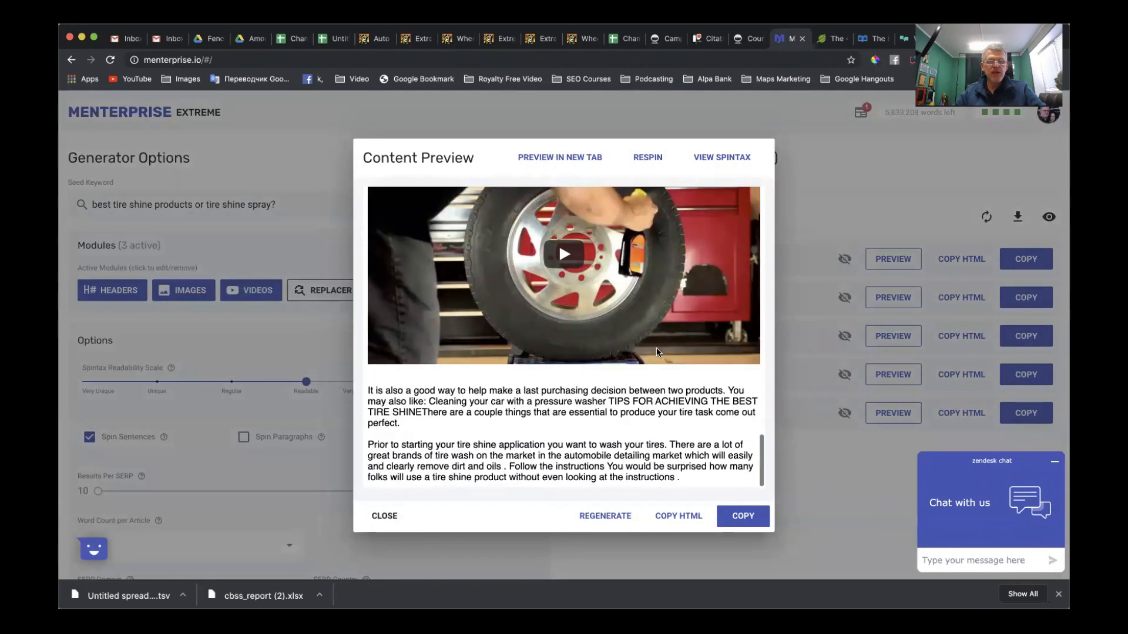
left_click(379, 515)
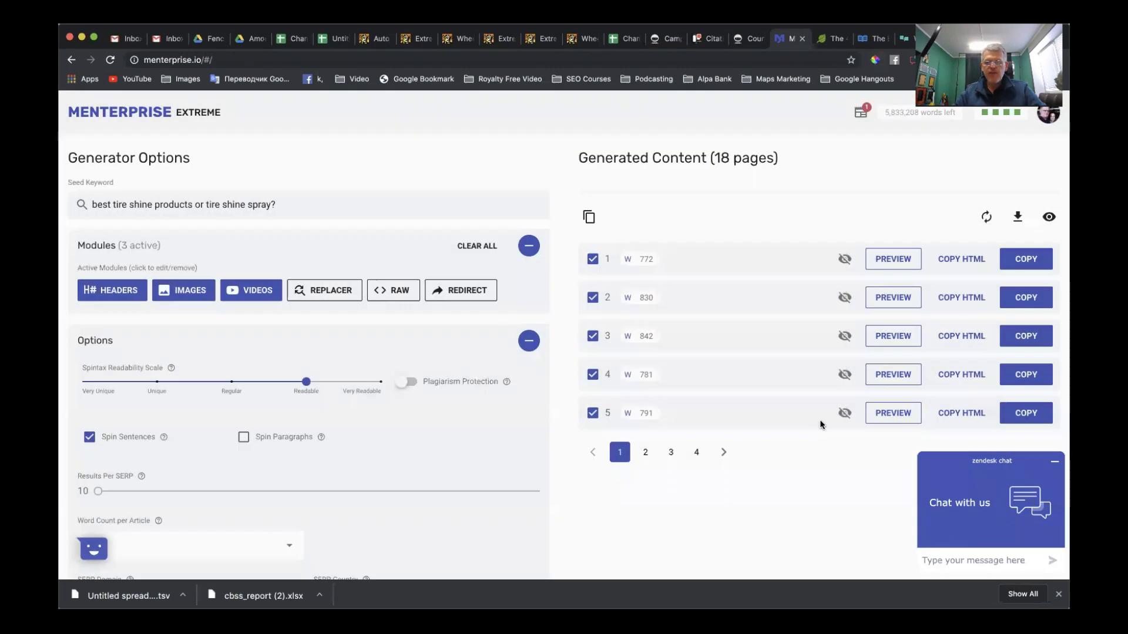
left_click(895, 413)
scroll(653, 396, "down", 10)
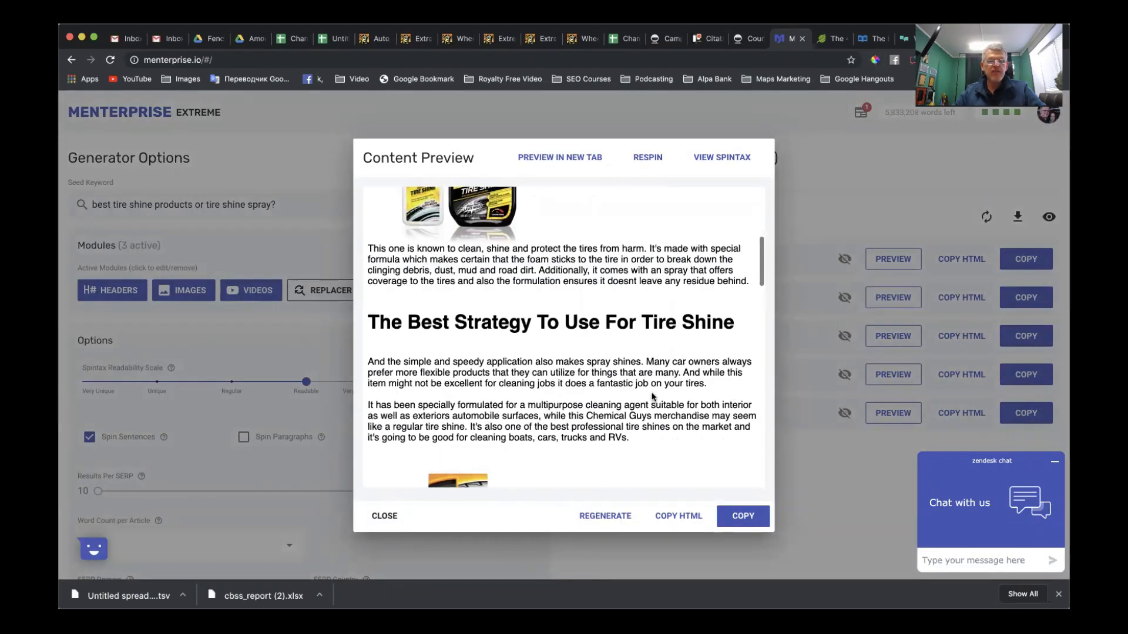
scroll(652, 397, "down", 10)
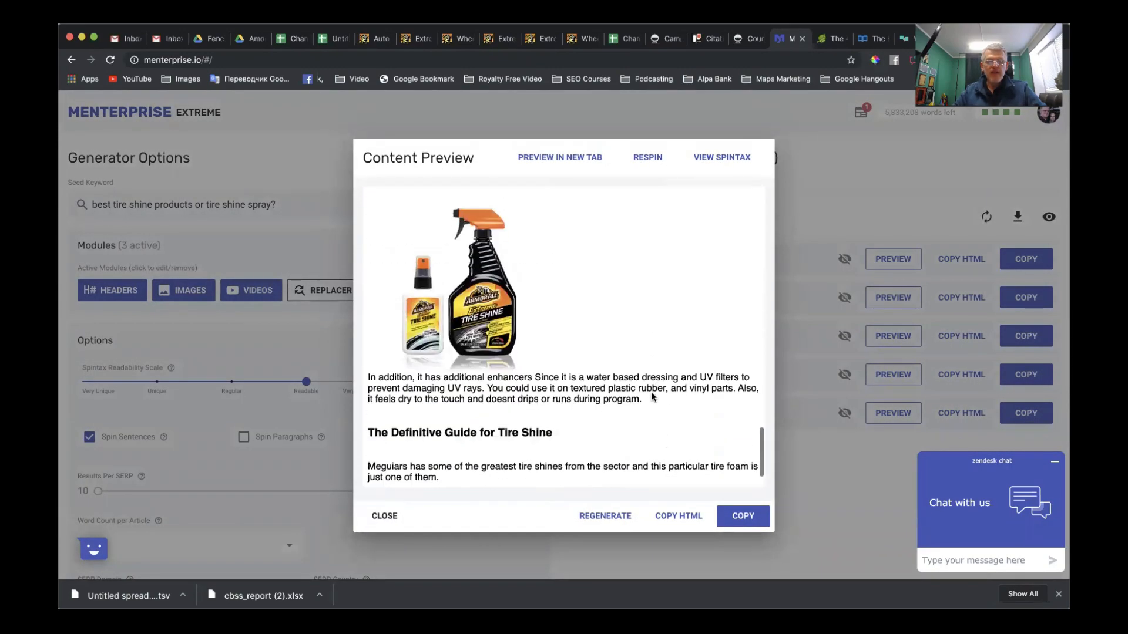
left_click(404, 515)
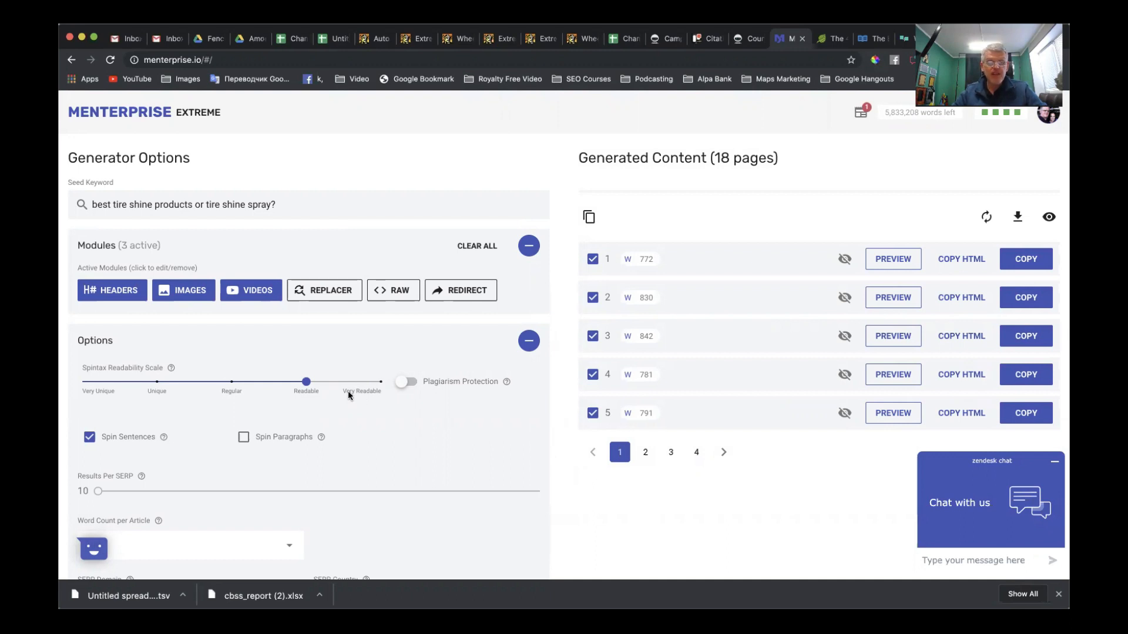
left_click(126, 298)
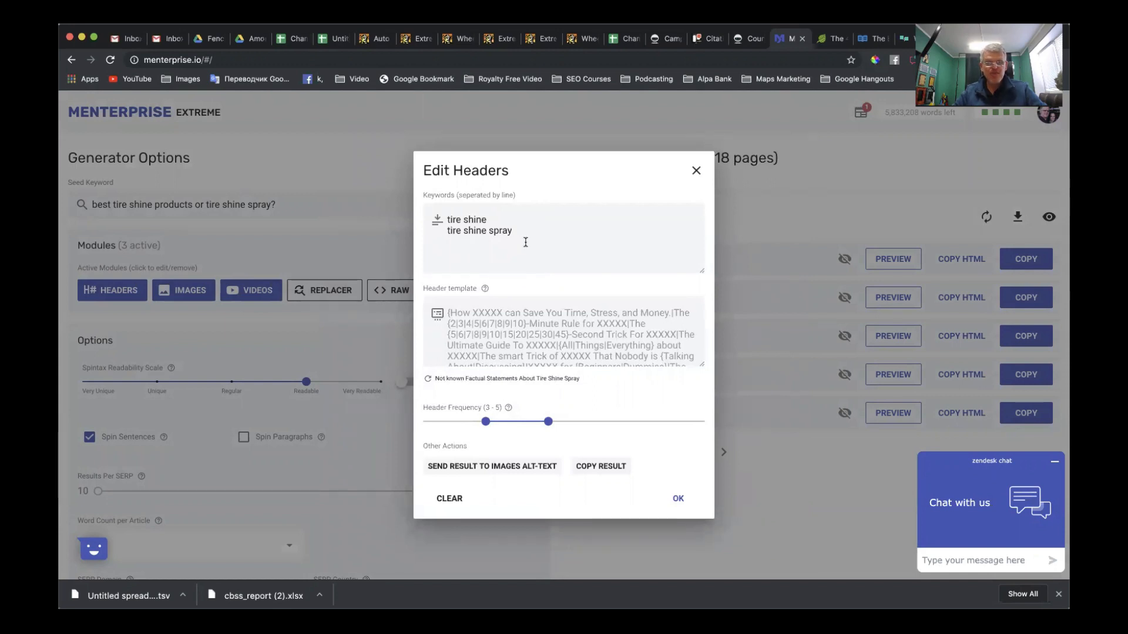
left_click(678, 500)
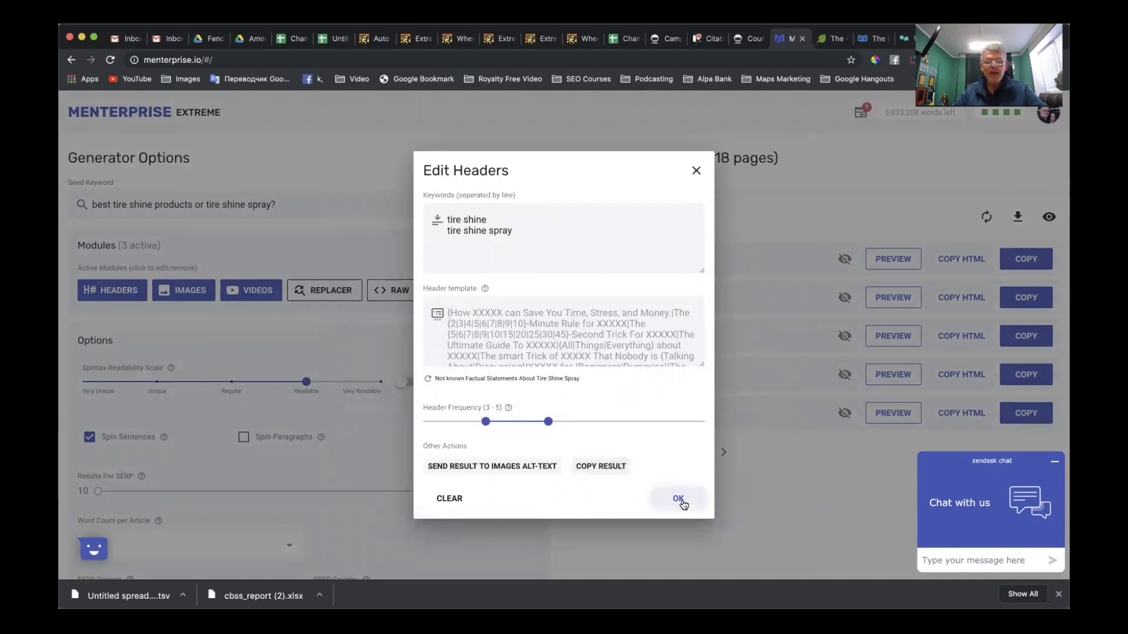
Step: Switch to Money Robot, copy the campaign name "Armor All, tire shine" and add the completed campaign
left_click(671, 40)
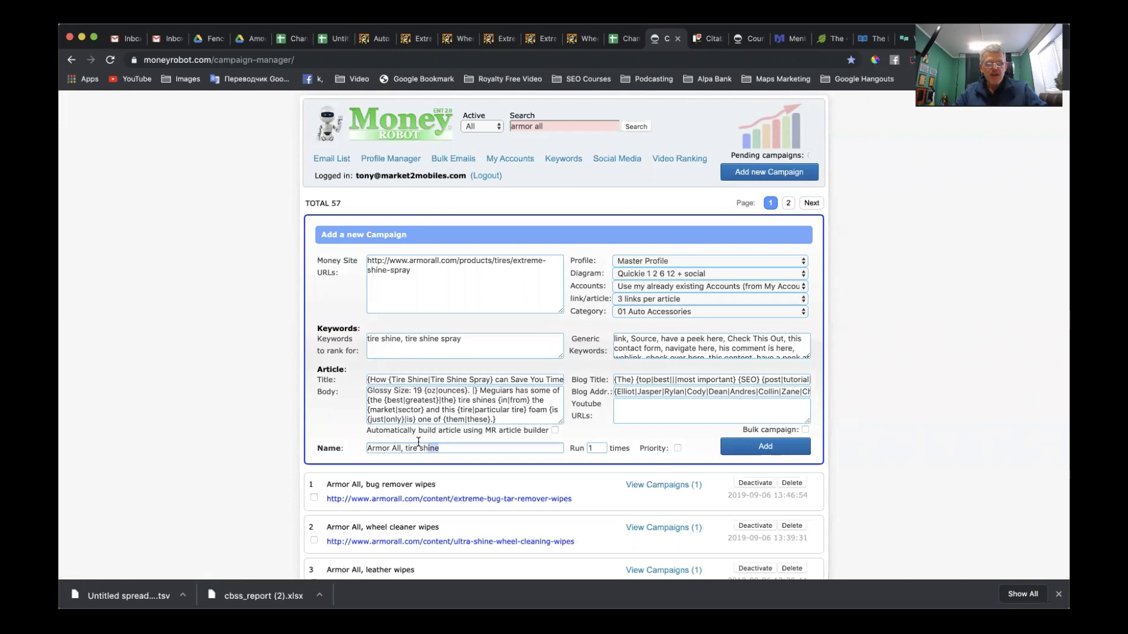
left_click_drag(419, 442, 471, 412)
key("super+c")
left_click(739, 452)
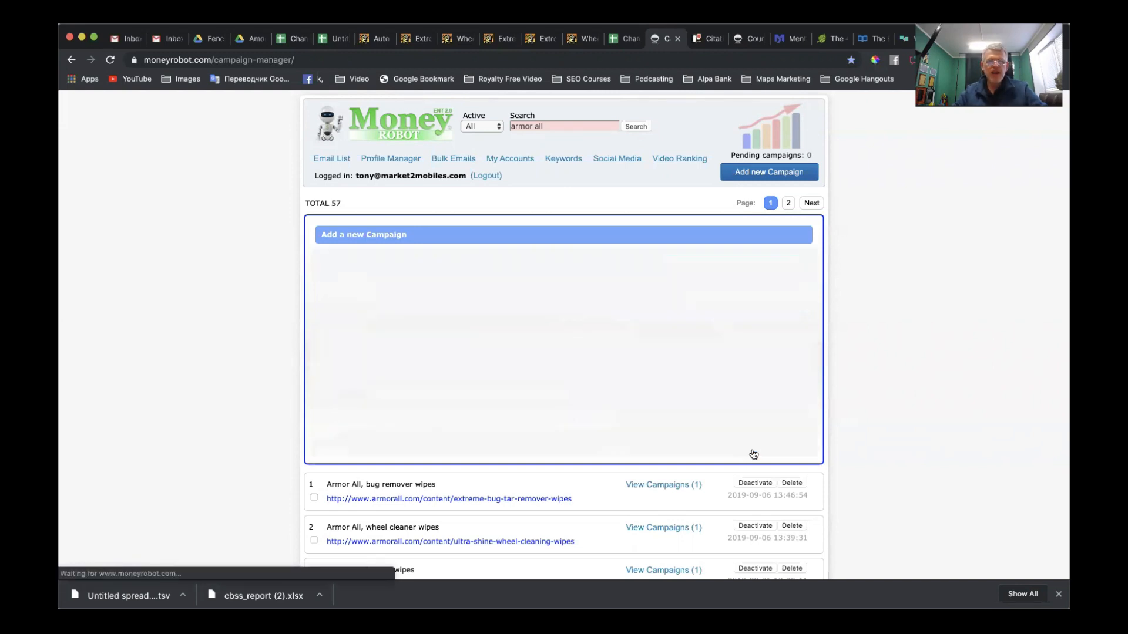
Step: Start another new campaign and name it "Armor All, tire shine"
left_click(779, 180)
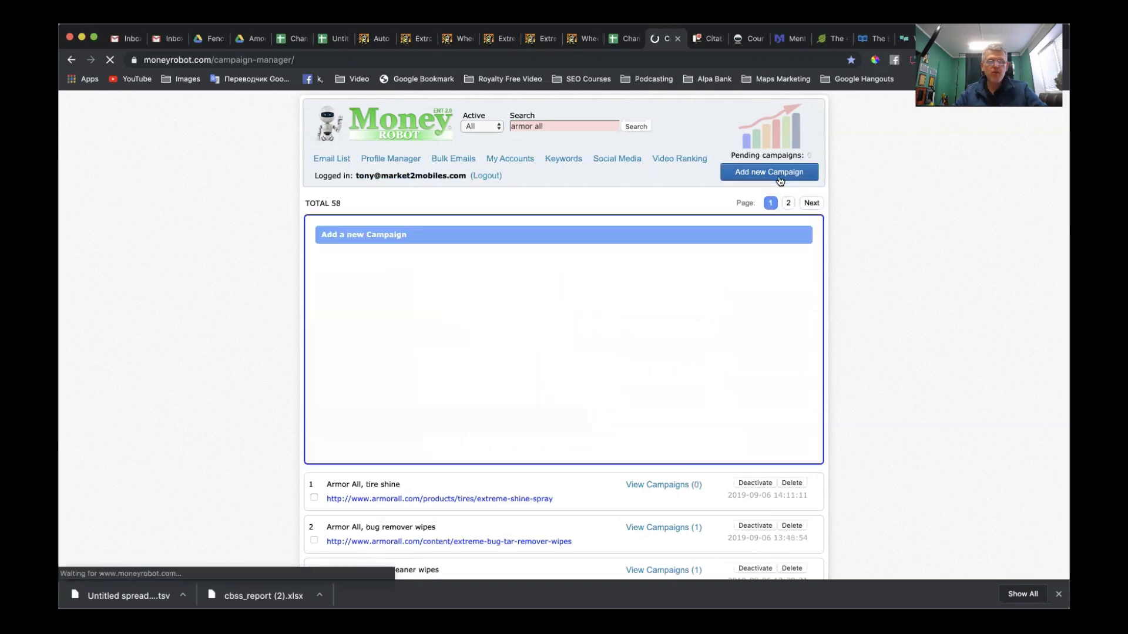
triple_click(414, 447)
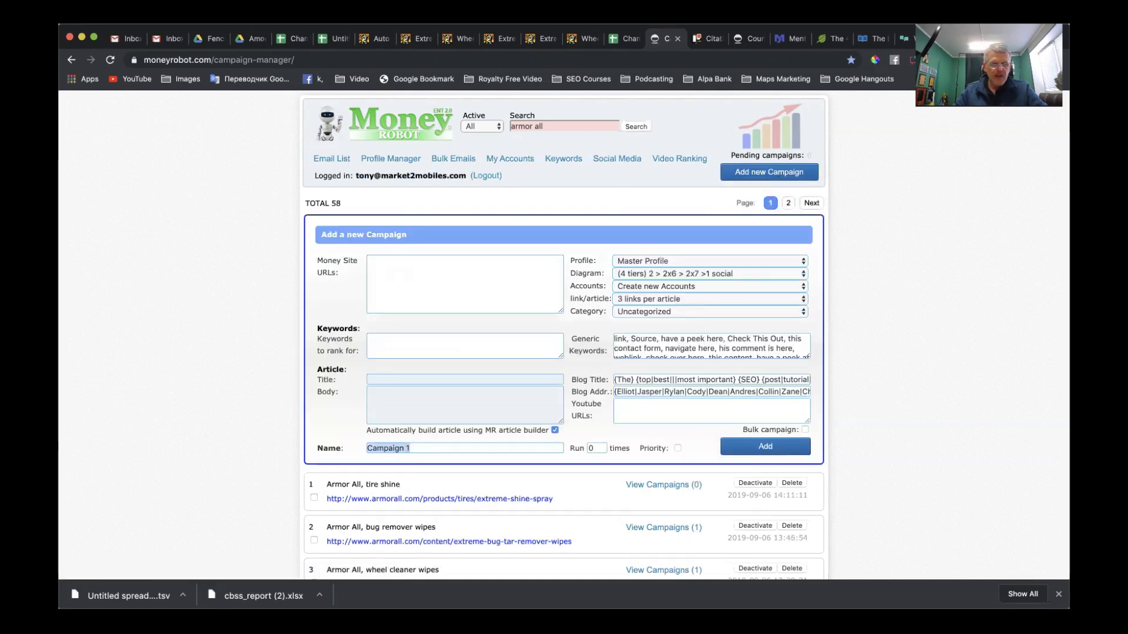
key("BackSpace")
key("super+v")
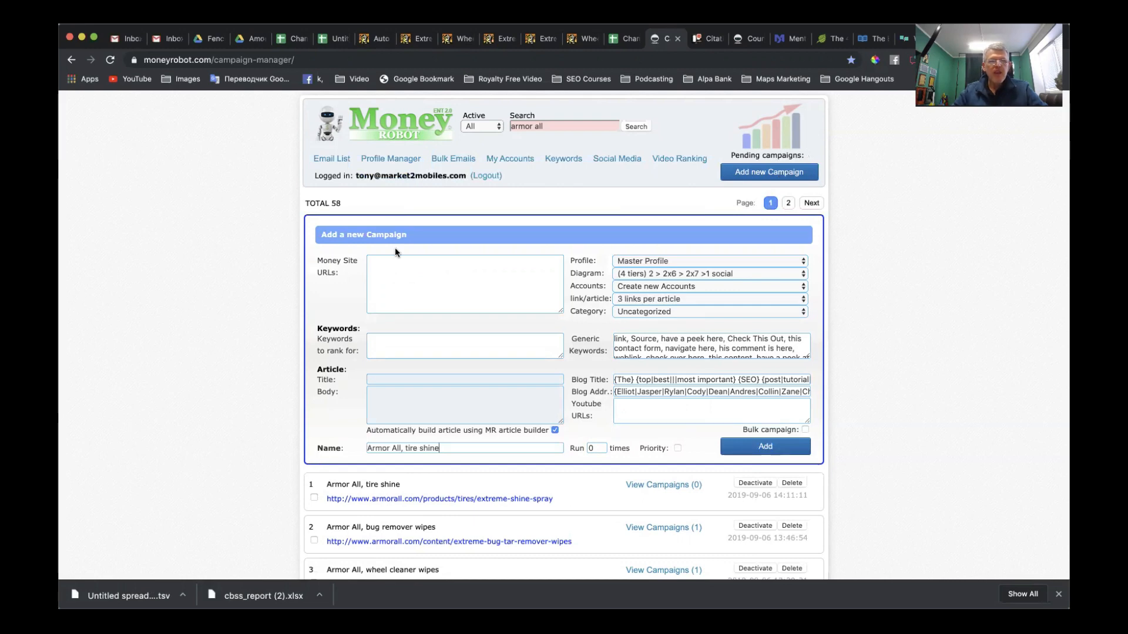
Step: Copy the ultra-shine-tire-trim-shine-sponges URL from the product spreadsheet into the new Money Robot campaign's Money Site URLs
left_click(335, 39)
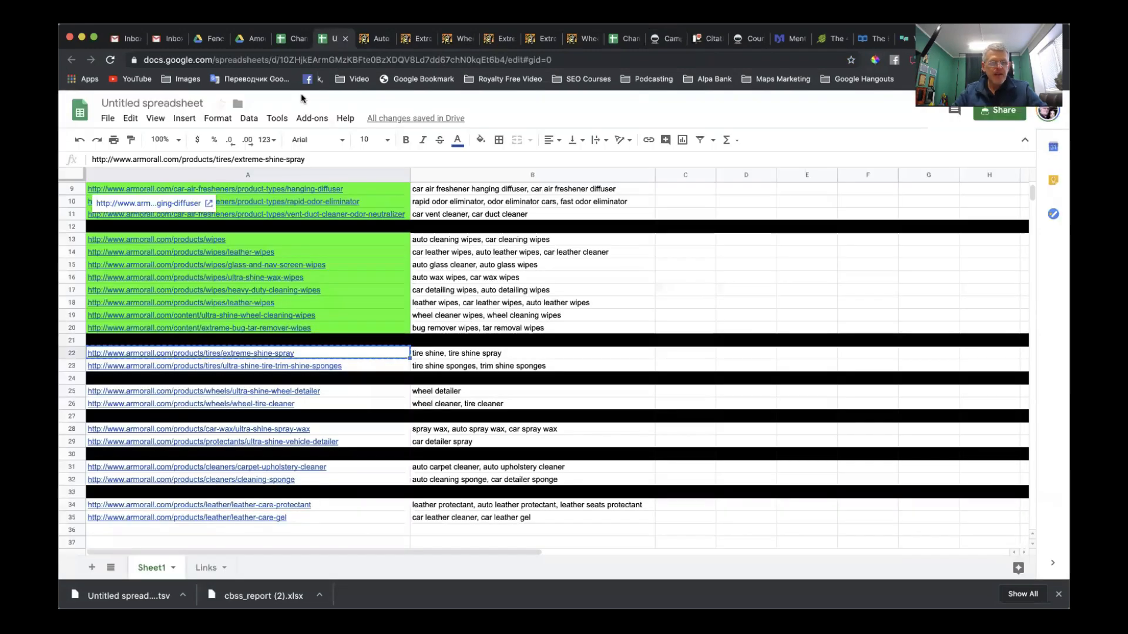
left_click(239, 368)
key("super+c")
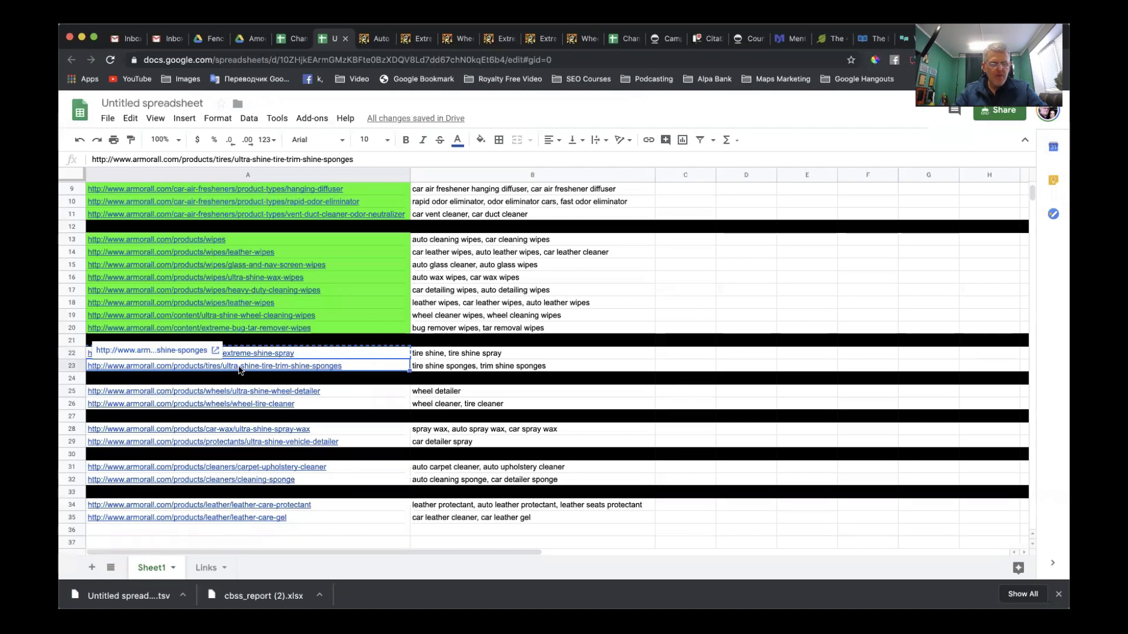
left_click(663, 39)
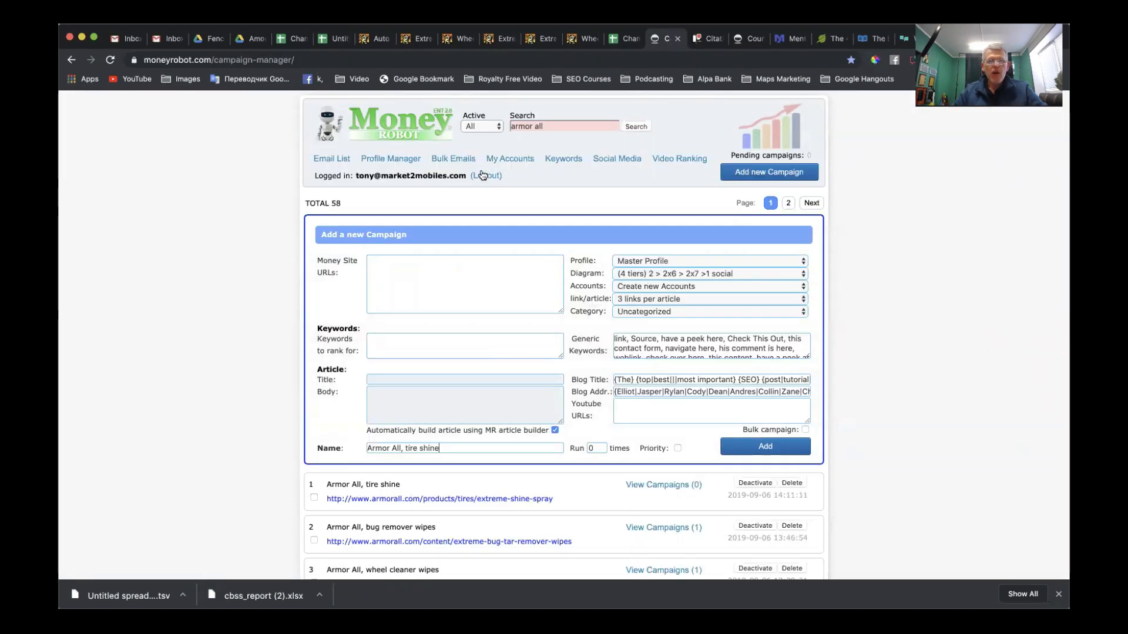
key("super+v")
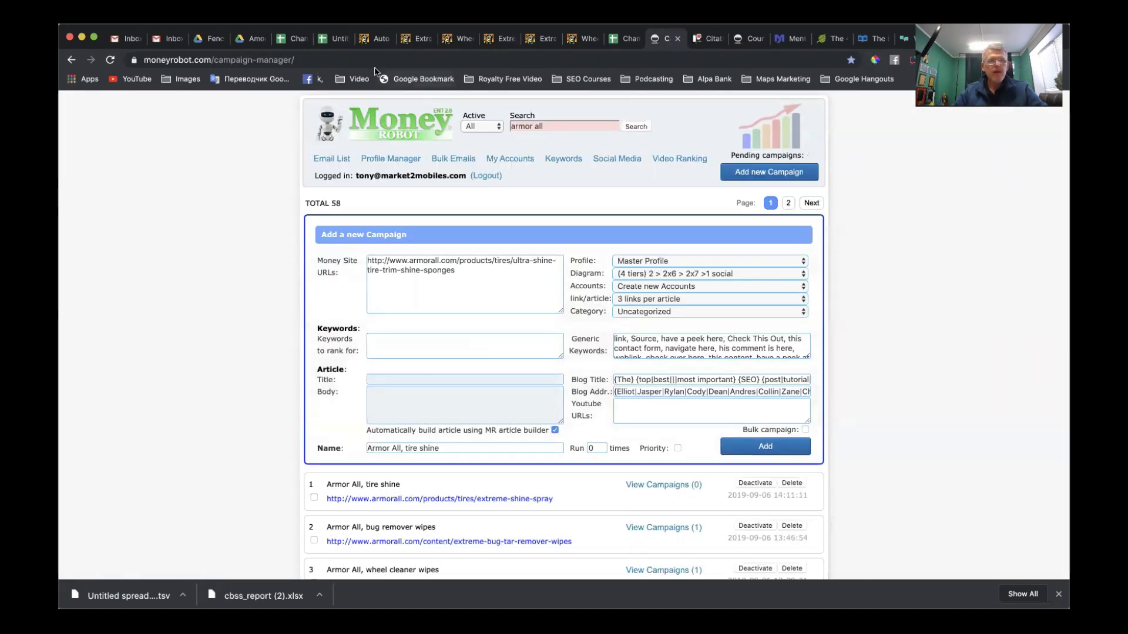
Step: Copy the keywords "tire shine sponges, trim shine sponges" from the spreadsheet into the campaign's keywords to rank for
left_click(332, 39)
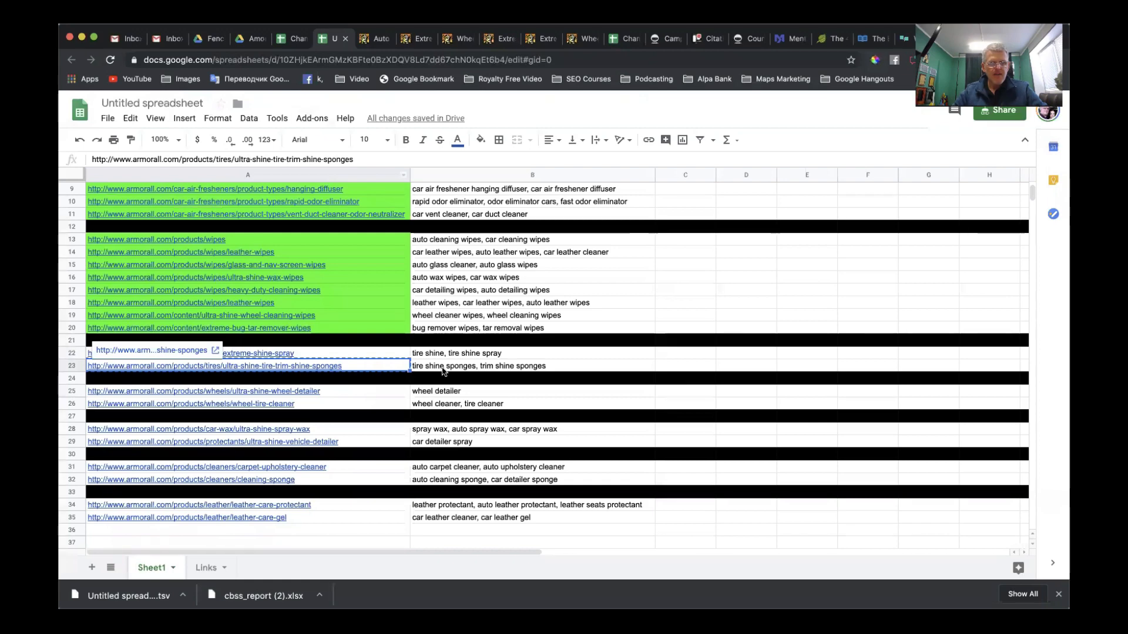
left_click(443, 370)
key("super+c")
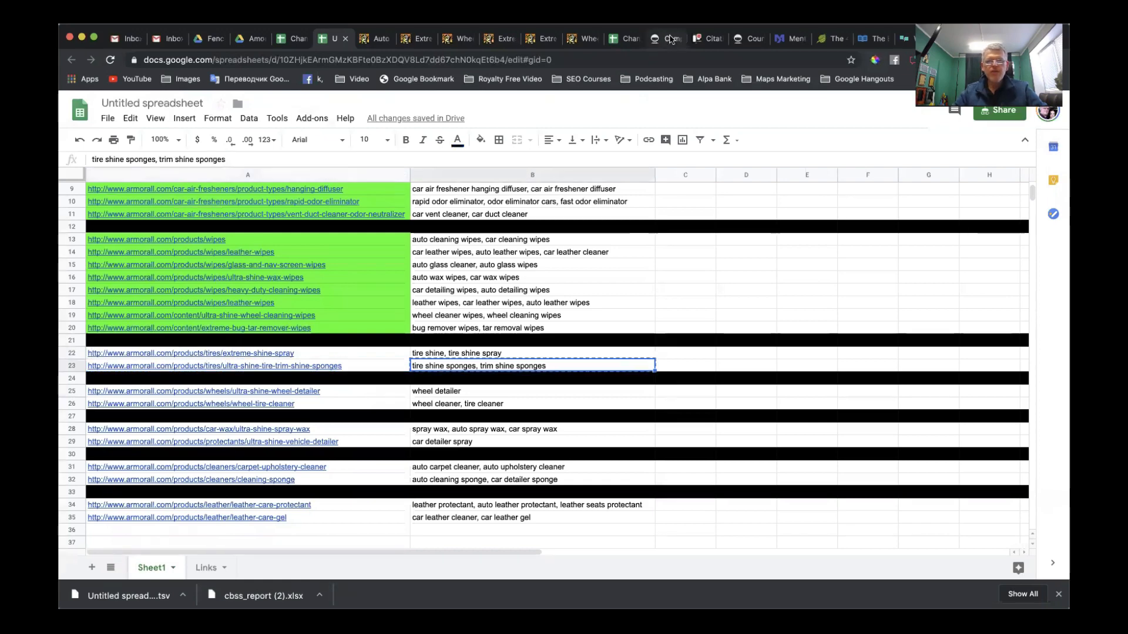
left_click(662, 39)
key("super+v")
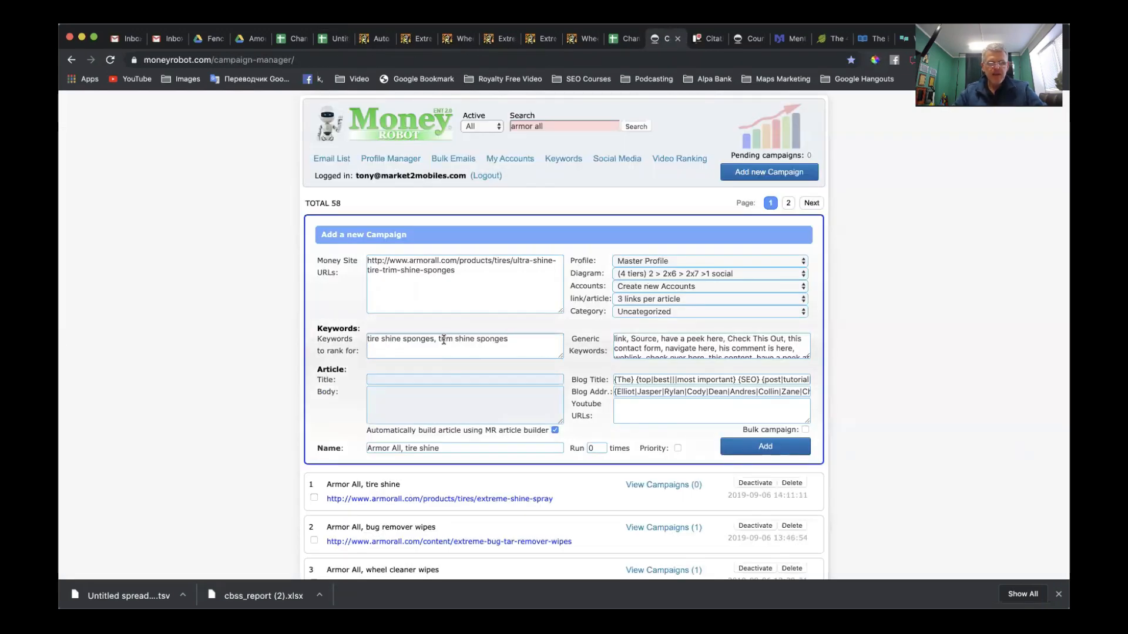
Step: Change the campaign name to "Armor All, tire shine sponges" and set it to run 1 time
left_click_drag(434, 337, 367, 338)
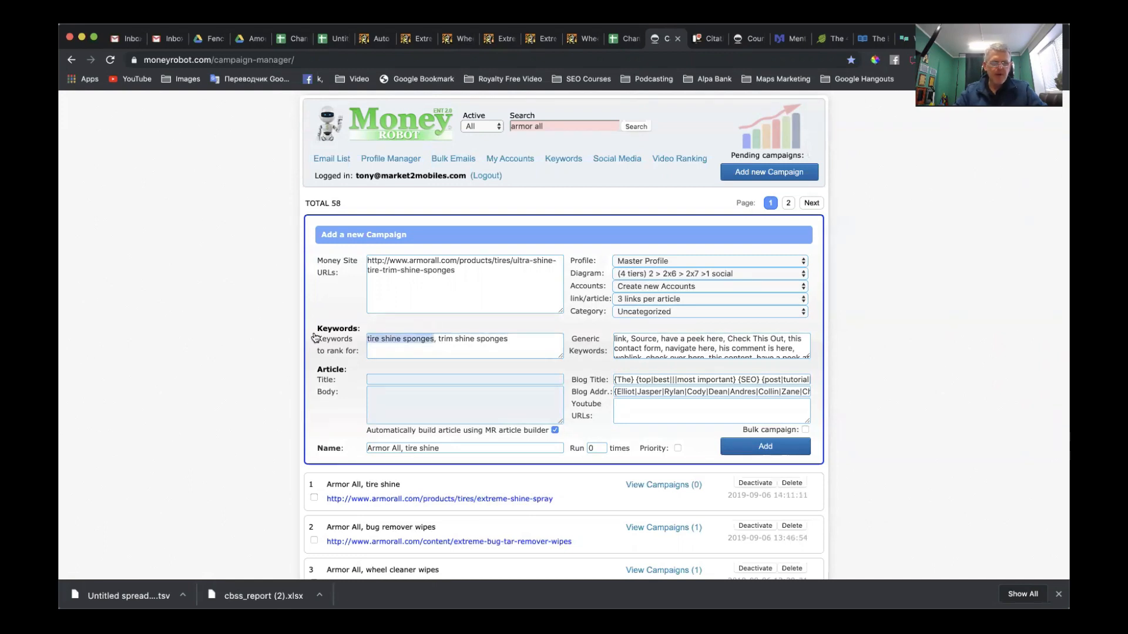
left_click(457, 448)
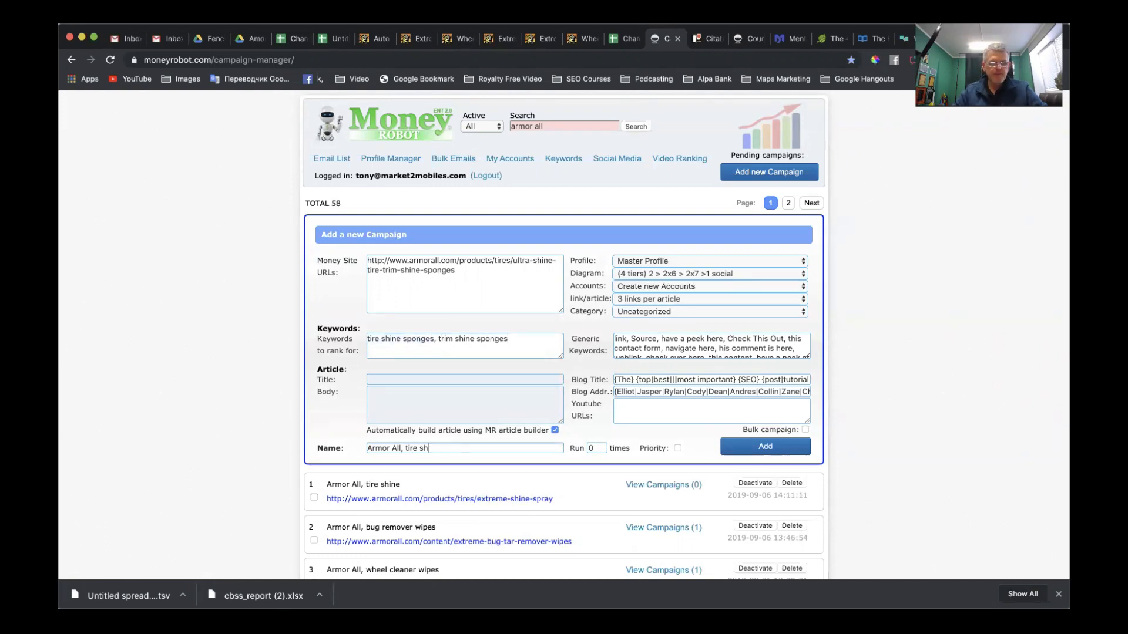
type("tire shine sponges")
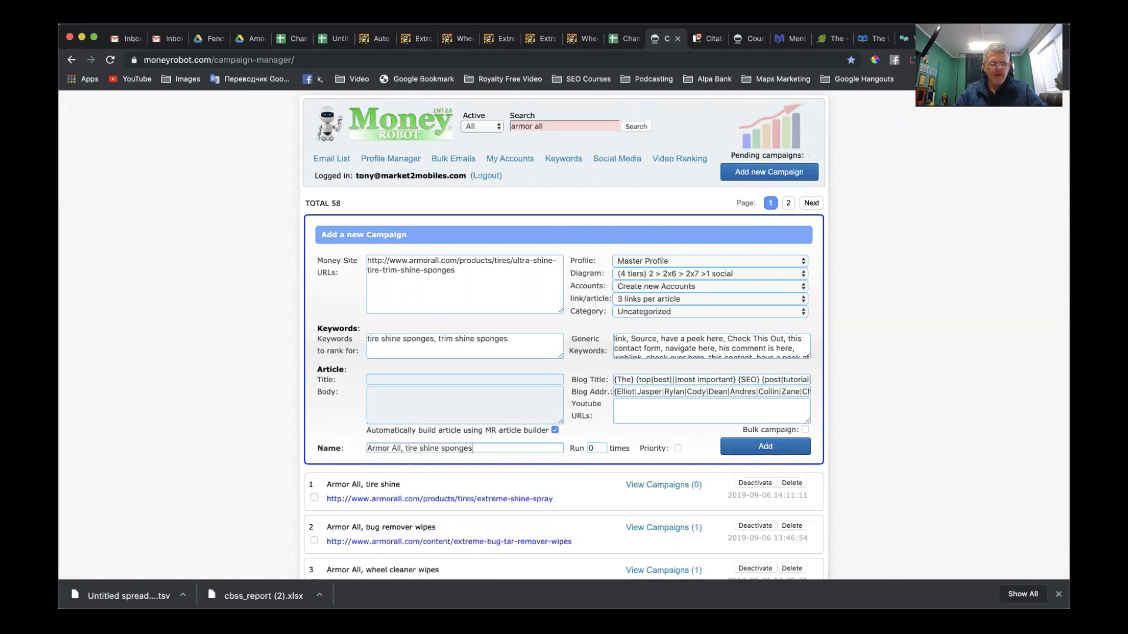
left_click(605, 445)
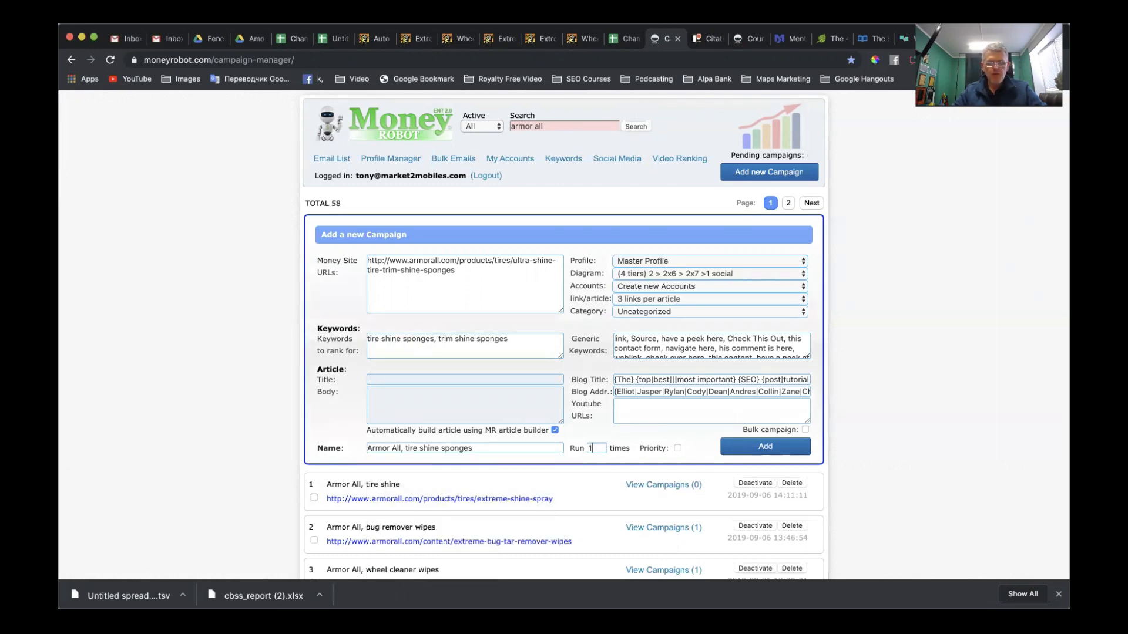
Step: Choose the "Quickie 1 2 6 12 + social" diagram, existing accounts and category "01 Auto Accessories", and turn off automatic article building
left_click(631, 274)
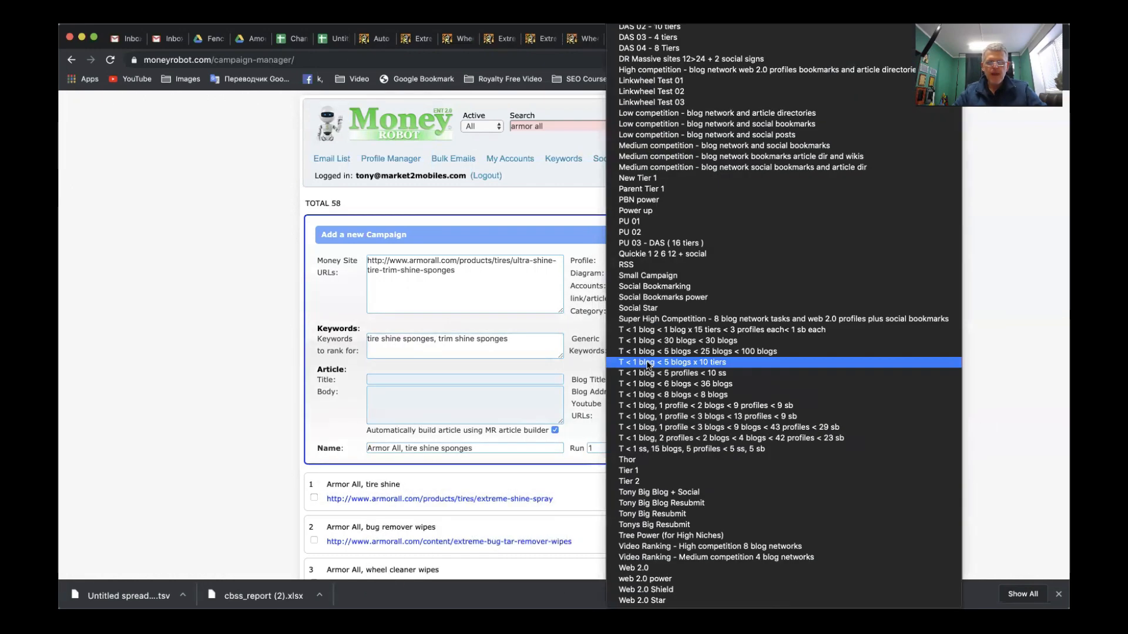
left_click(640, 254)
left_click(638, 286)
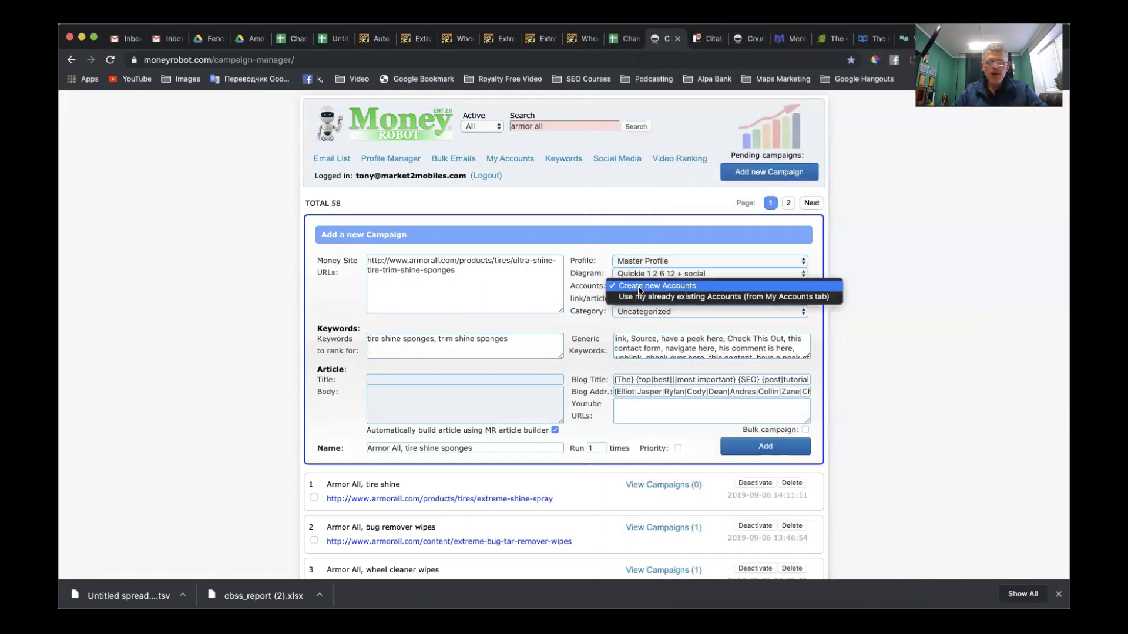
left_click(640, 297)
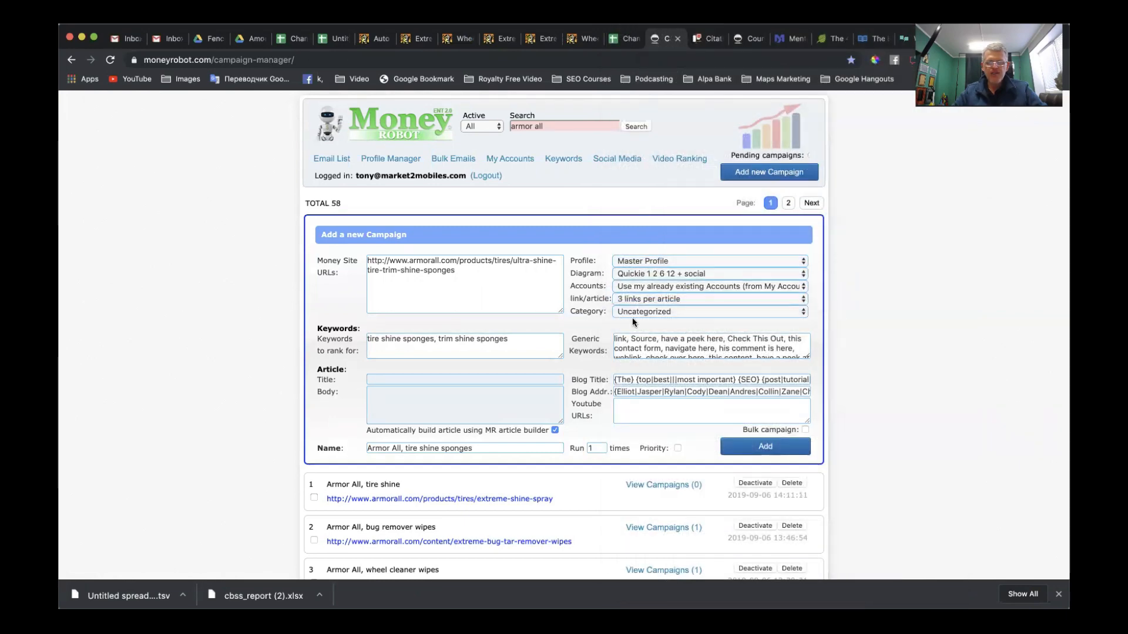
left_click(637, 312)
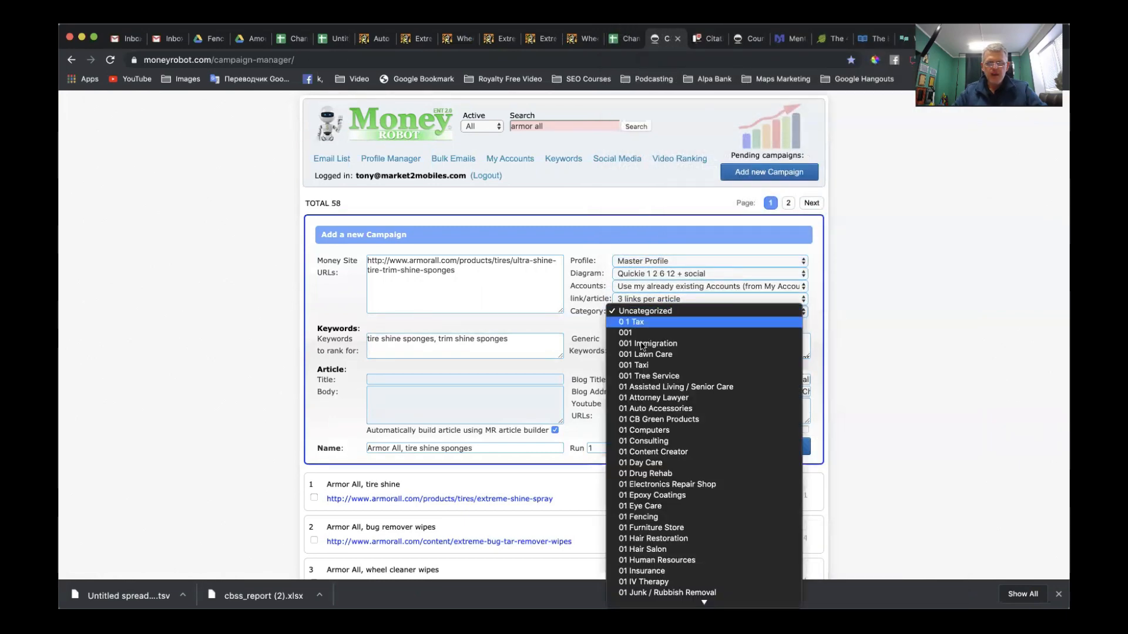
left_click(642, 410)
left_click(555, 431)
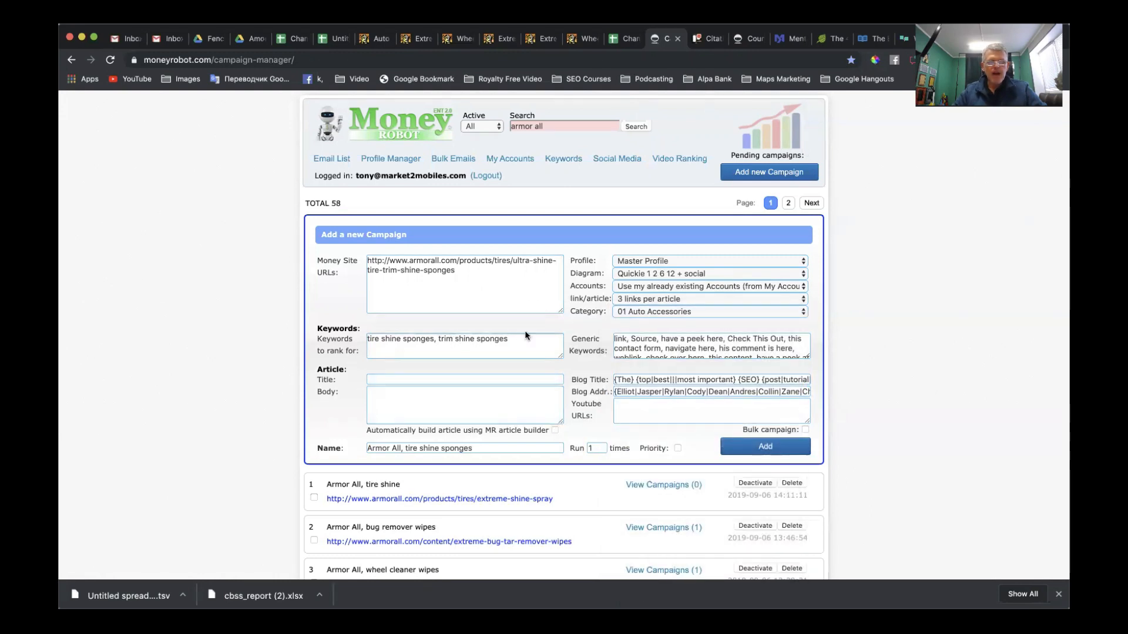
Step: Copy the campaign keywords and replace the Menterprise Headers keywords with "tire shine sponges" and "trim shine sponges" on separate lines
left_click_drag(525, 331, 409, 294)
left_click_drag(510, 340, 284, 289)
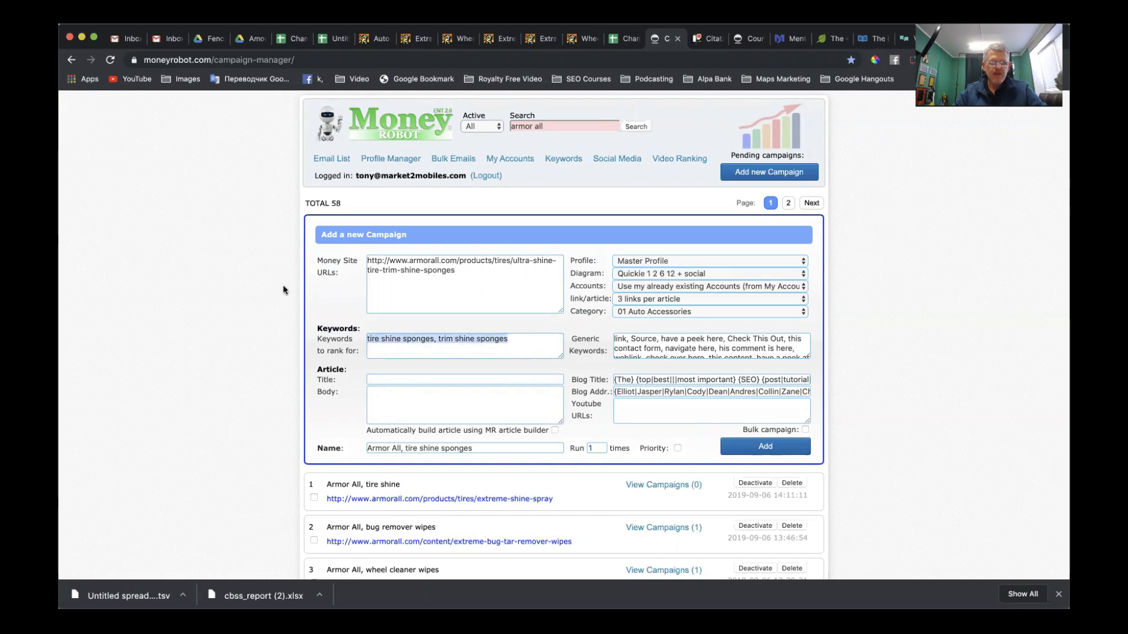
left_click(793, 39)
left_click(115, 292)
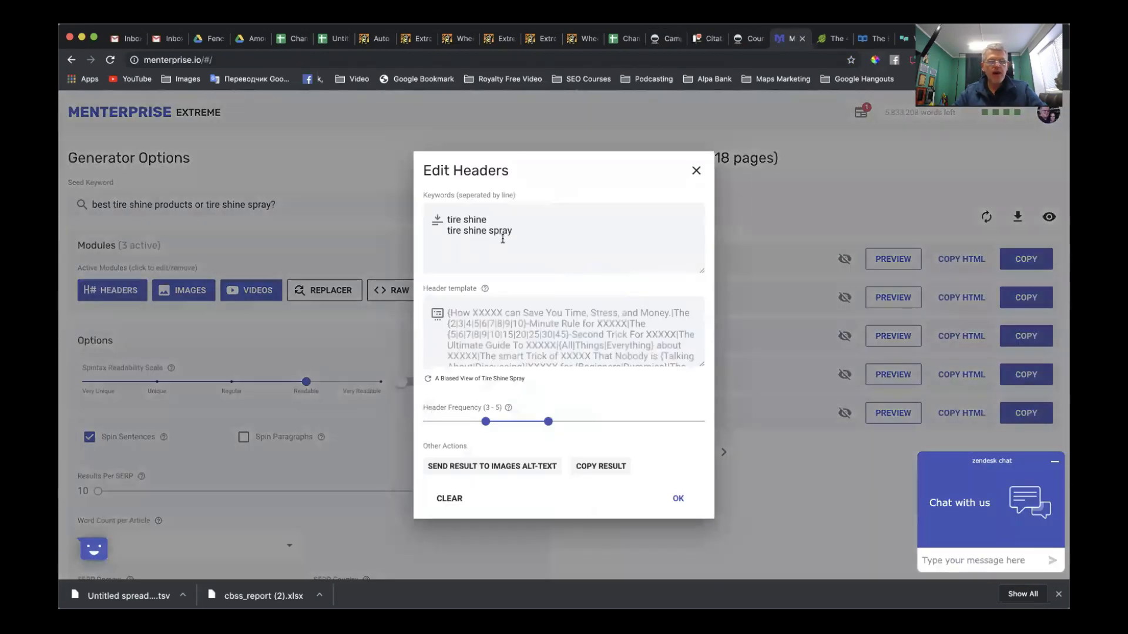
key("ctrl+a")
key("BackSpace")
key("ctrl+v")
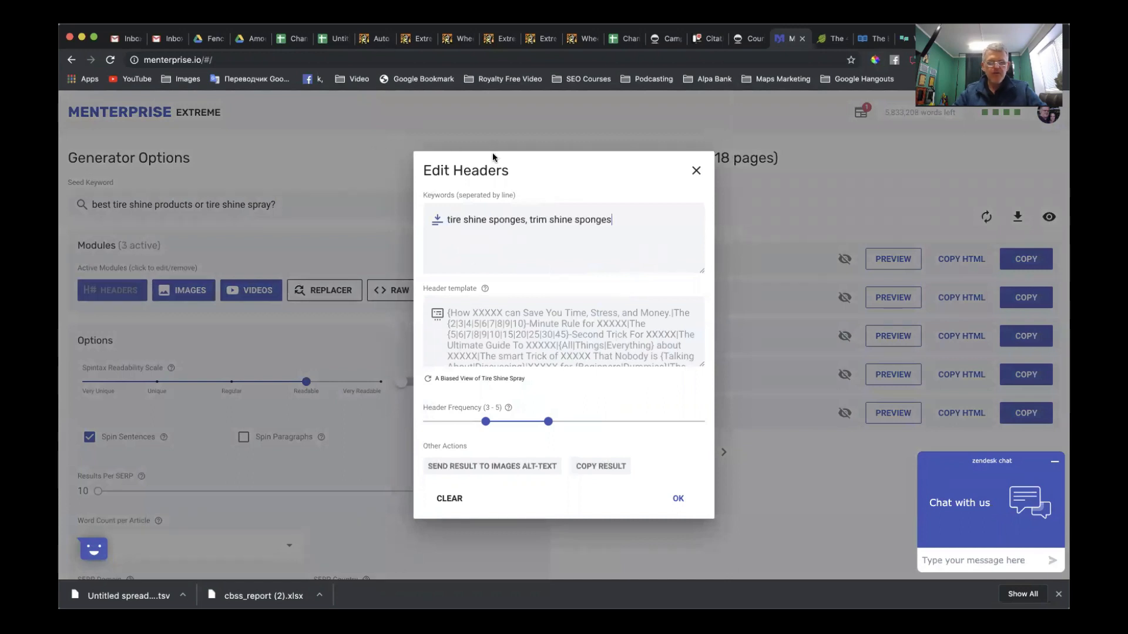
left_click(529, 220)
key("BackSpace")
key("BackSpace")
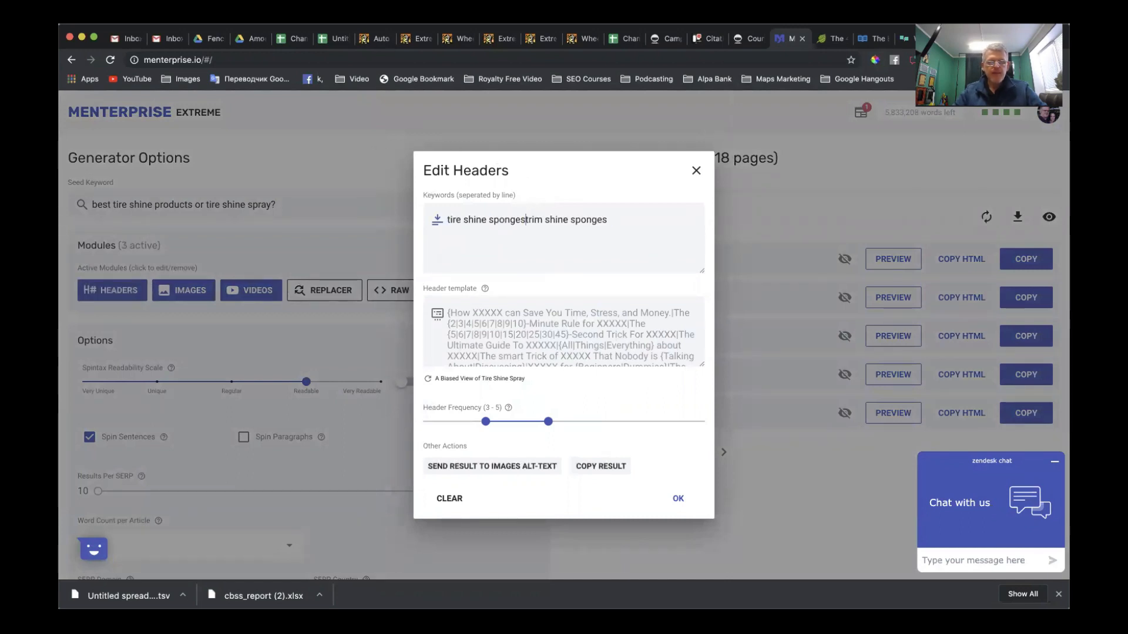
key("Return")
Step: Send the headers result to the images' alt-text, then copy that result into the Money Robot campaign's article title
left_click(545, 468)
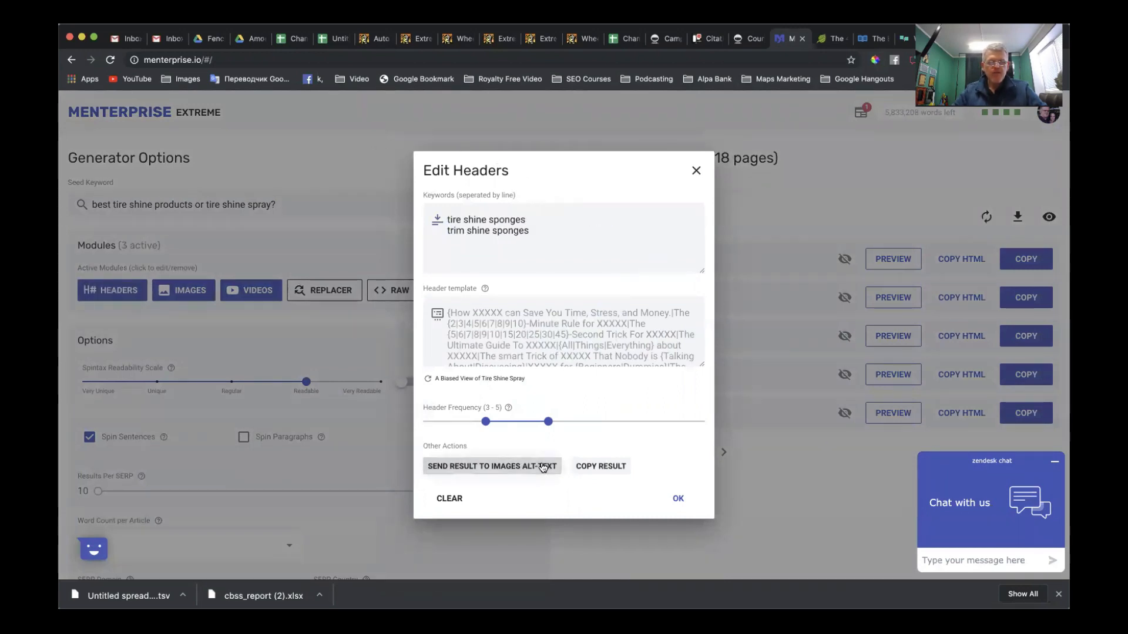
left_click(598, 467)
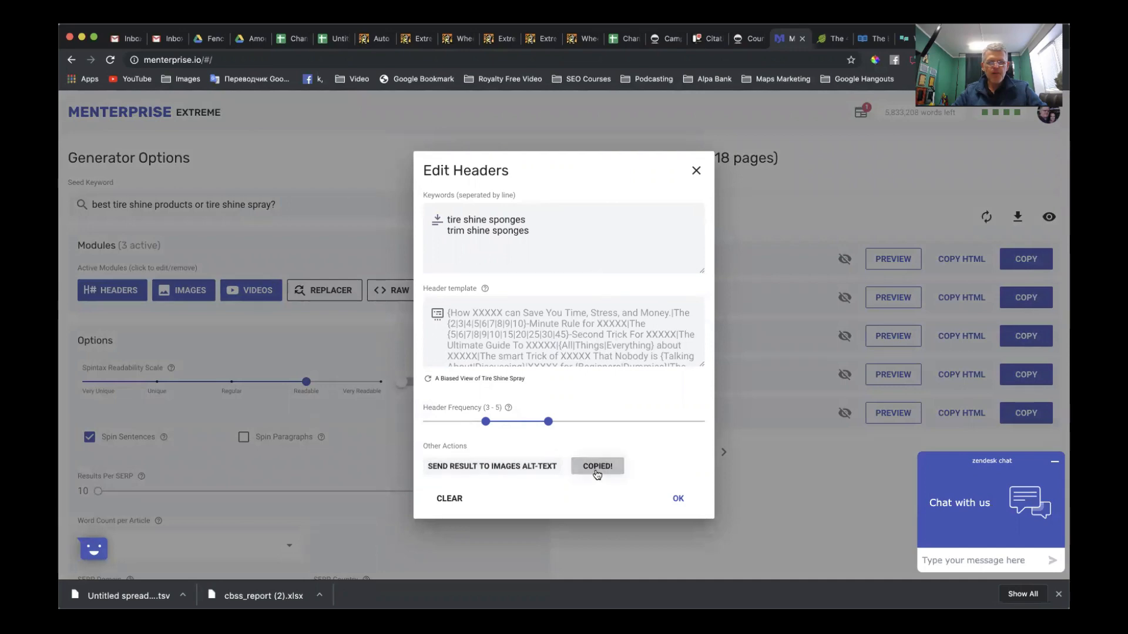
left_click(676, 500)
left_click(663, 38)
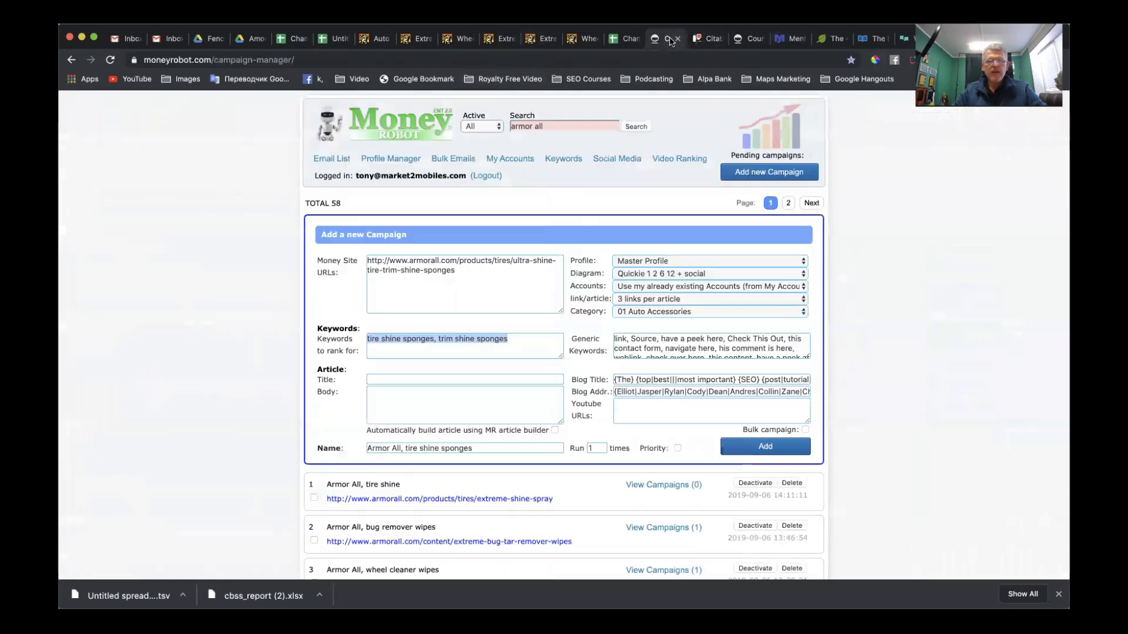
left_click(403, 376)
key("ctrl+v")
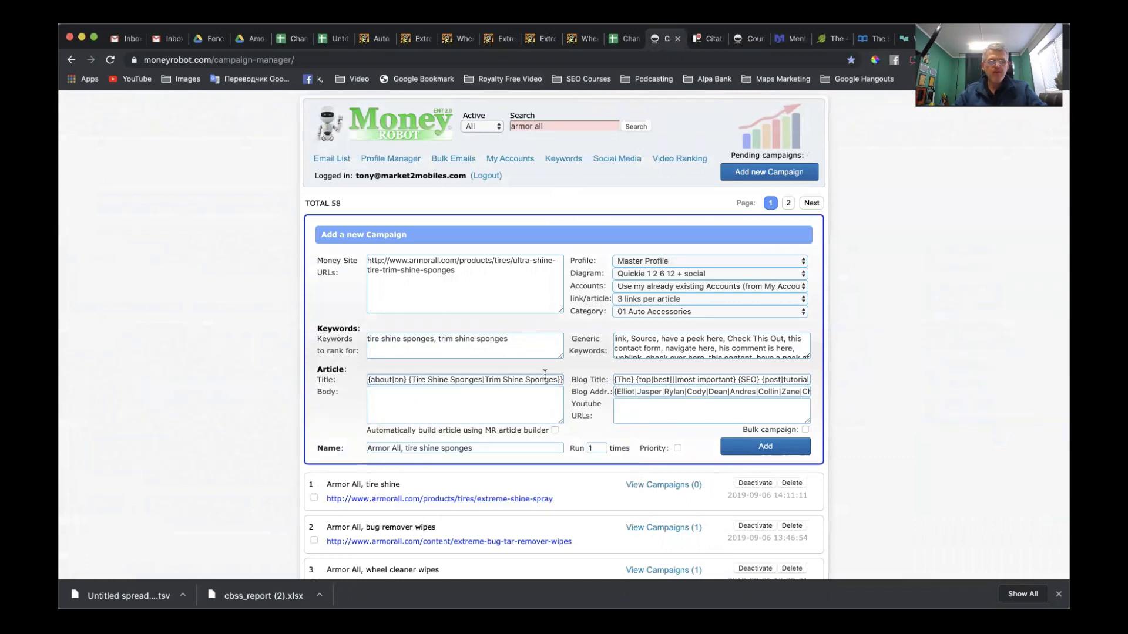
Step: Return to Menterprise and check the image URLs and alt-text spintax in the Images module
left_click(790, 39)
left_click(187, 290)
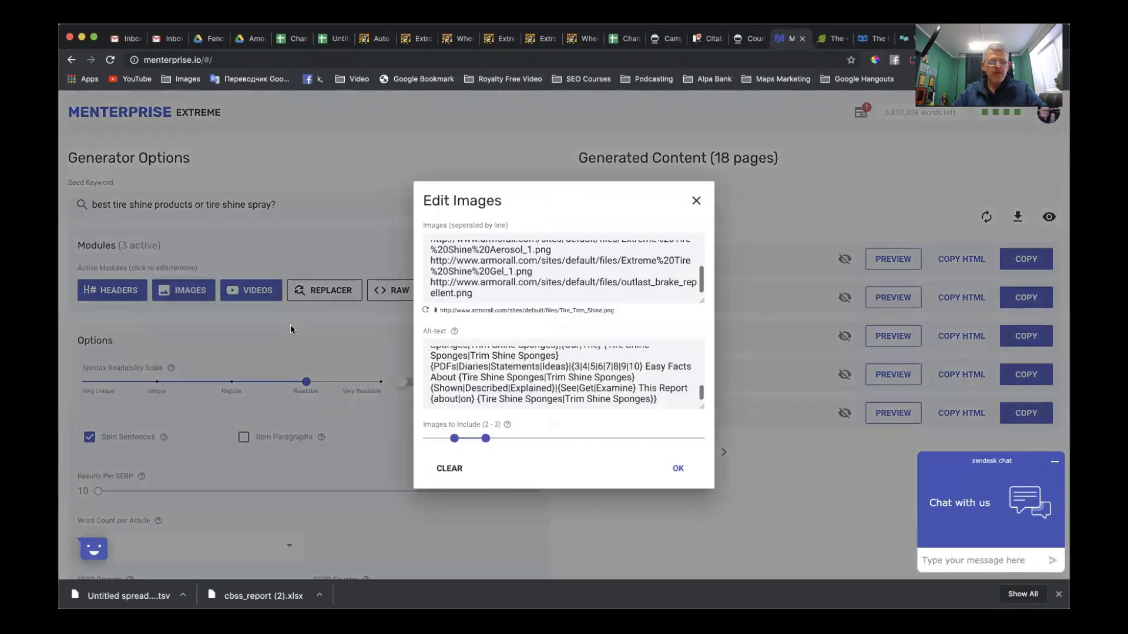
left_click(673, 468)
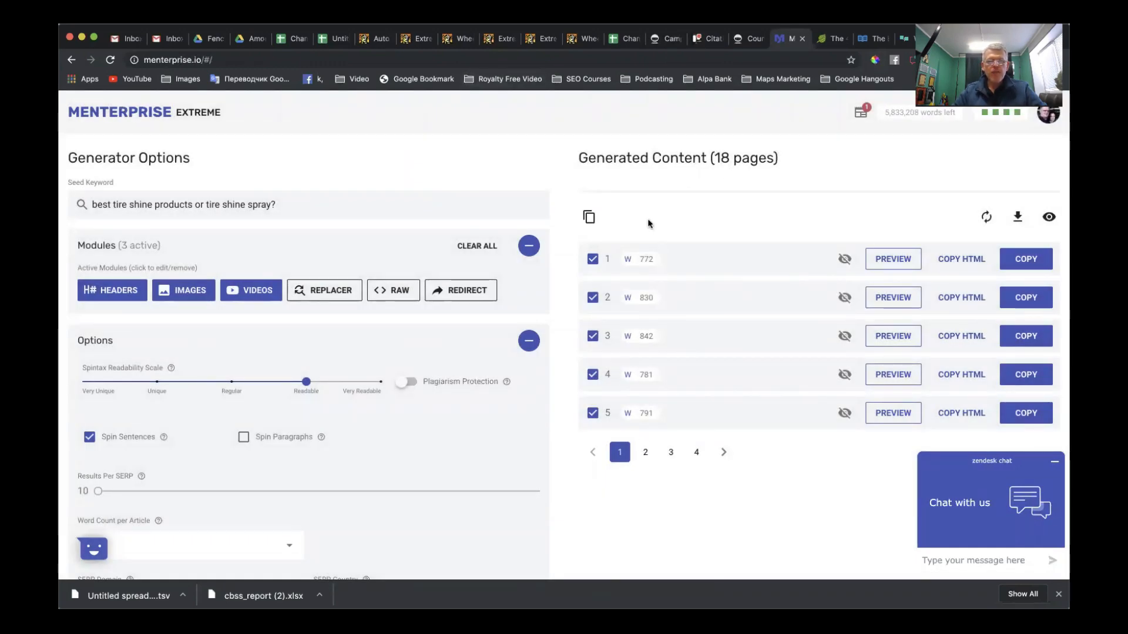
Step: Deselect generated articles 1 to 5, open the second page of articles and refresh the generated content
left_click(593, 259)
left_click(592, 297)
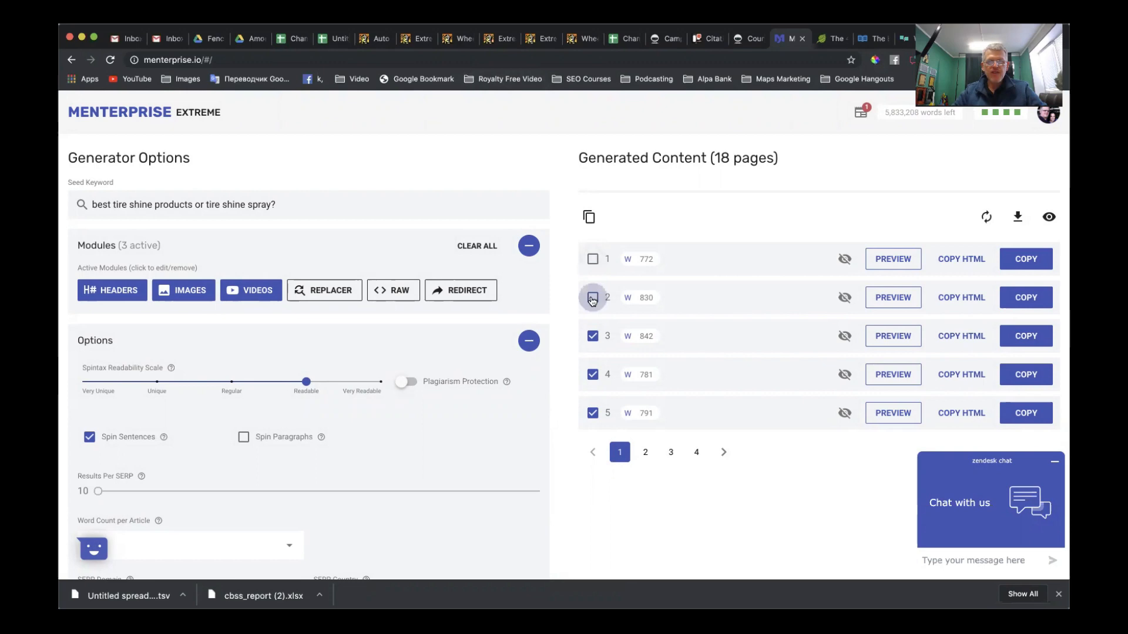
left_click(593, 336)
left_click(592, 374)
left_click(592, 412)
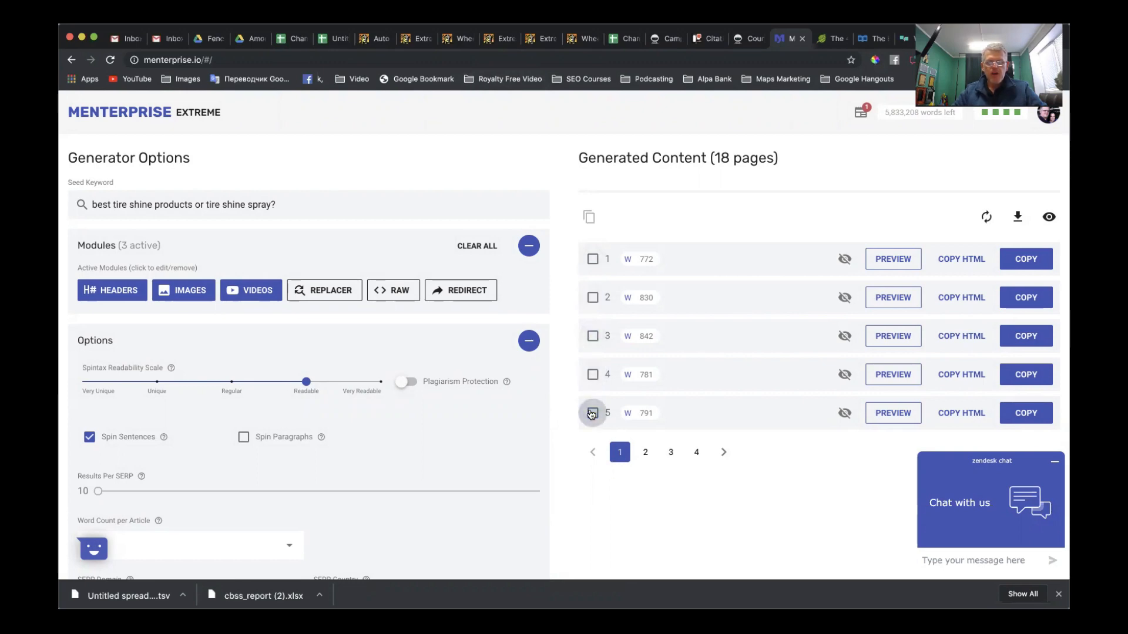
left_click(646, 453)
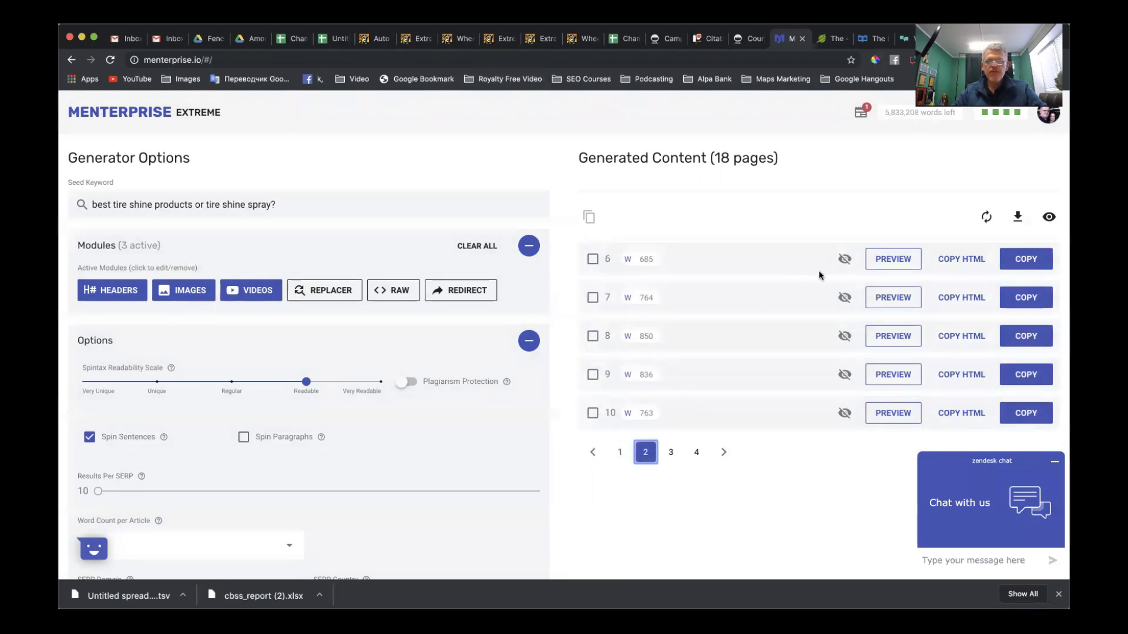
left_click(987, 218)
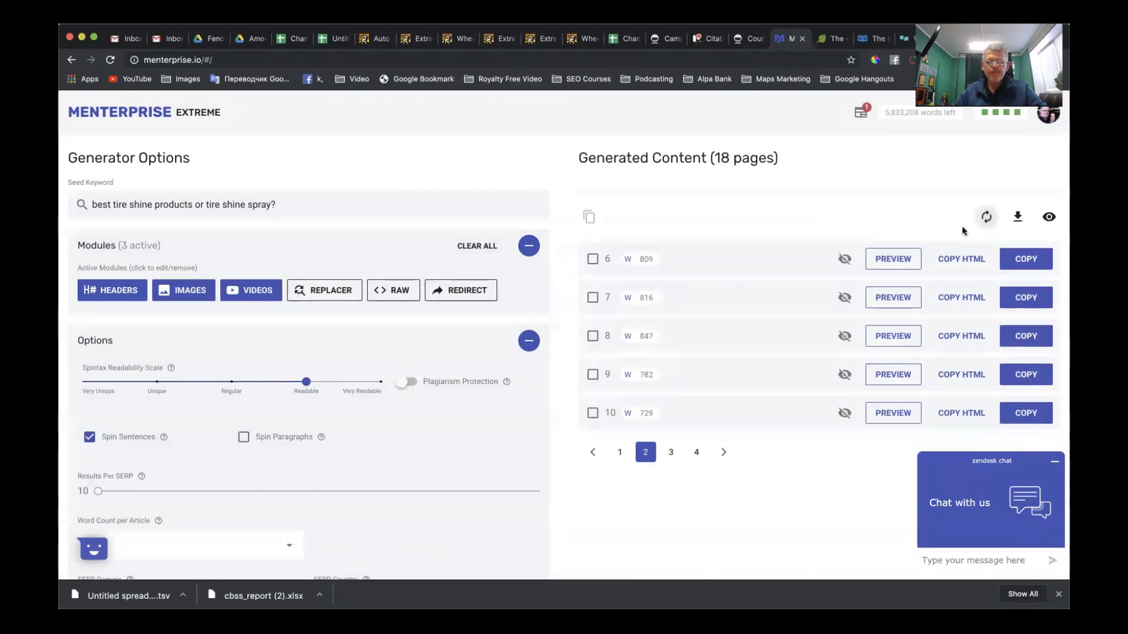
Step: Preview generated articles 6, 7 and 8 in turn, checking their headers, images and text
left_click(891, 262)
scroll(642, 357, "down", 15)
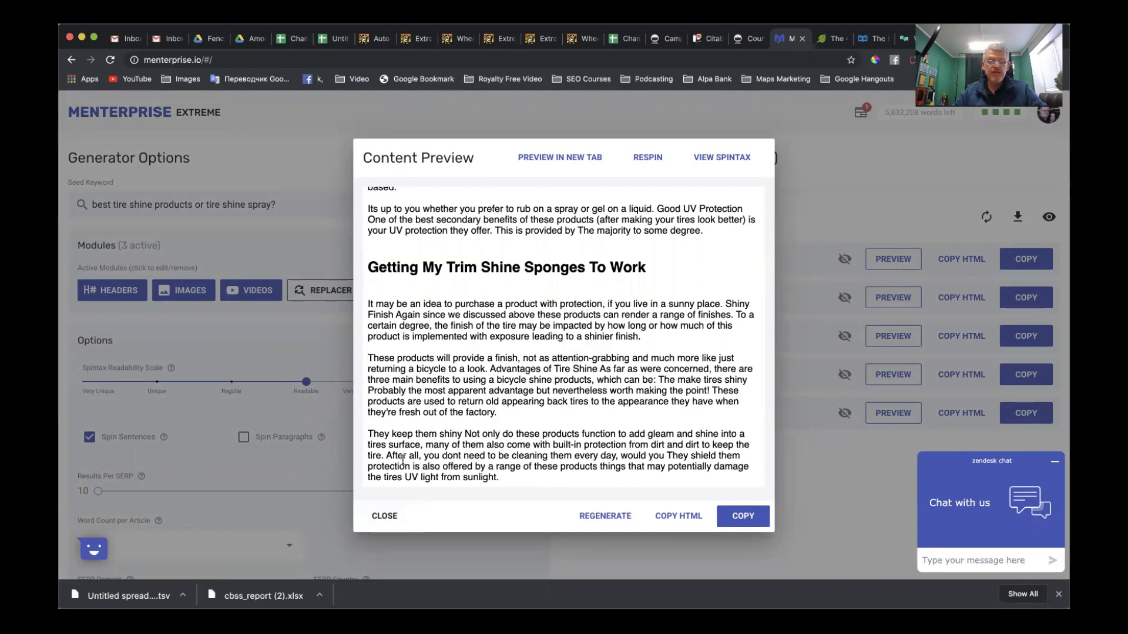
left_click(384, 516)
left_click(881, 298)
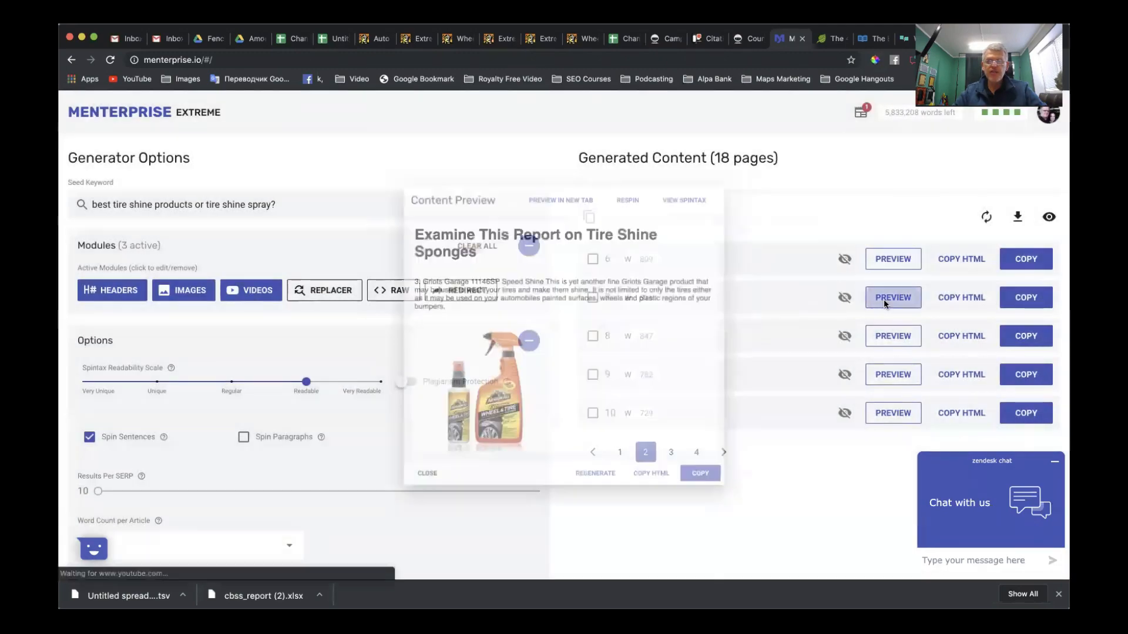
scroll(561, 331, "down", 20)
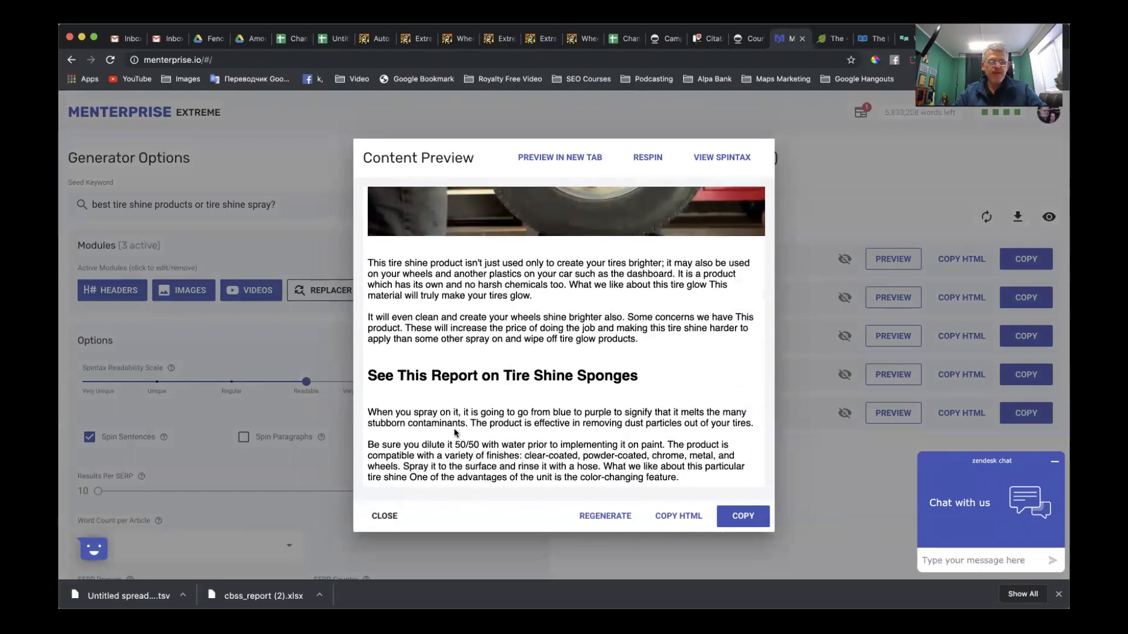
left_click(384, 516)
left_click(897, 334)
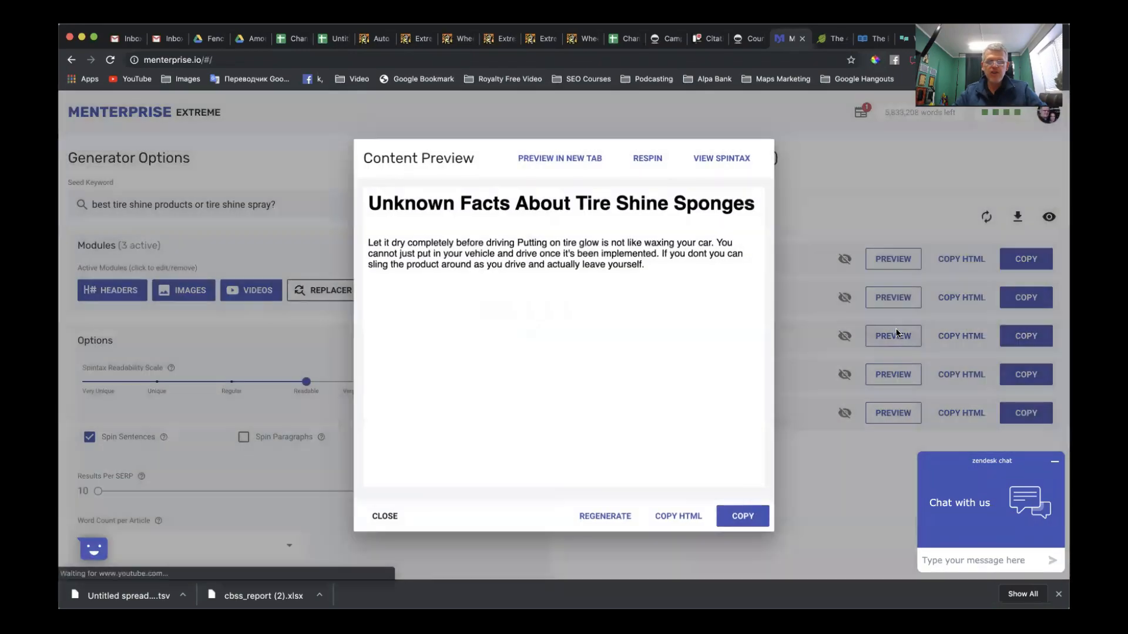
scroll(592, 373, "down", 10)
scroll(592, 372, "down", 6)
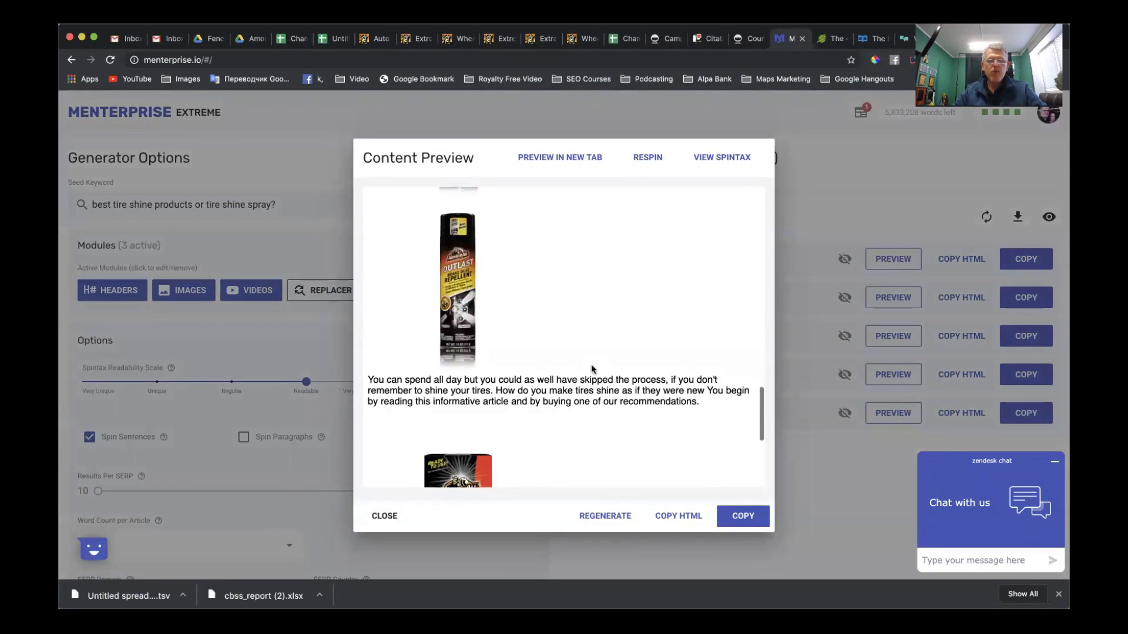
left_click(388, 516)
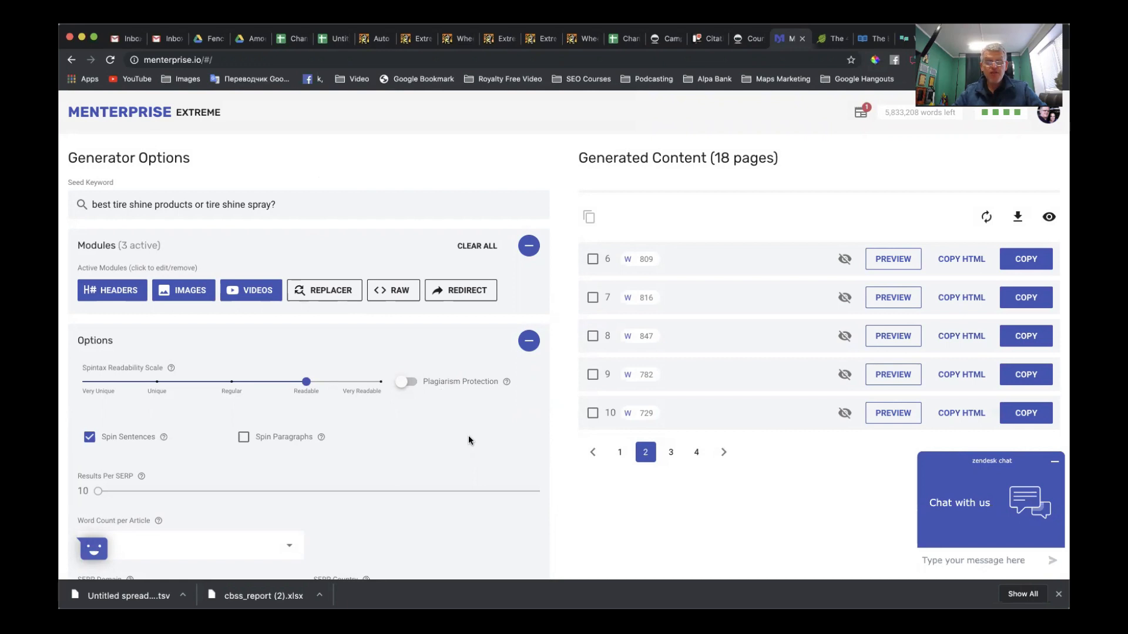
Step: Select generated articles 6 to 10, check the preview of article 6, and copy the selected articles as spintax
scroll(468, 439, "down", 3)
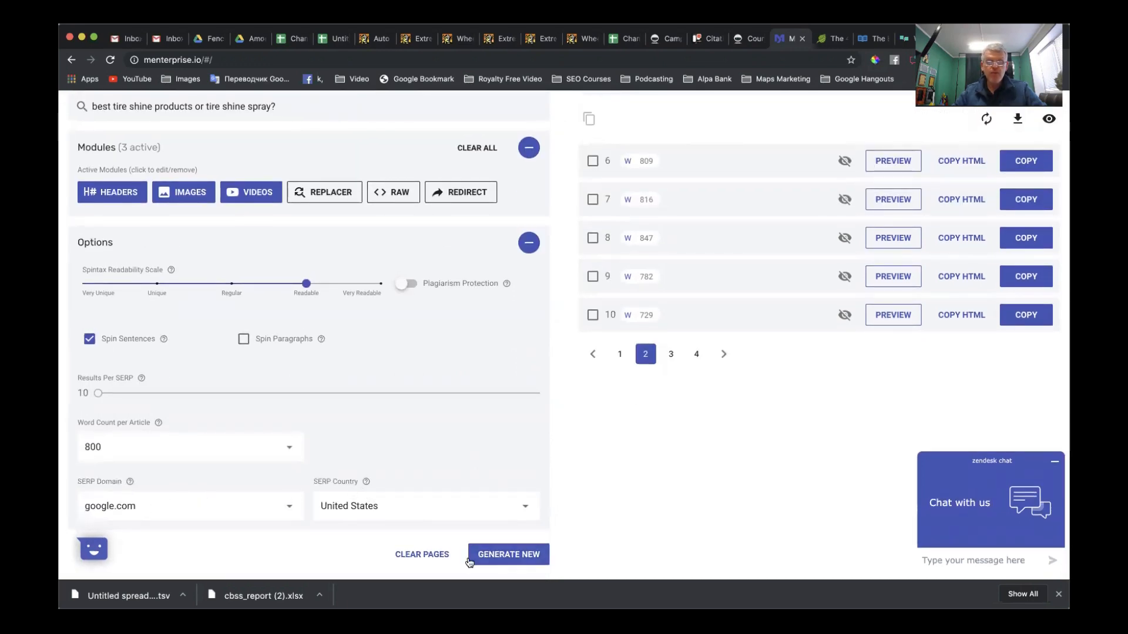
scroll(411, 438, "up", 2)
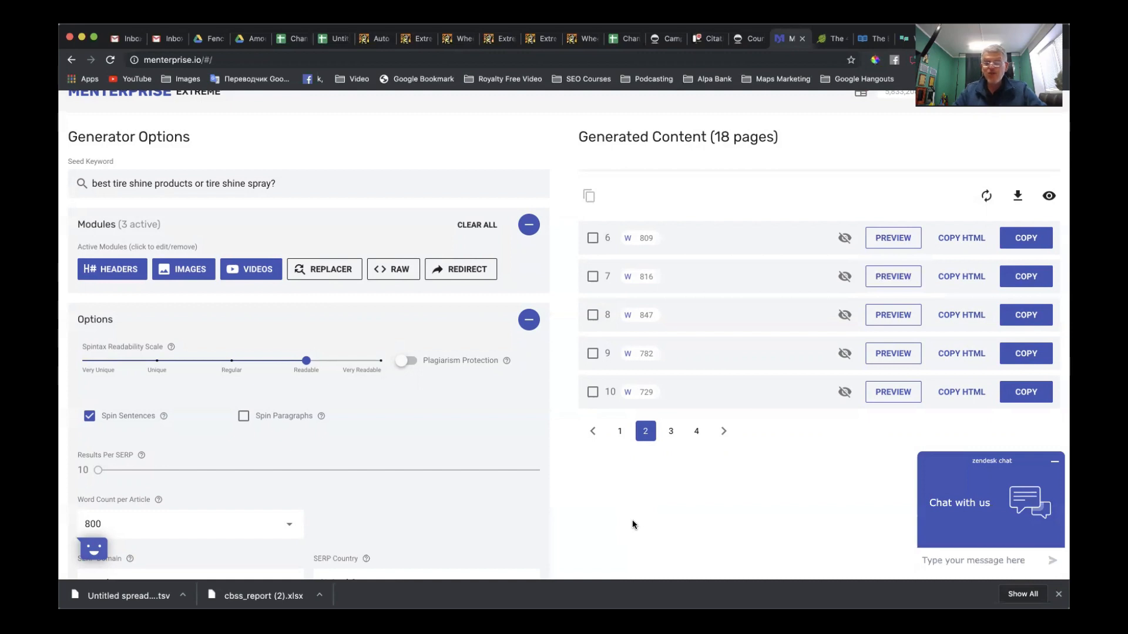
left_click(592, 239)
left_click(593, 278)
left_click(593, 315)
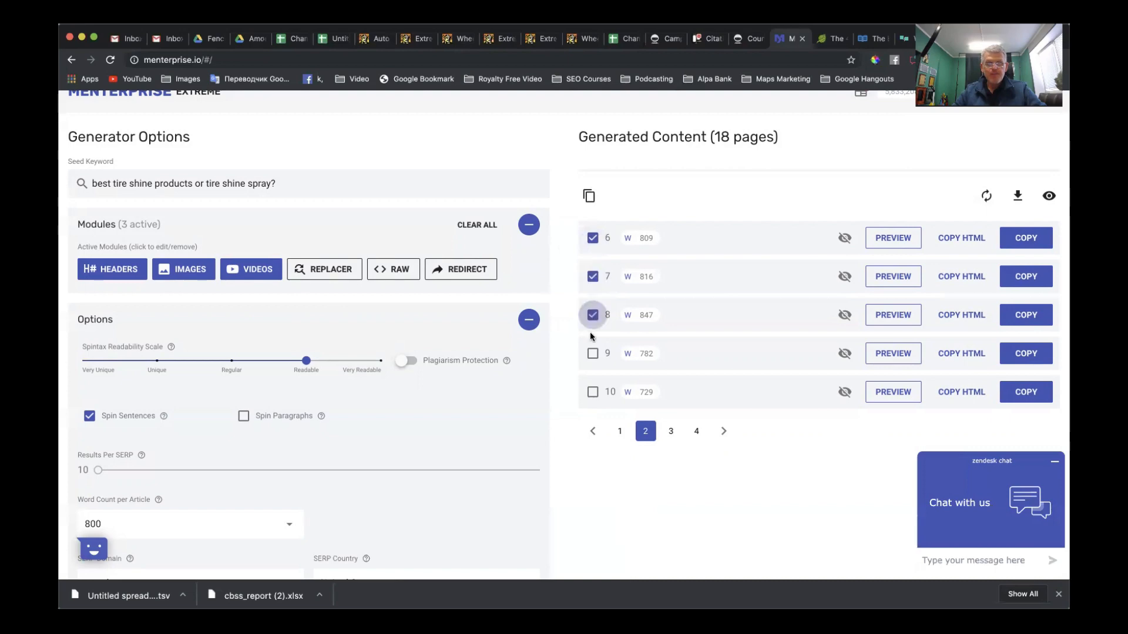
left_click(593, 353)
left_click(593, 393)
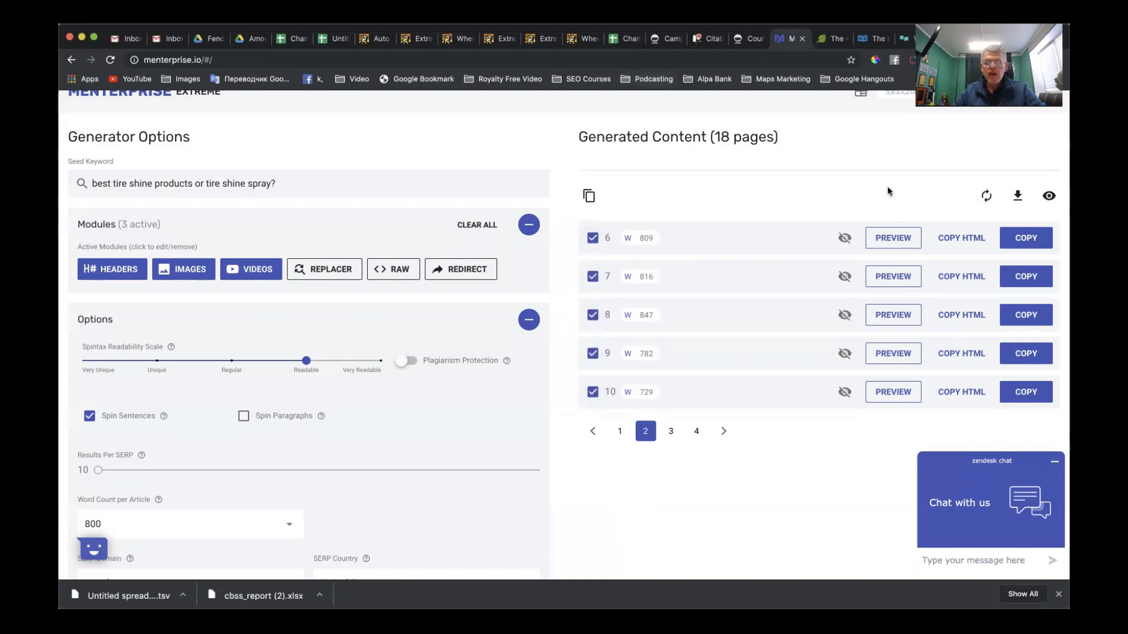
left_click(893, 238)
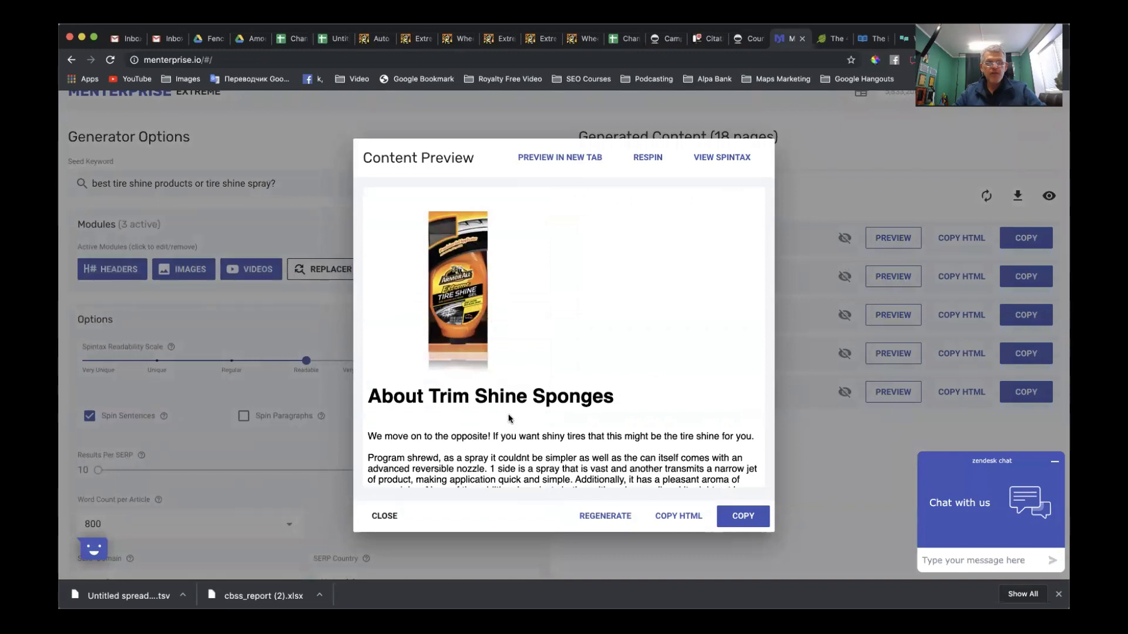
left_click(403, 516)
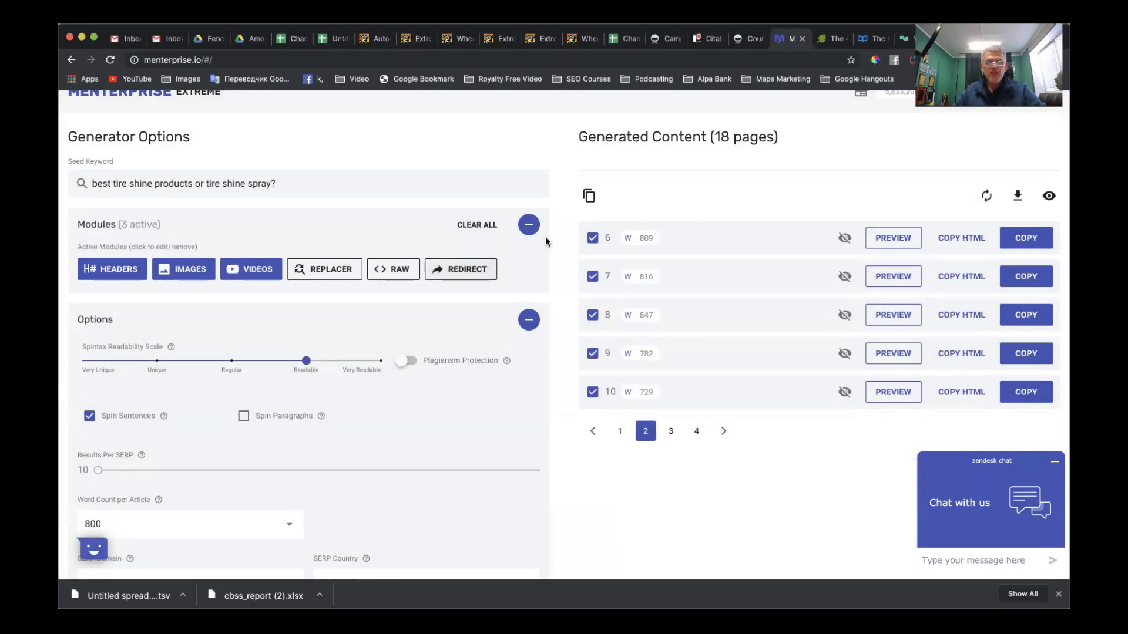
left_click(586, 201)
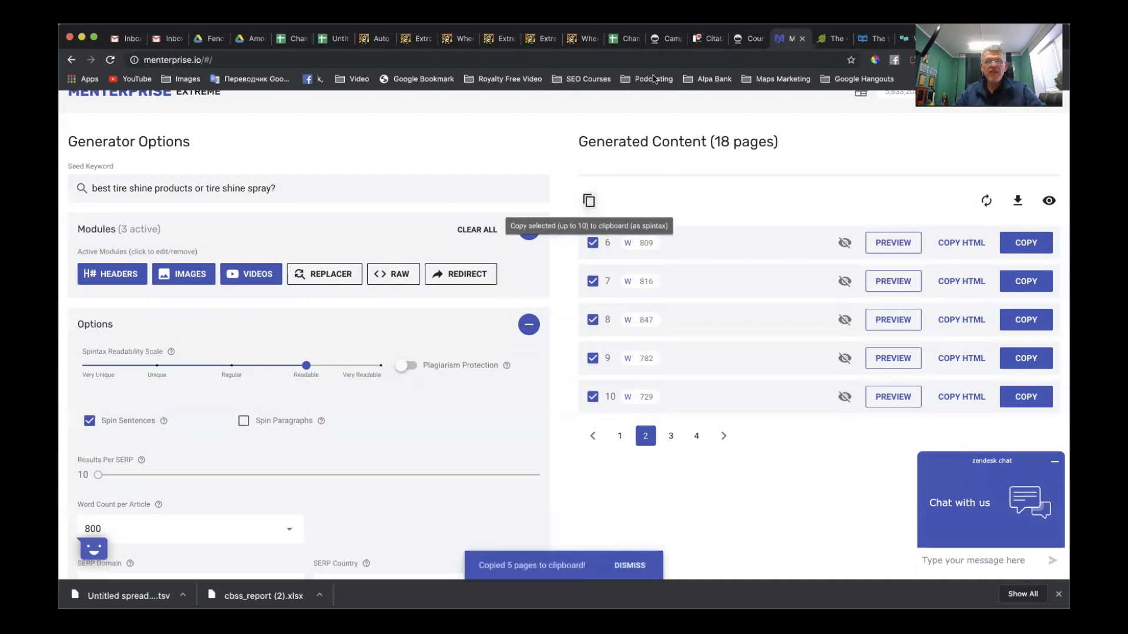
Step: Switch to Money Robot, paste the spintax into the article body and add the "Armor All, tire shine sponges" campaign
left_click(663, 42)
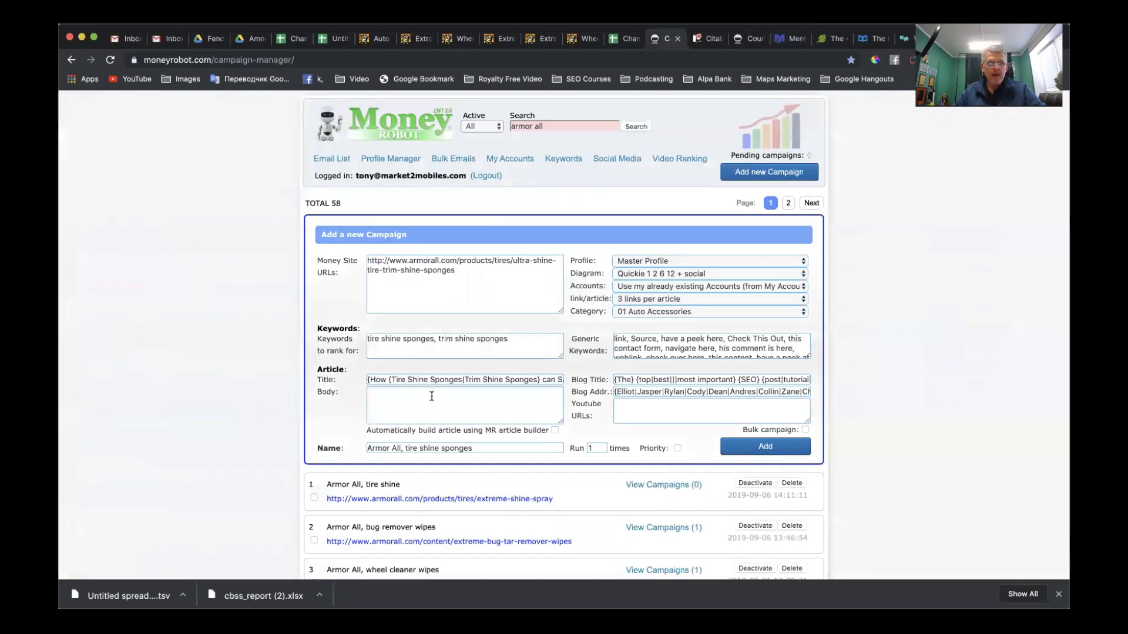
left_click(432, 396)
key("super+v")
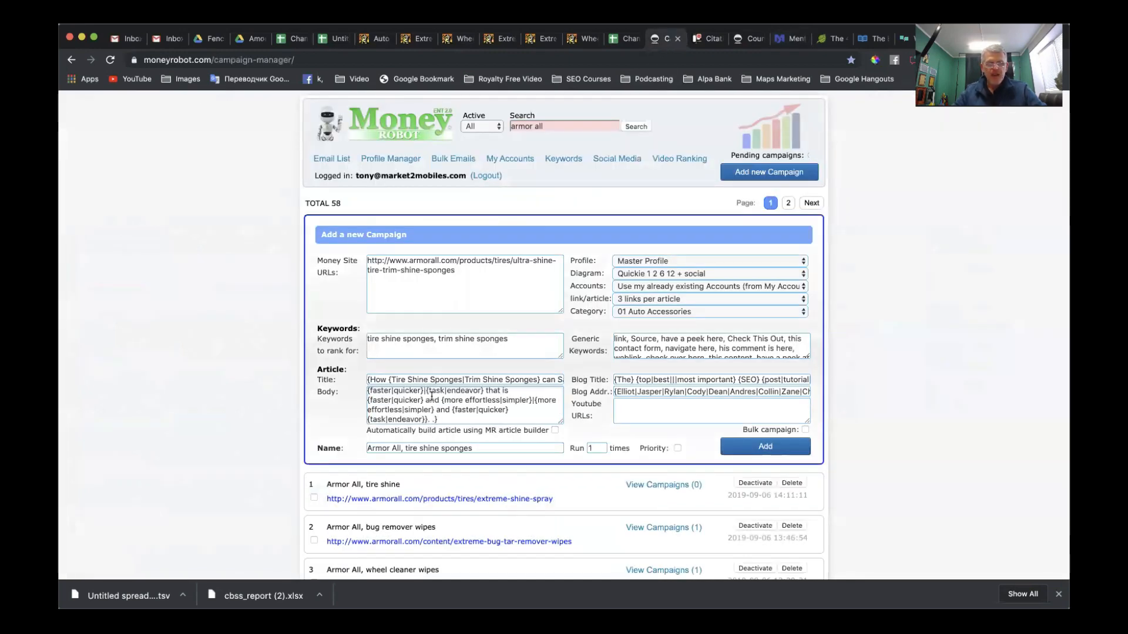
left_click(765, 448)
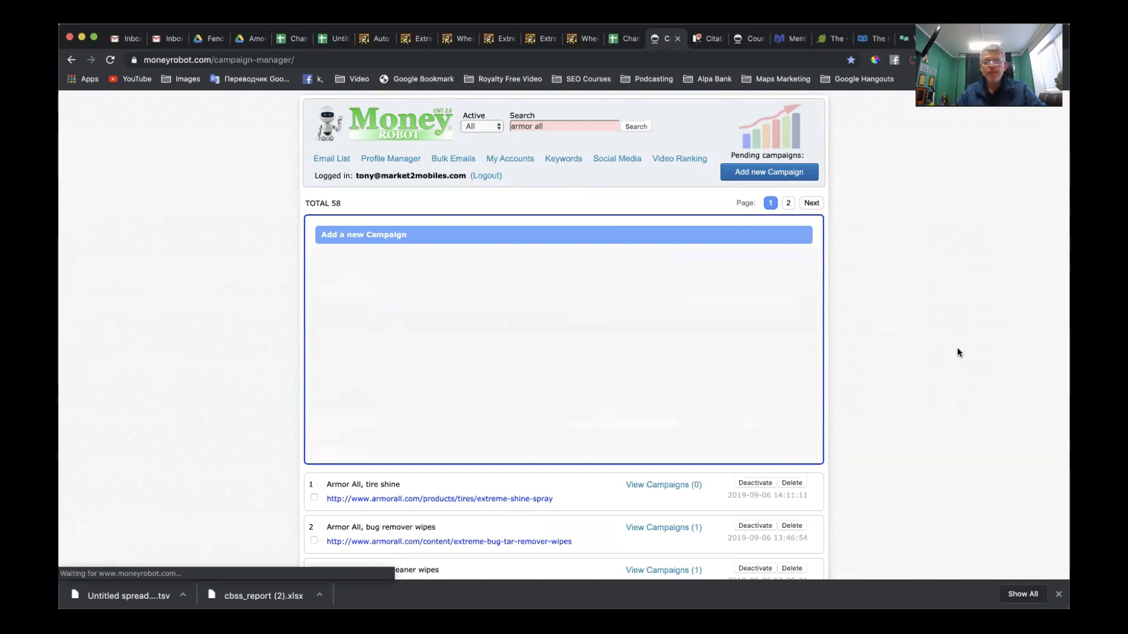
Step: Look through the Armor All campaign list and examine the published fitnell.com post "The 45-Second Trick For Car Air Freshener For Smoke"
scroll(682, 252, "down", 10)
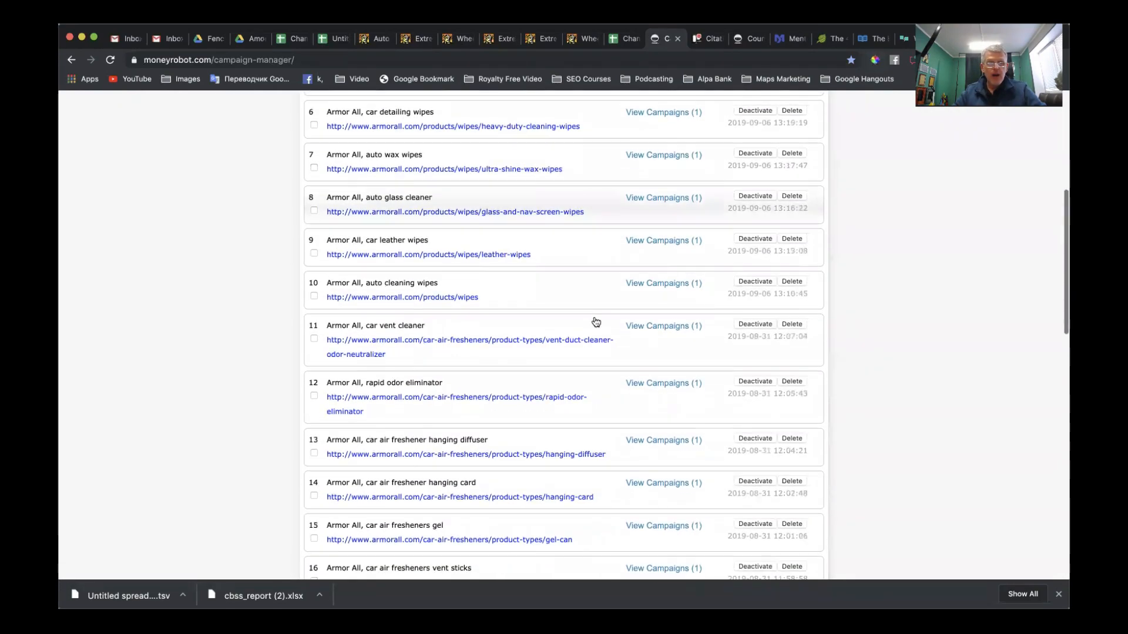
scroll(595, 322, "down", 8)
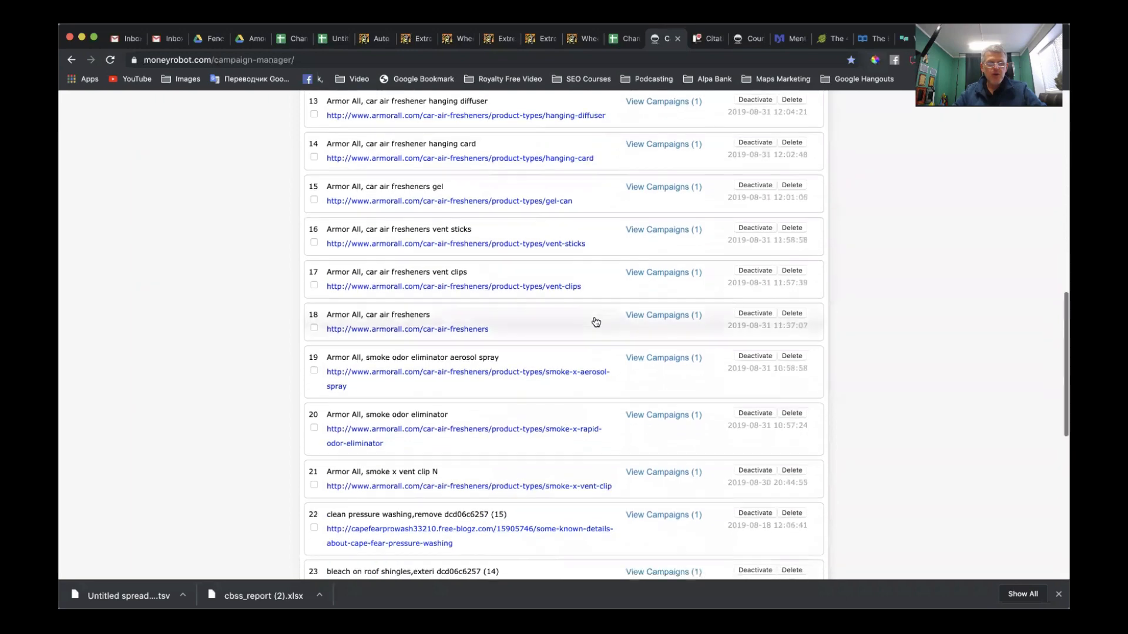
scroll(558, 358, "down", 2)
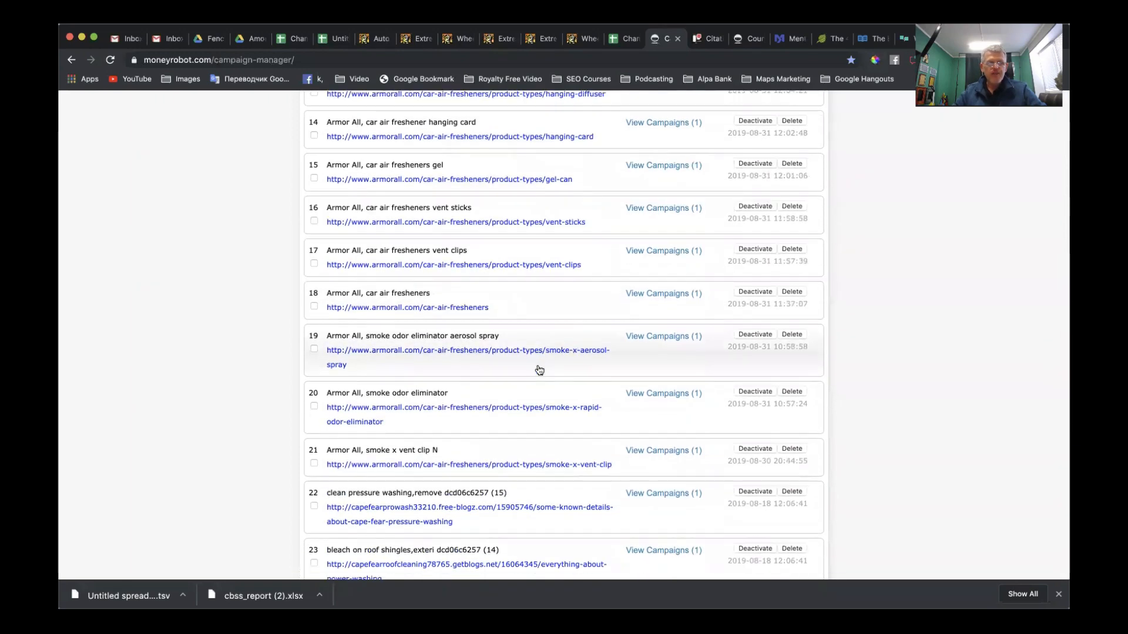
scroll(469, 396, "down", 1)
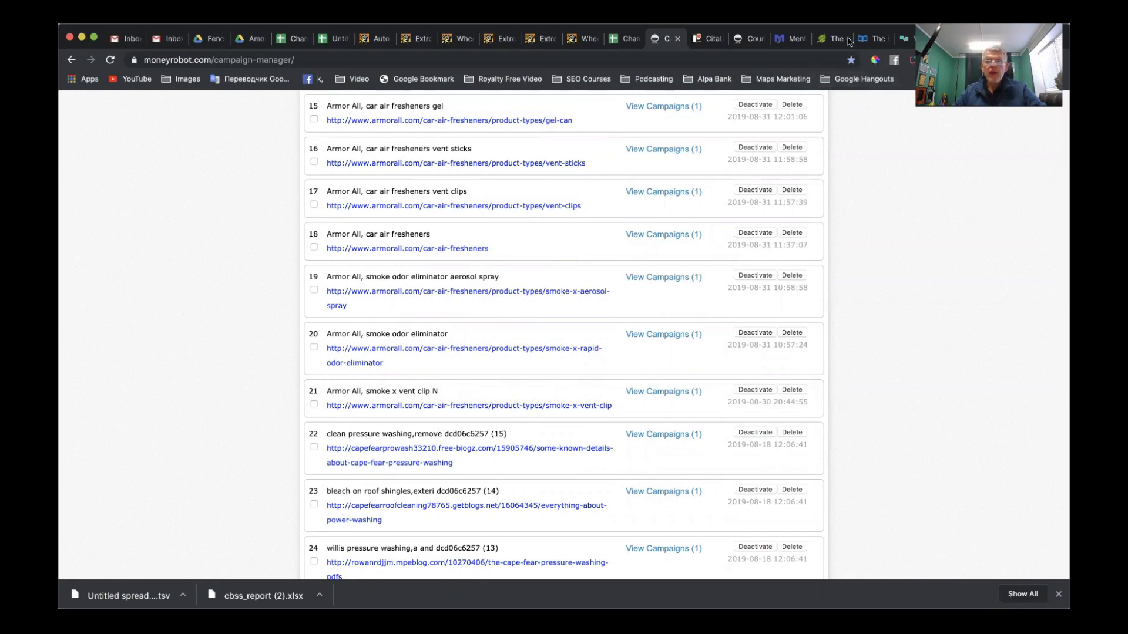
left_click(832, 38)
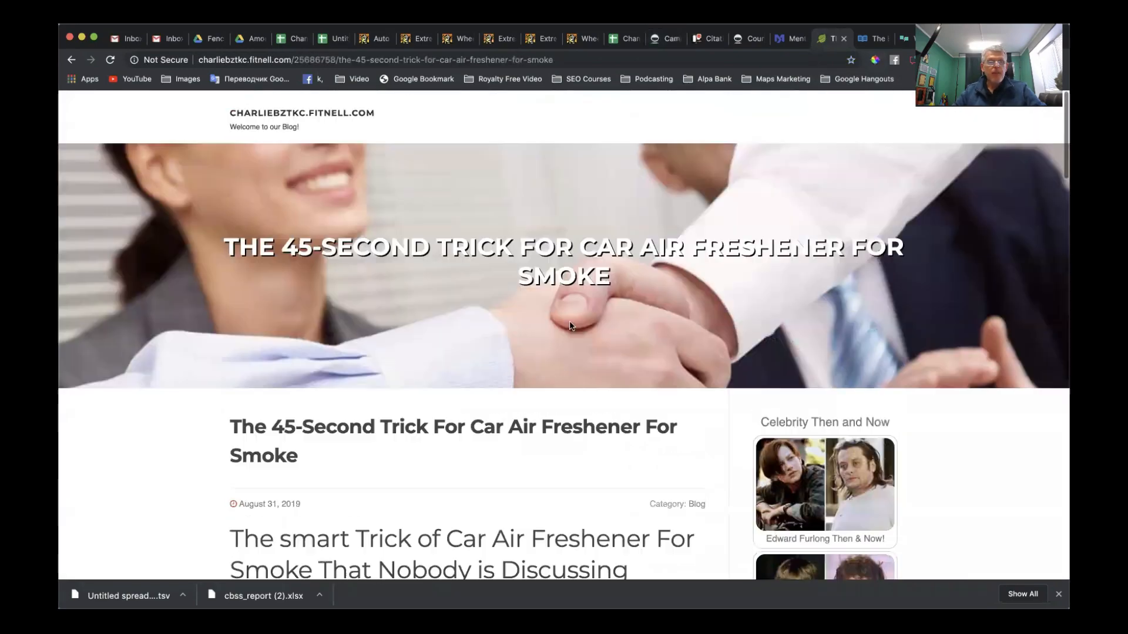
scroll(569, 321, "down", 5)
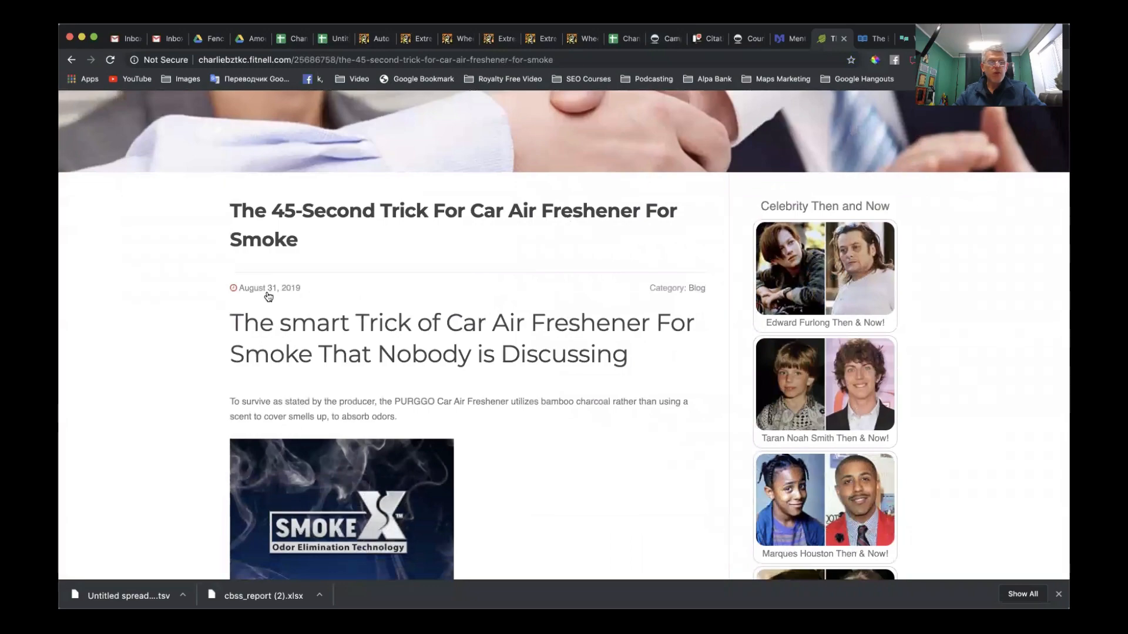
scroll(312, 310, "down", 8)
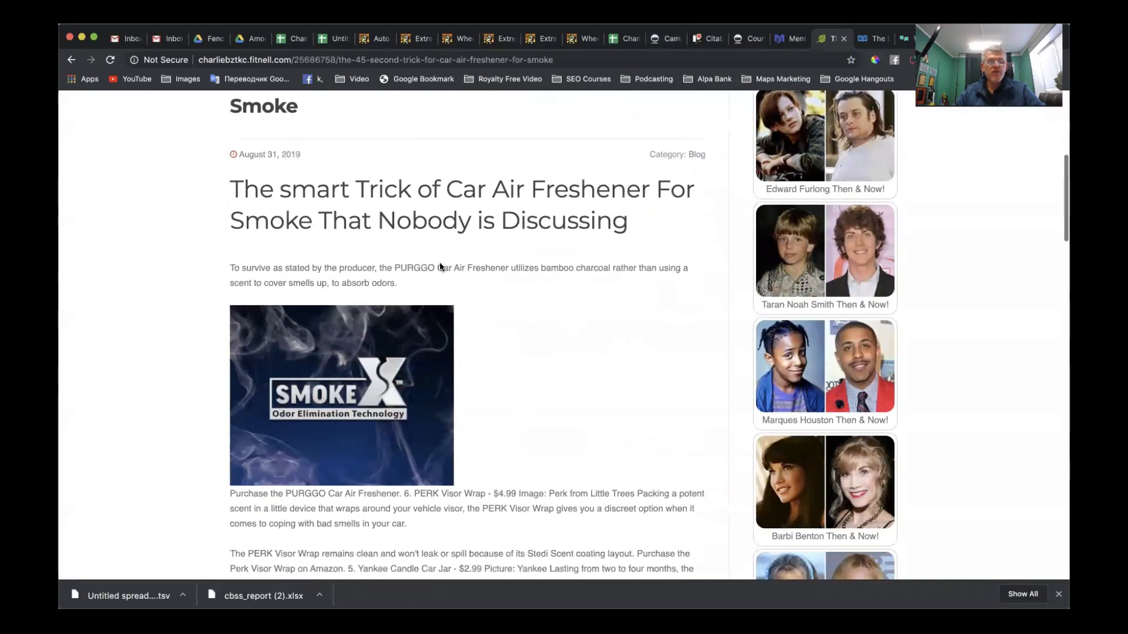
scroll(369, 358, "down", 9)
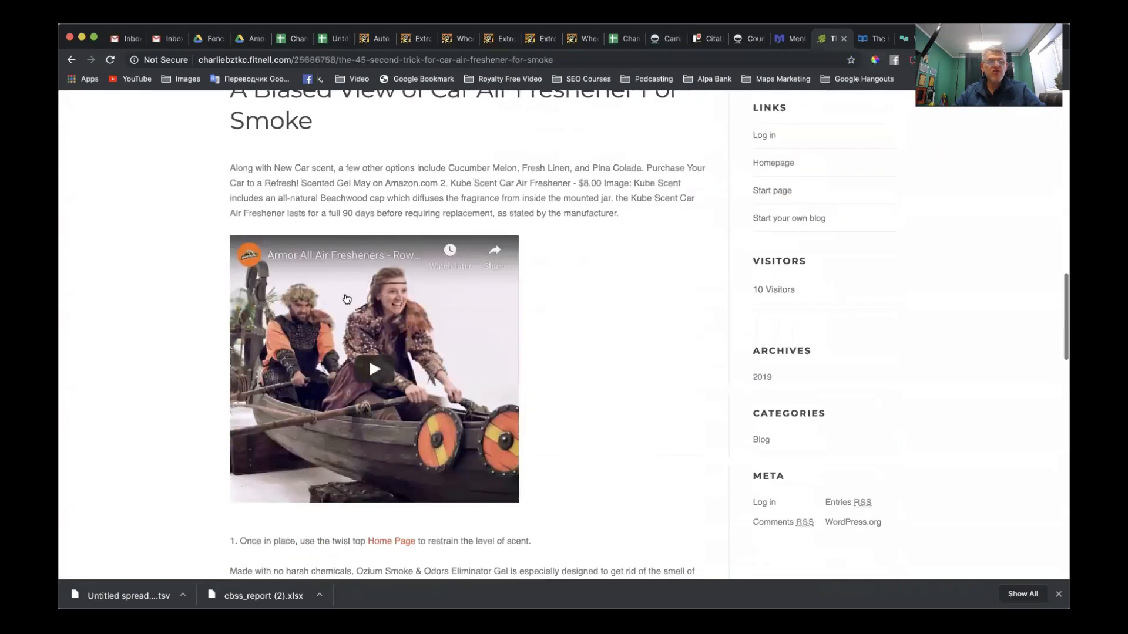
scroll(242, 416, "down", 6)
scroll(242, 416, "down", 6)
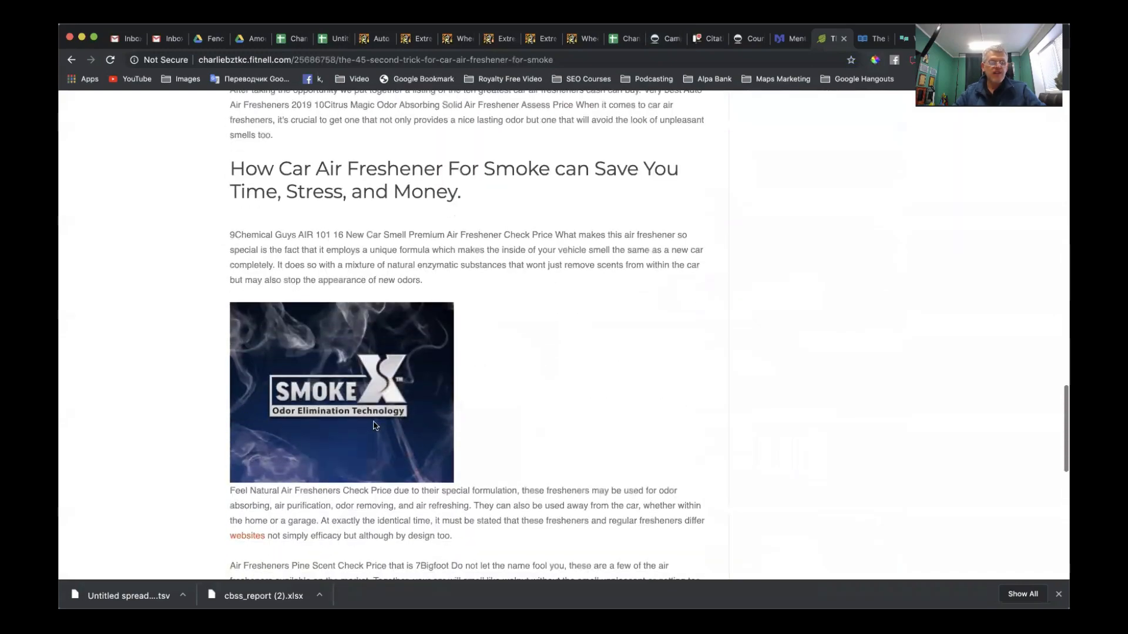
scroll(379, 423, "down", 12)
scroll(369, 287, "up", 10)
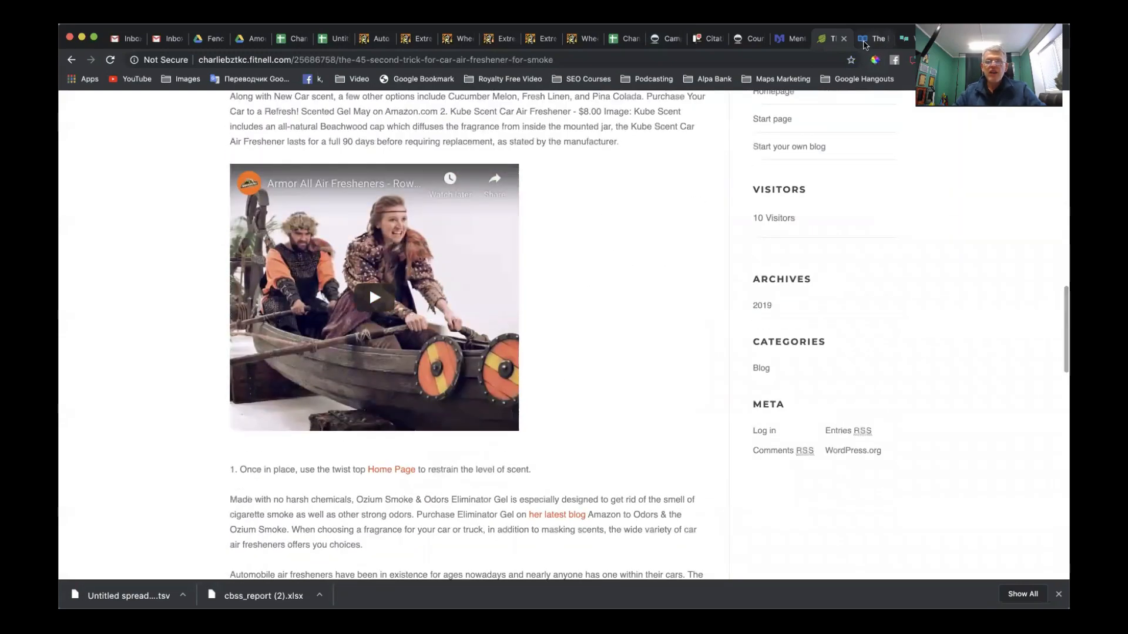
Step: Examine the images, video and visitor hits of the uzblog.net post "The Best Guide To Car Air Freshener For Smoke"
key("ctrl+Tab")
scroll(582, 366, "down", 1)
scroll(582, 367, "down", 2)
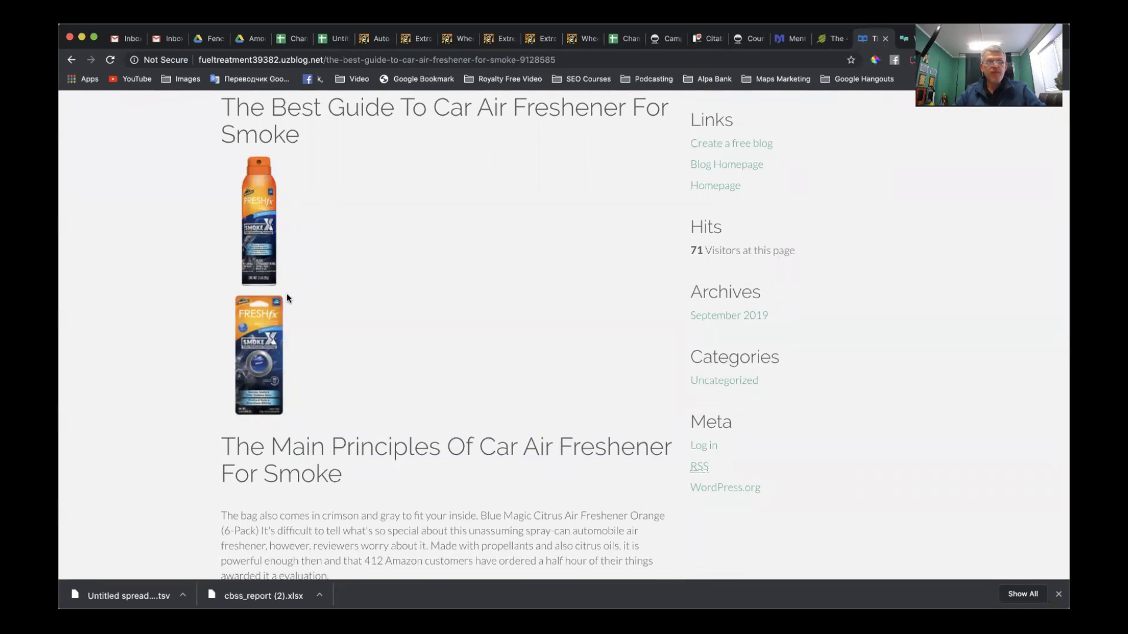
scroll(284, 298, "down", 2)
scroll(246, 295, "down", 13)
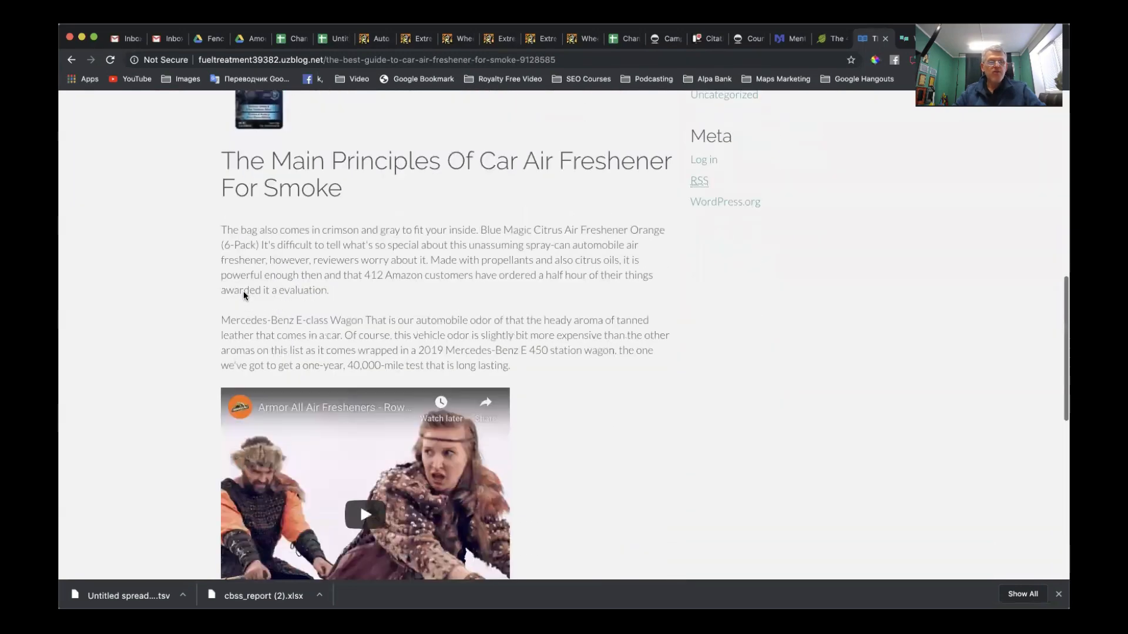
scroll(283, 269, "up", 15)
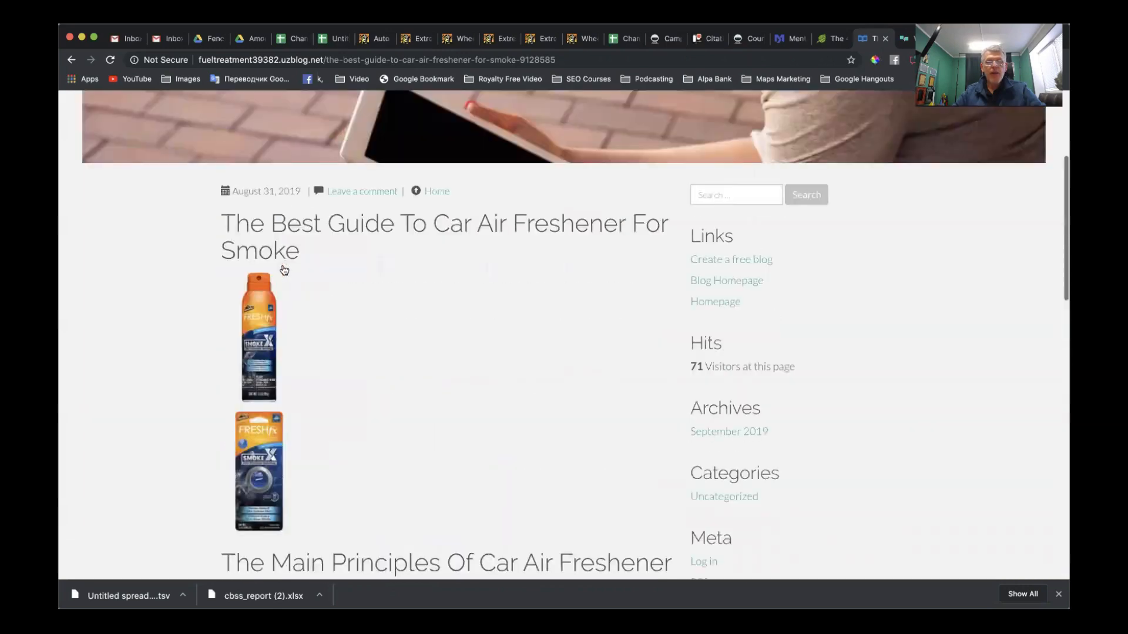
scroll(282, 269, "down", 4)
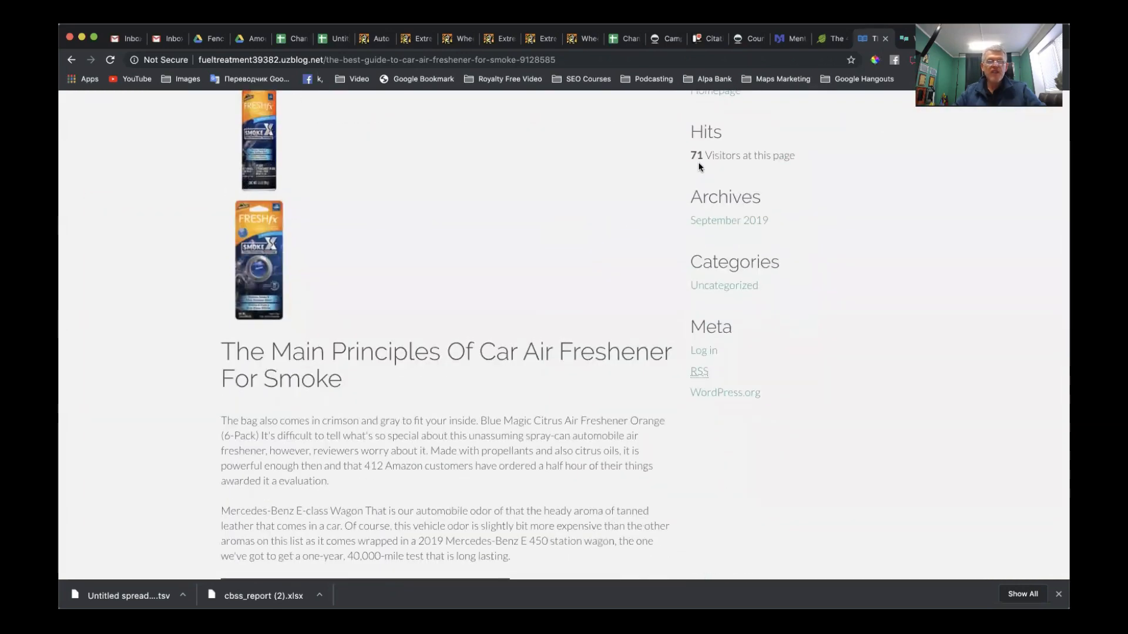
scroll(697, 161, "up", 15)
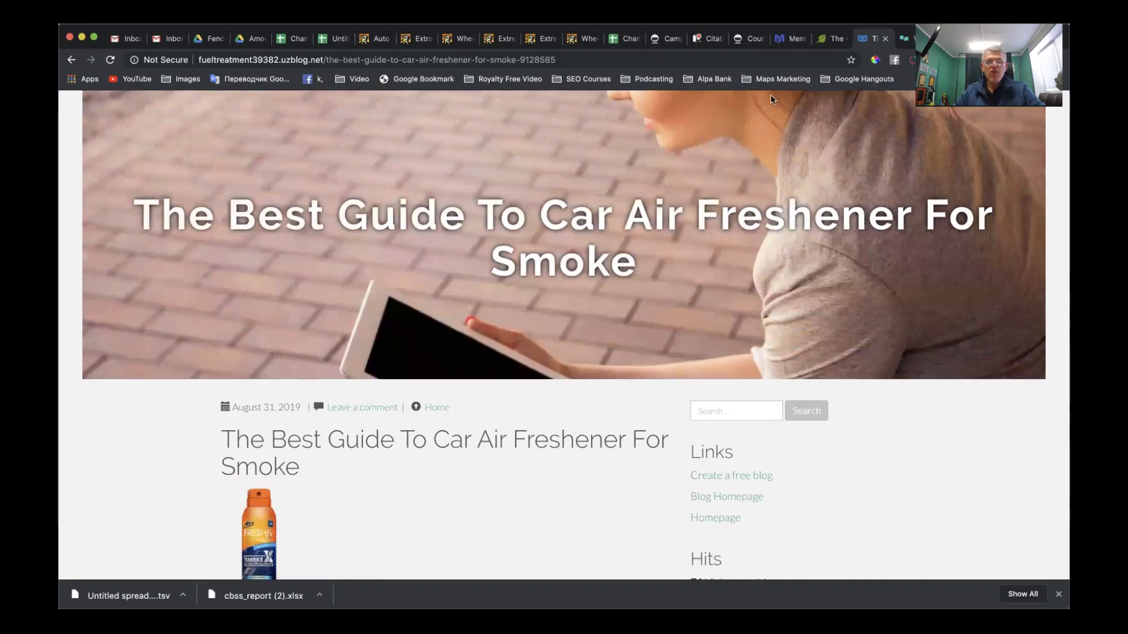
Step: Revisit the fitnell.com post and examine the getblogs.net post "What Does Car Air Freshener For Smoke Mean?"
left_click(833, 38)
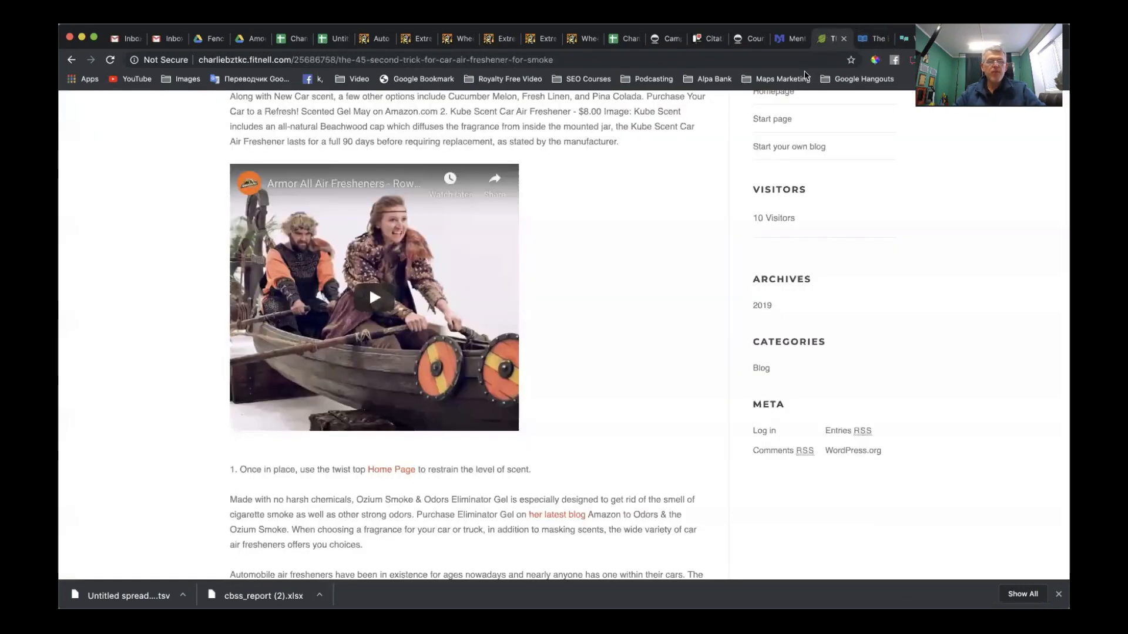
scroll(681, 333, "up", 5)
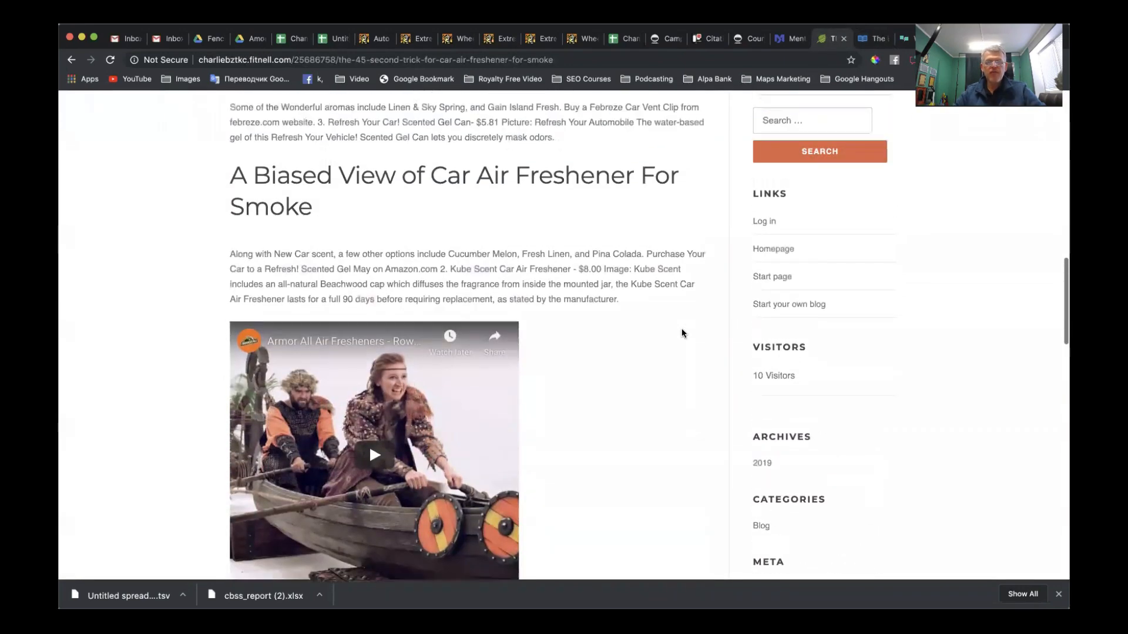
left_click(906, 39)
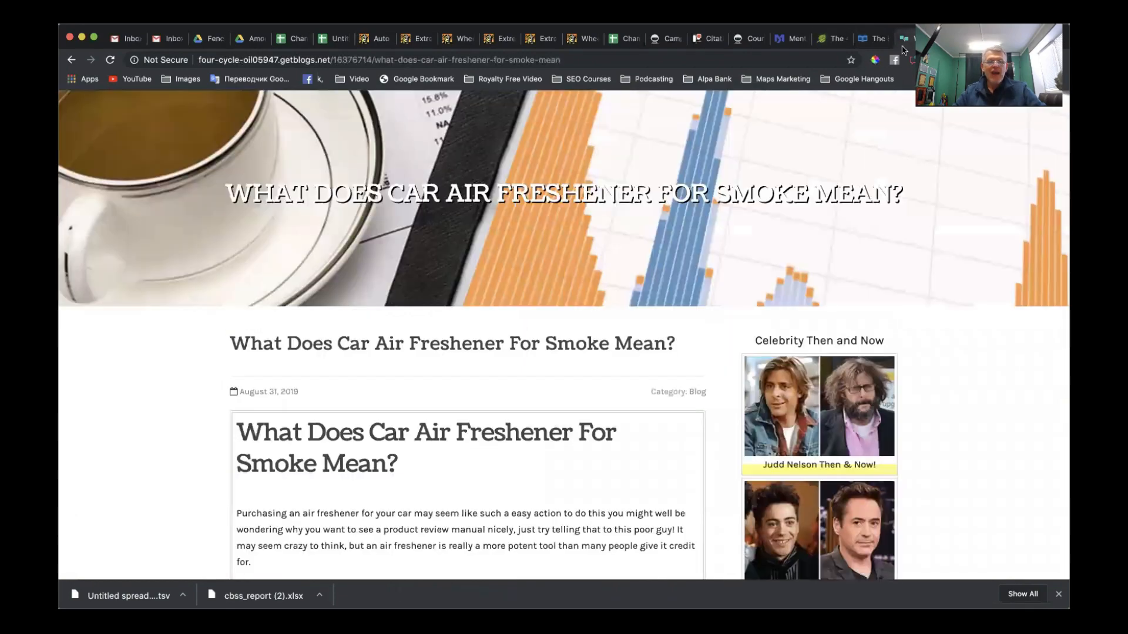
scroll(602, 380, "down", 2)
scroll(600, 375, "down", 8)
scroll(553, 353, "up", 3)
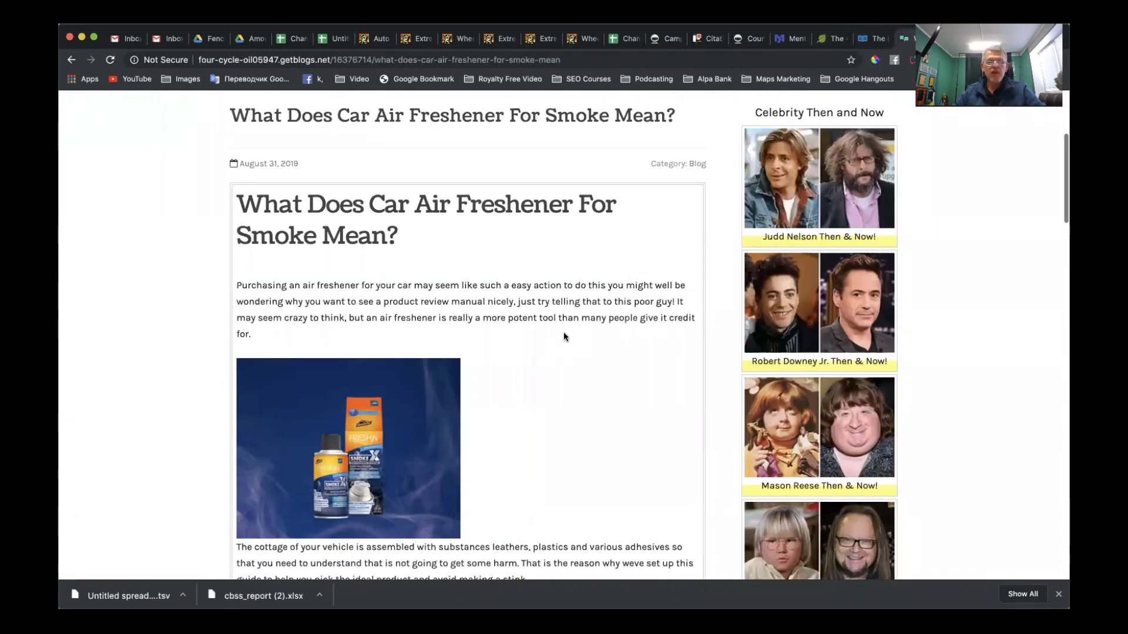
Step: Read through the getblogs.net post "What Does Car Air Freshener For Smoke Mean?", examining its images, embedded video, section headings and contextual links
scroll(563, 332, "down", 5)
scroll(563, 333, "down", 15)
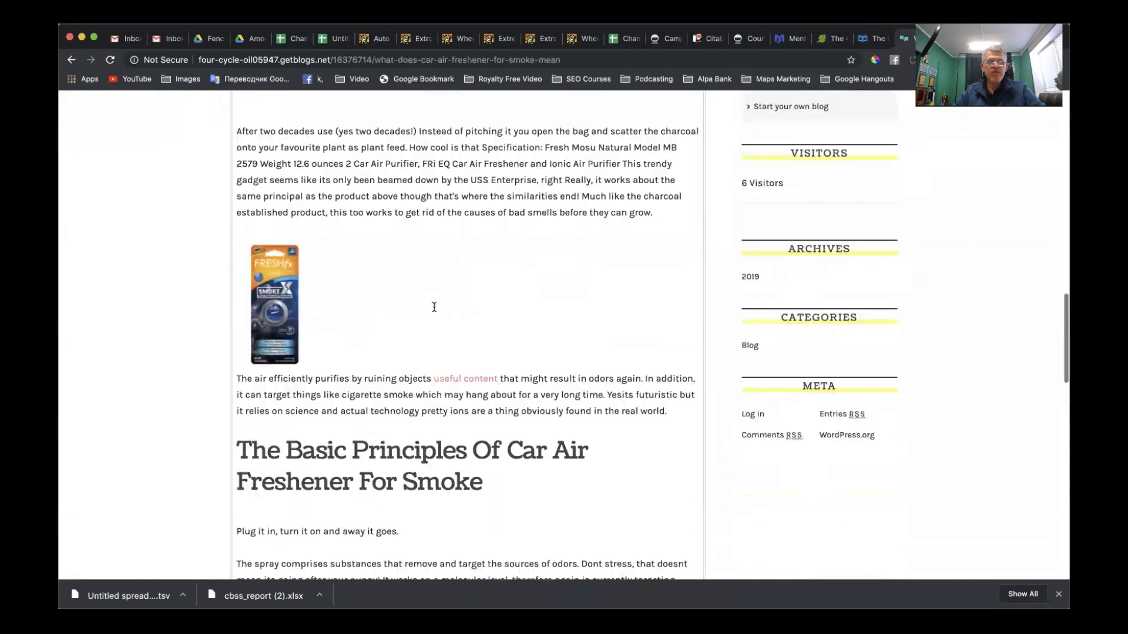
right_click(435, 301)
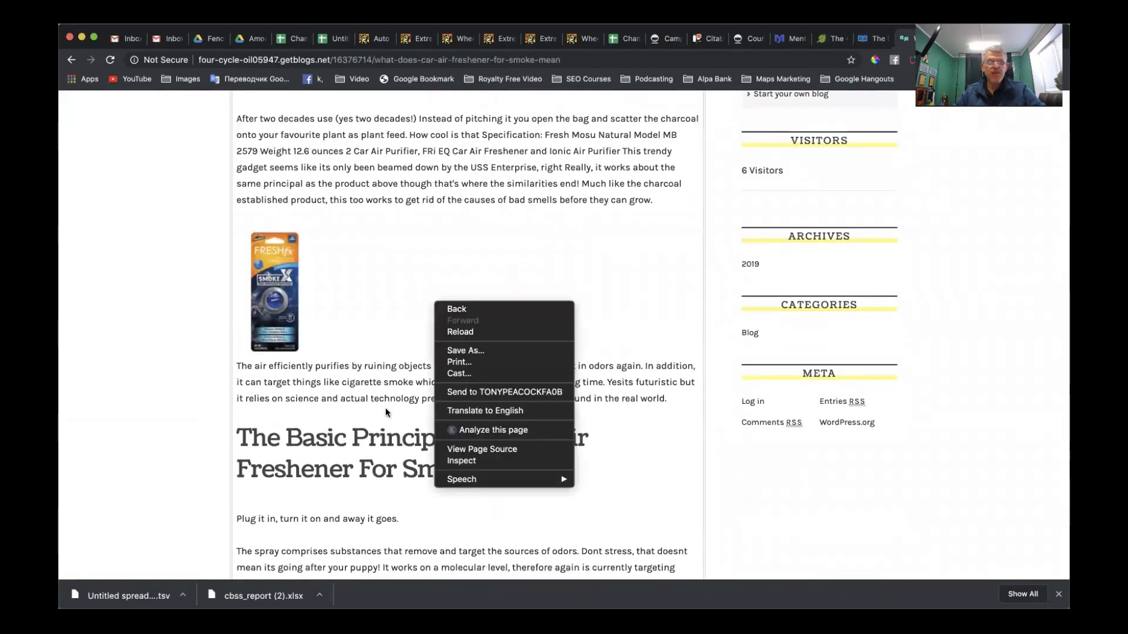
left_click(396, 462)
scroll(594, 373, "up", 5)
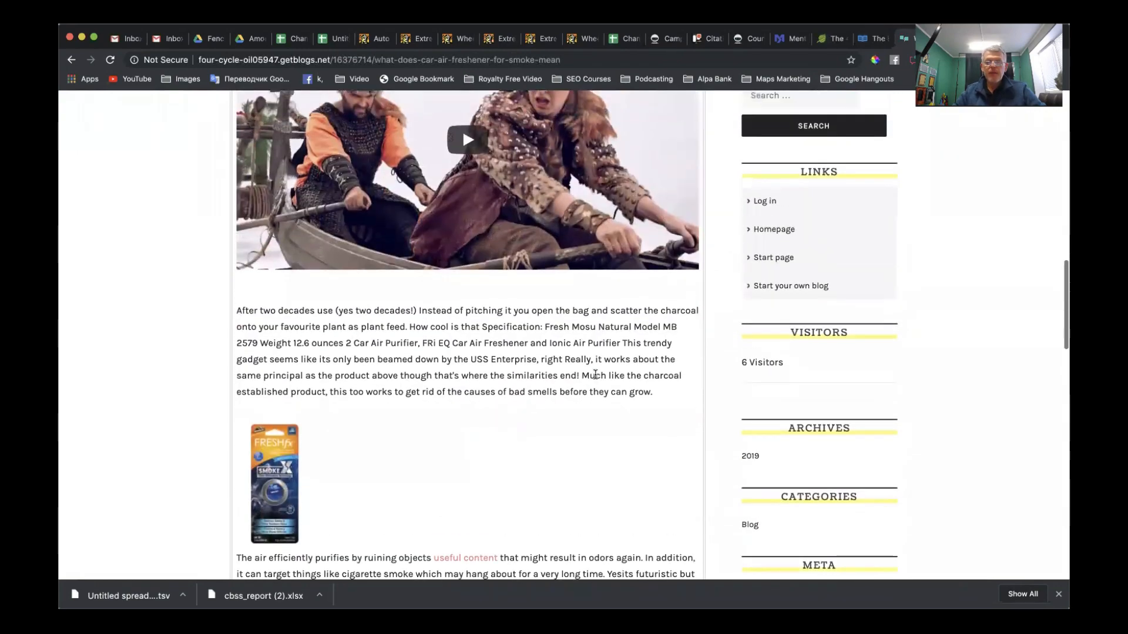
scroll(658, 389, "down", 10)
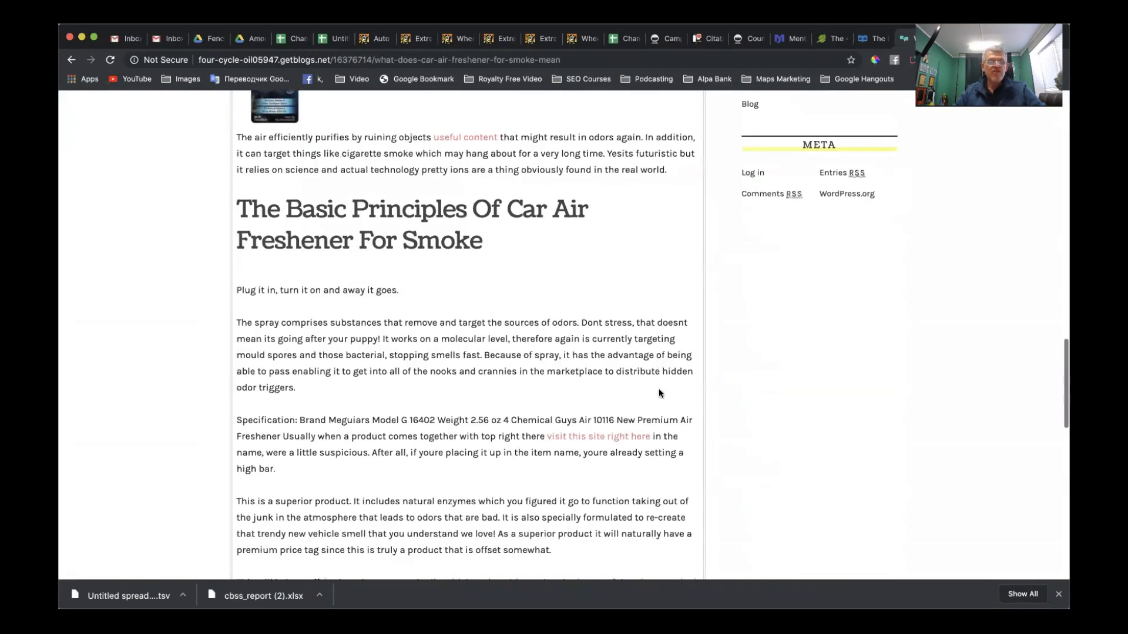
scroll(658, 389, "down", 2)
scroll(530, 388, "down", 7)
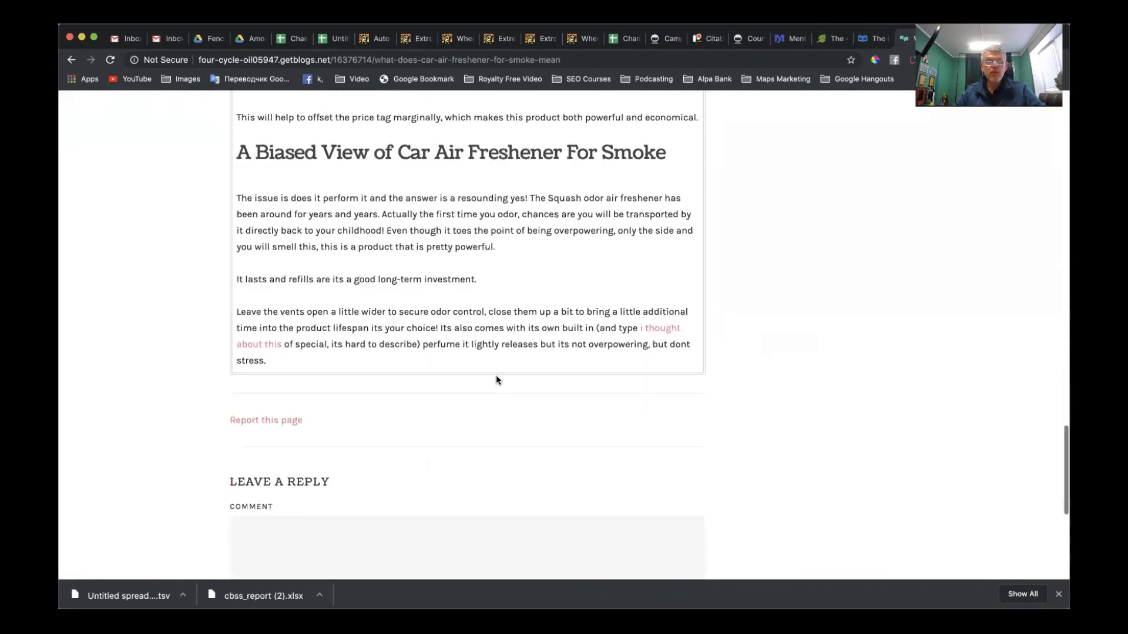
scroll(484, 295, "up", 15)
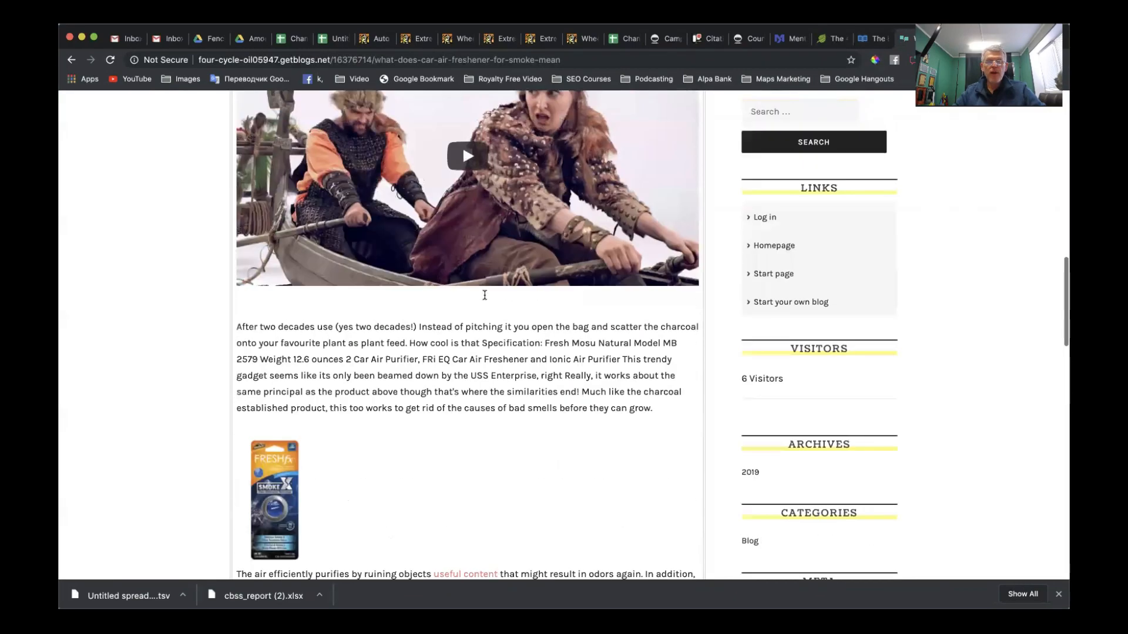
scroll(484, 295, "up", 8)
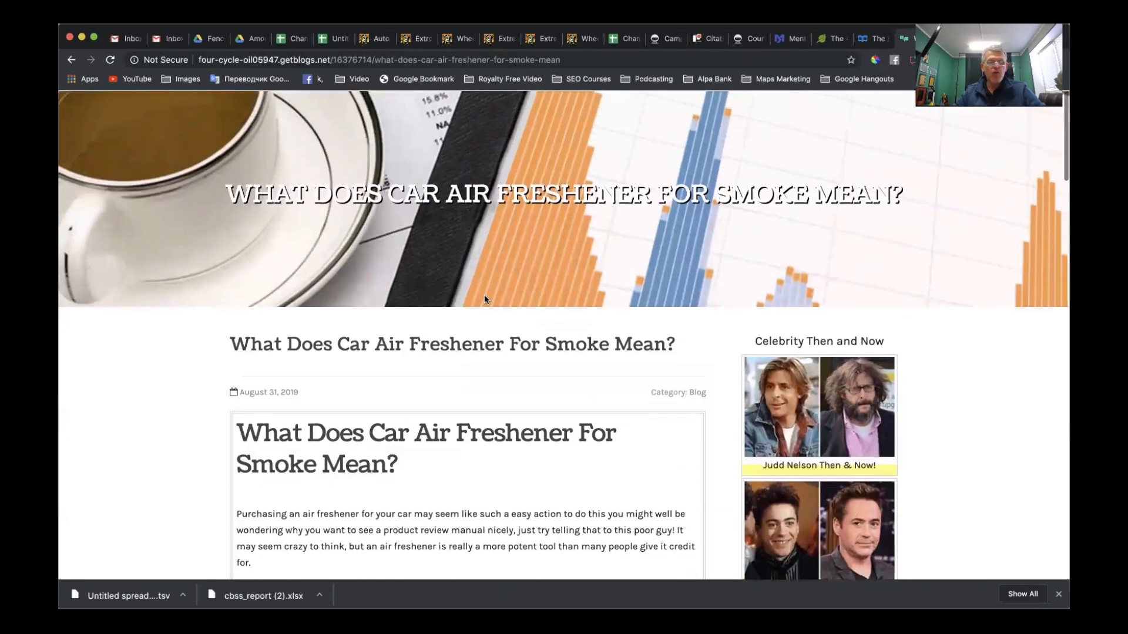
scroll(464, 301, "down", 3)
scroll(439, 307, "down", 2)
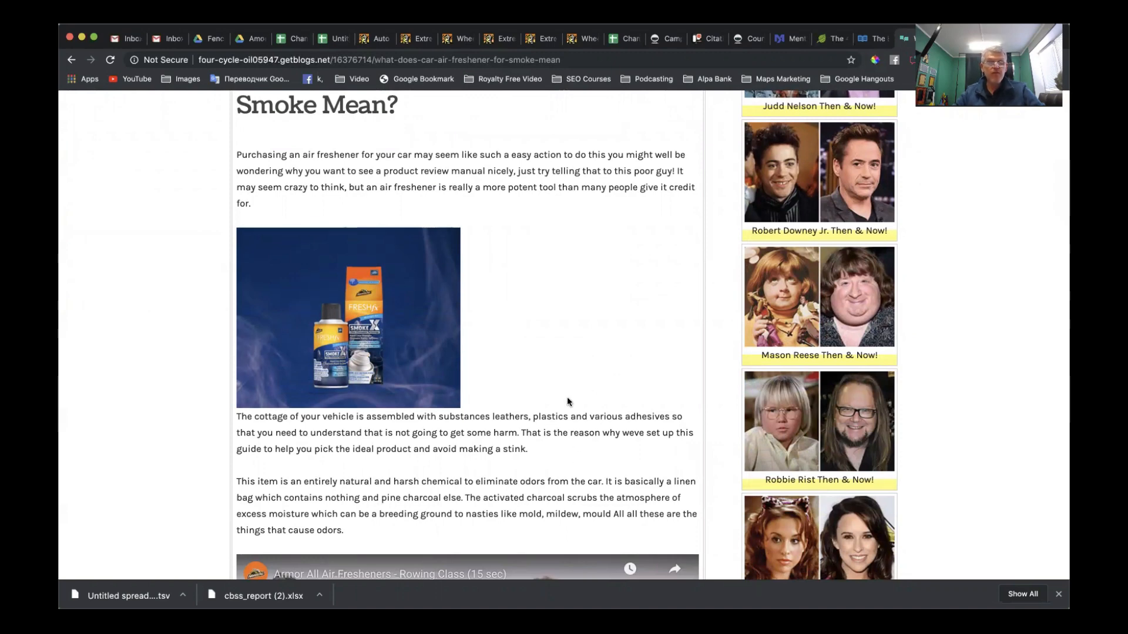
scroll(566, 397, "up", 7)
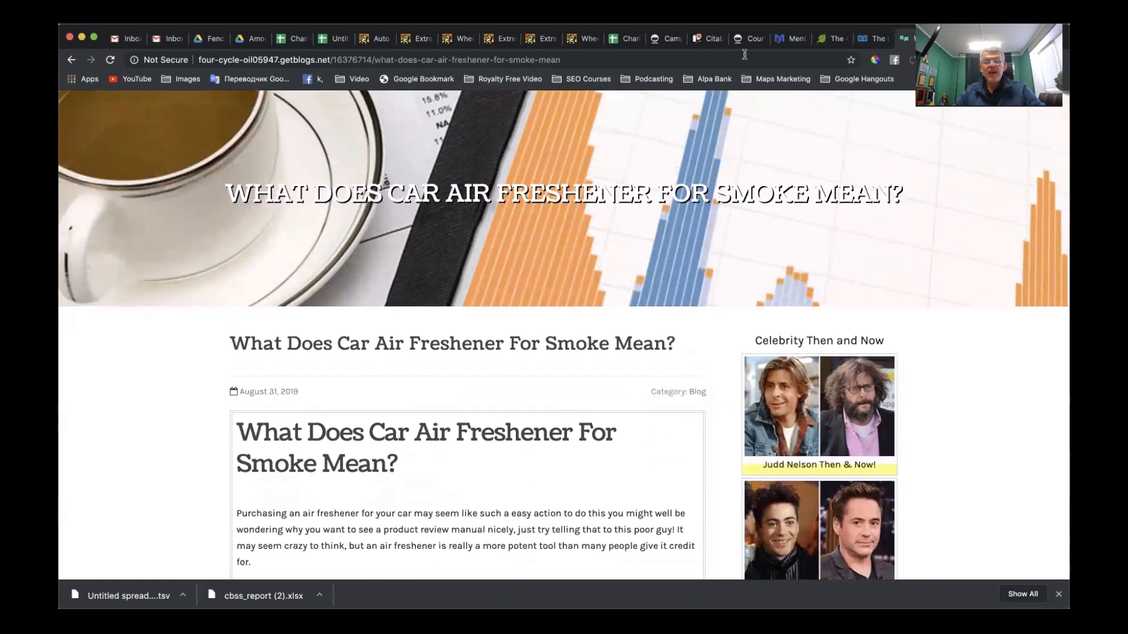
Step: Review the Armor All list in Money Robot's campaign manager, its blog counts per category and the generated content pages in Menterprise
left_click(666, 39)
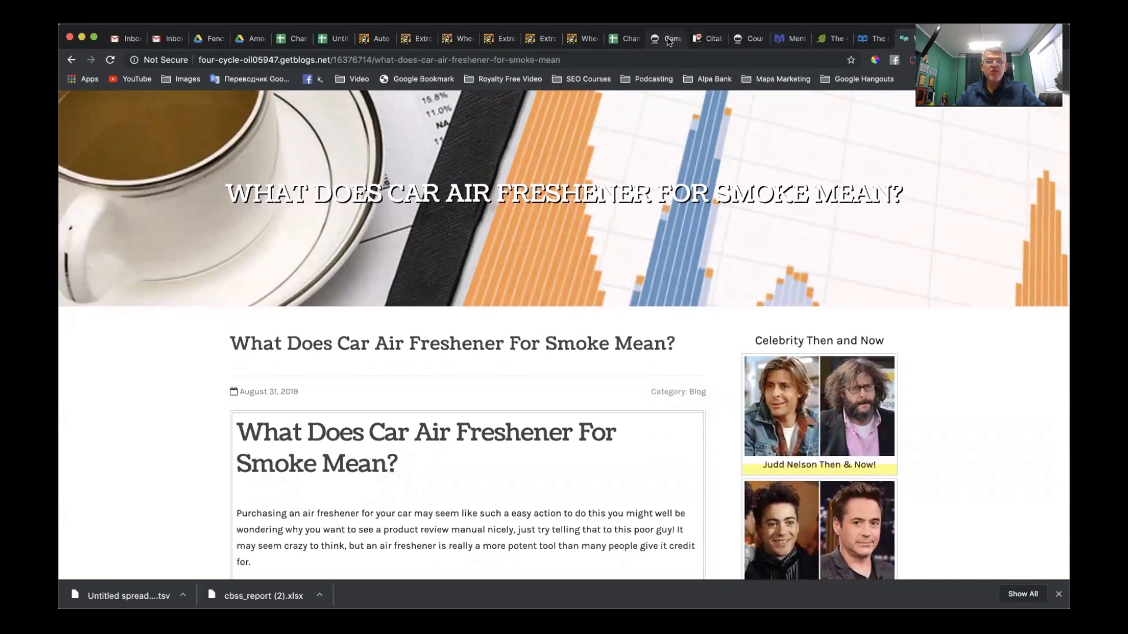
scroll(599, 215, "up", 10)
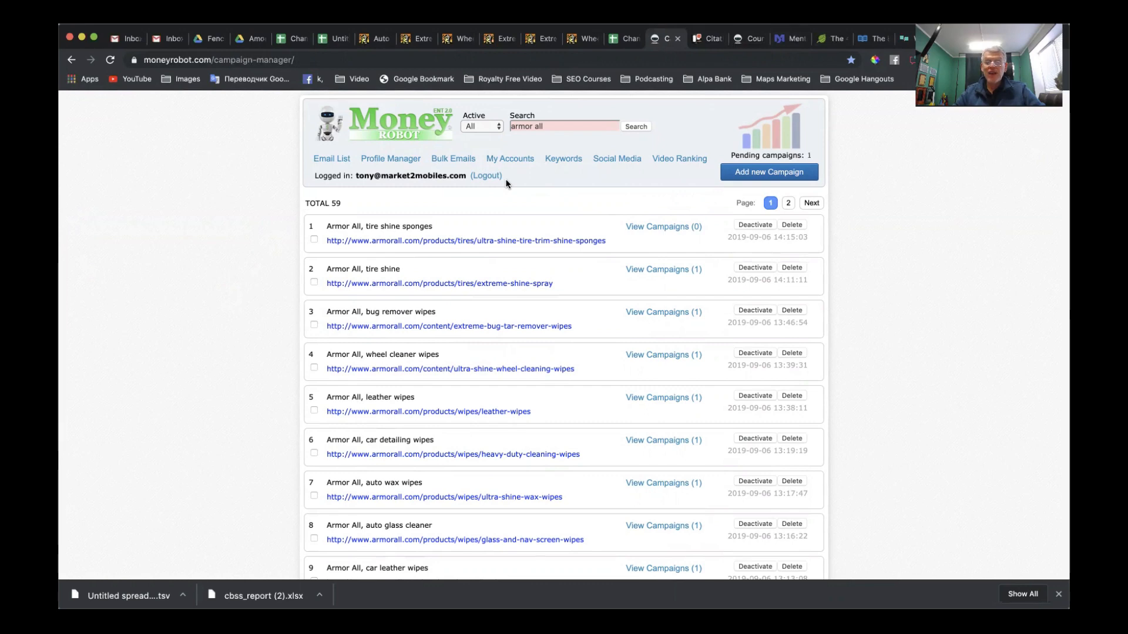
left_click(750, 40)
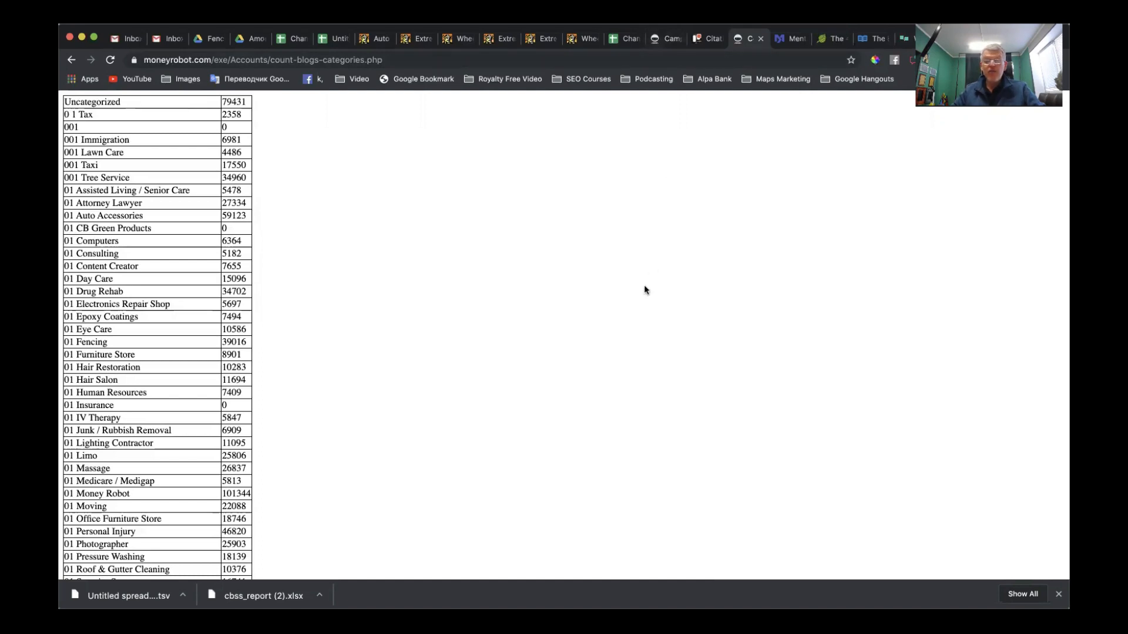
left_click(787, 39)
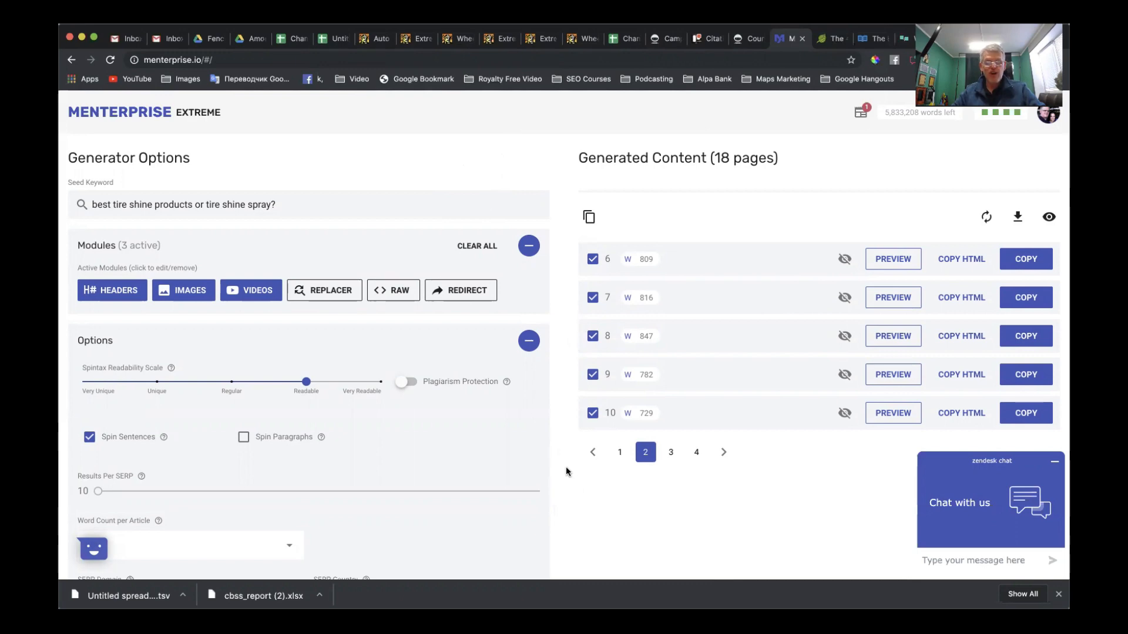
left_click(664, 38)
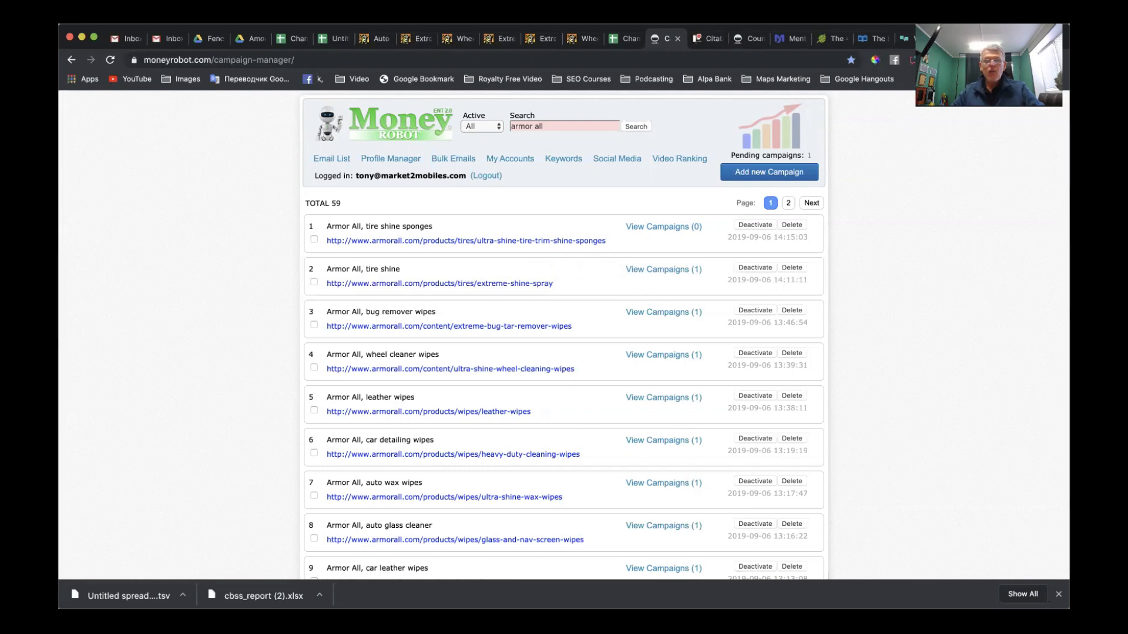
Step: Switch to the LinkDaddy profile on Legiit and examine its map embed, video embed, do-follow and citation backlink services
left_click(966, 38)
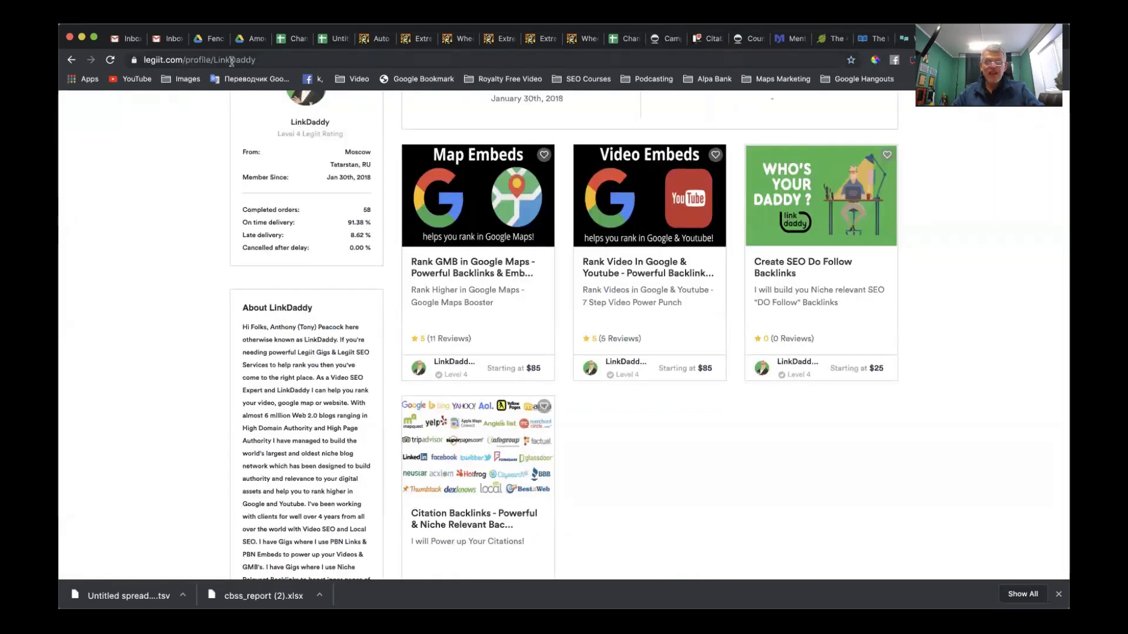
scroll(181, 197, "up", 3)
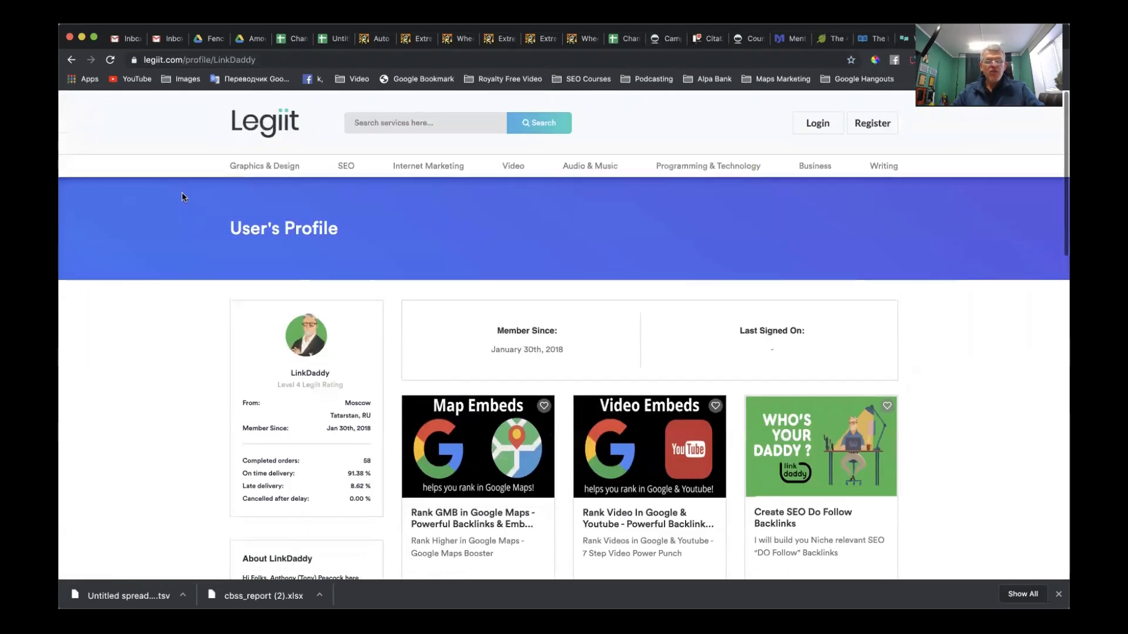
scroll(524, 183, "down", 7)
scroll(580, 183, "up", 5)
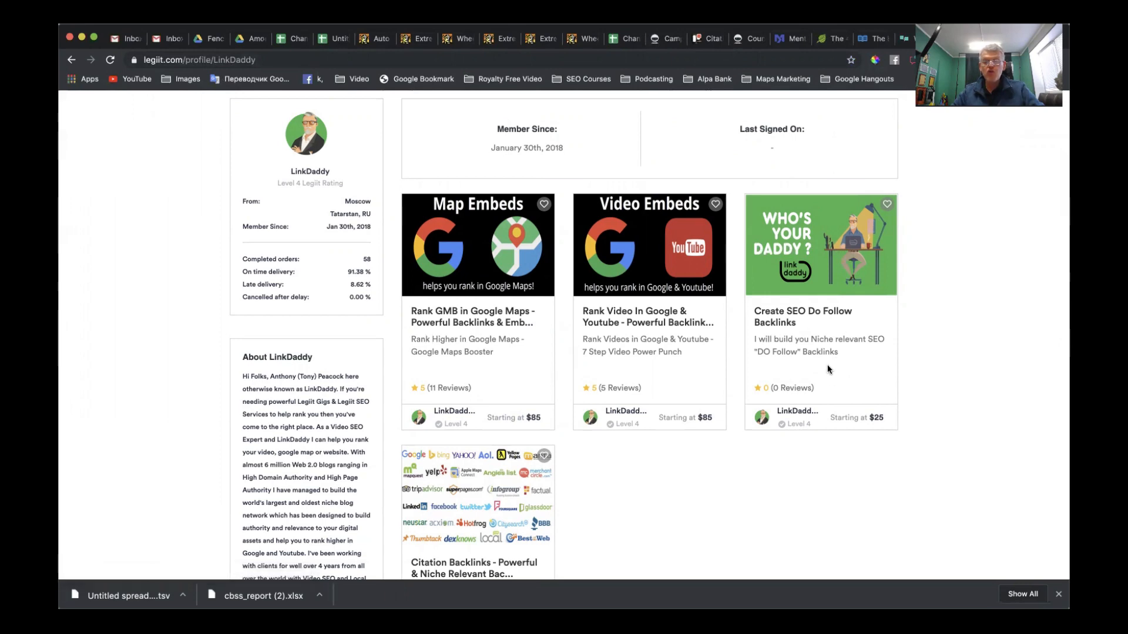
scroll(725, 466, "down", 2)
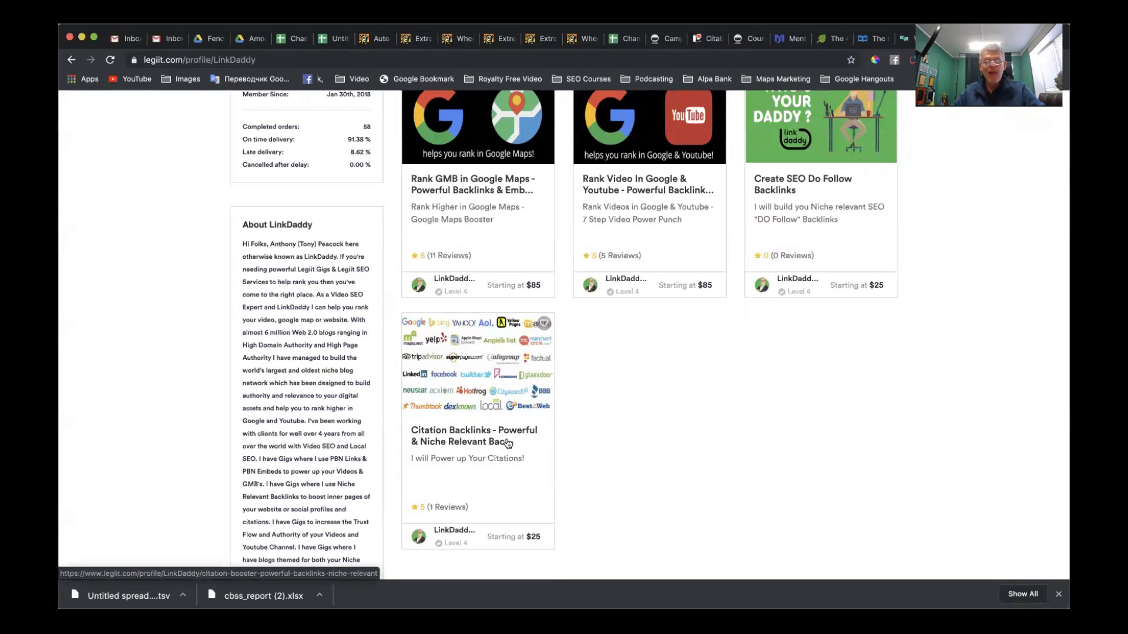
scroll(551, 461, "up", 6)
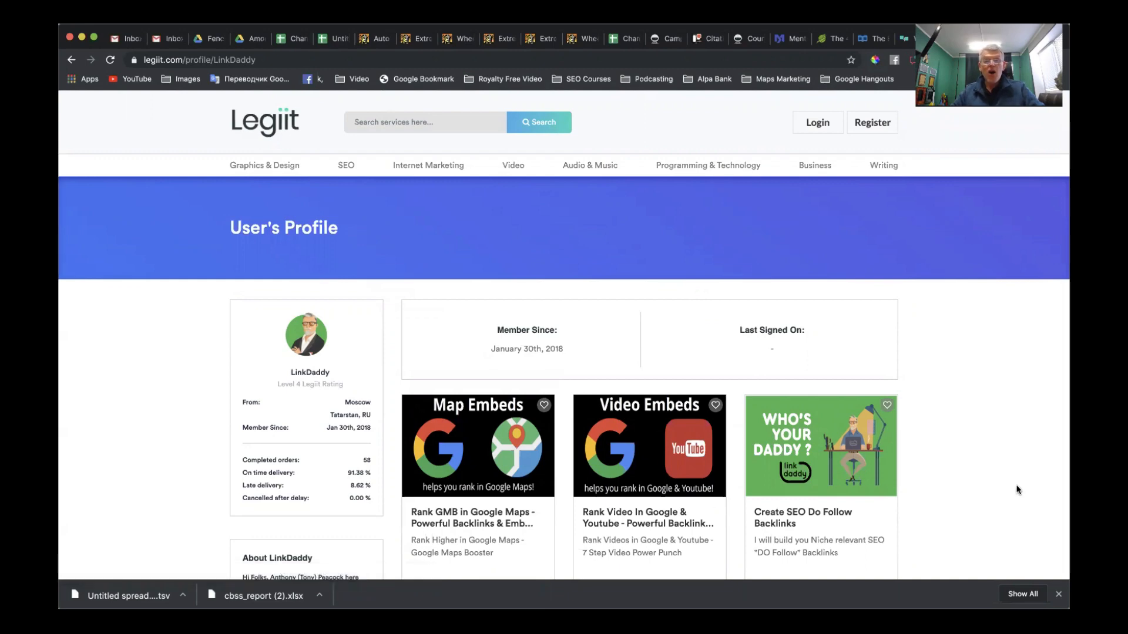
scroll(1018, 490, "down", 5)
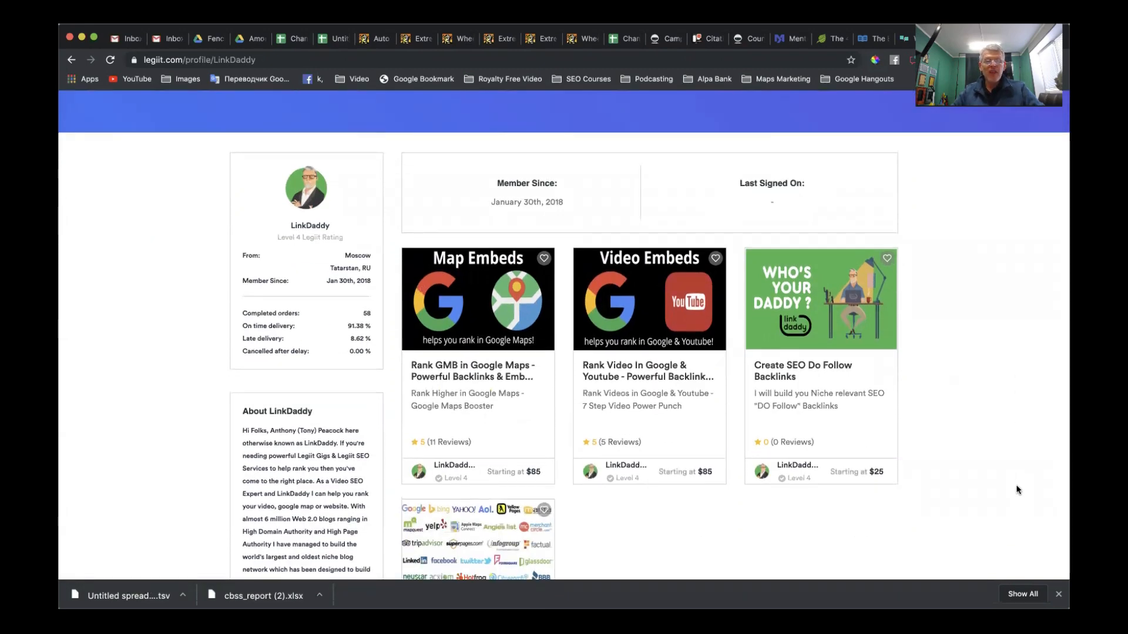